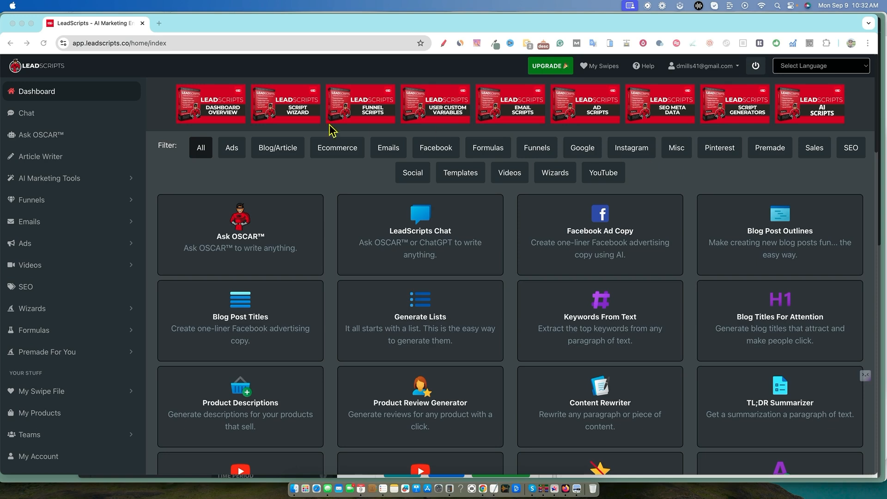
Examine the script types listed under the Emails and Funnels categories
{"action": "left_click", "coordinate": [65, 226]}
{"action": "left_click", "coordinate": [71, 226]}
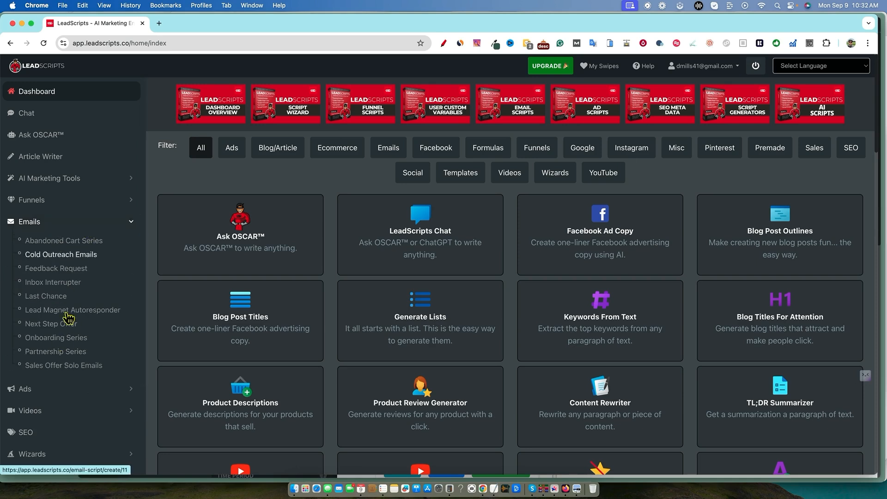
{"action": "left_click", "coordinate": [69, 200]}
{"action": "scroll", "coordinate": [62, 462], "scroll_direction": "down", "scroll_amount": 6}
{"action": "scroll", "coordinate": [70, 300], "scroll_direction": "up", "scroll_amount": 6}
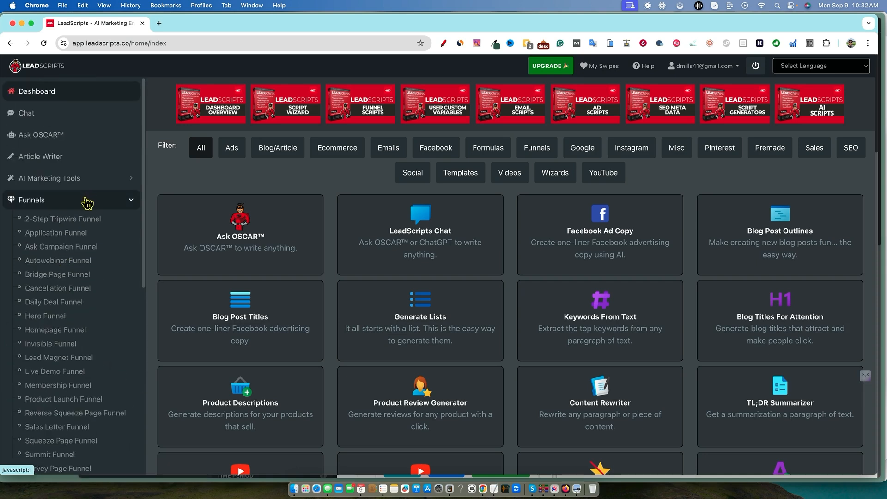
{"action": "left_click", "coordinate": [86, 200]}
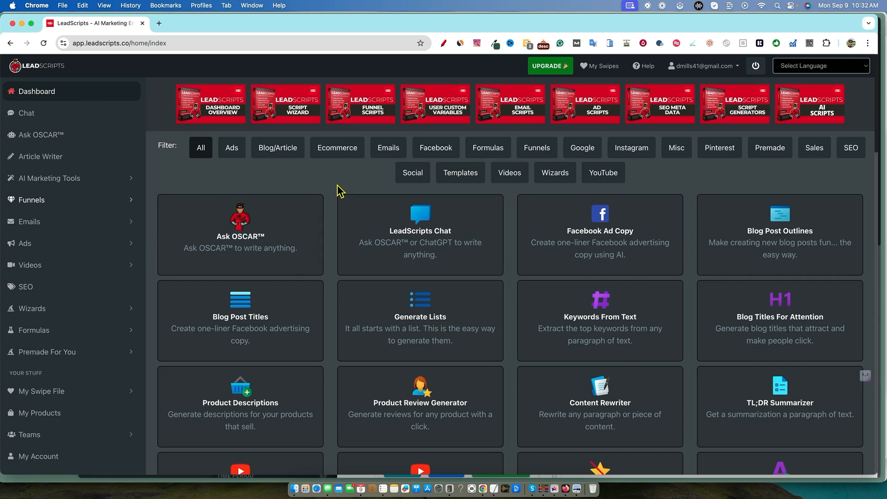
Filter the dashboard tools by Funnels and browse the available funnel scripts
{"action": "left_click", "coordinate": [534, 158]}
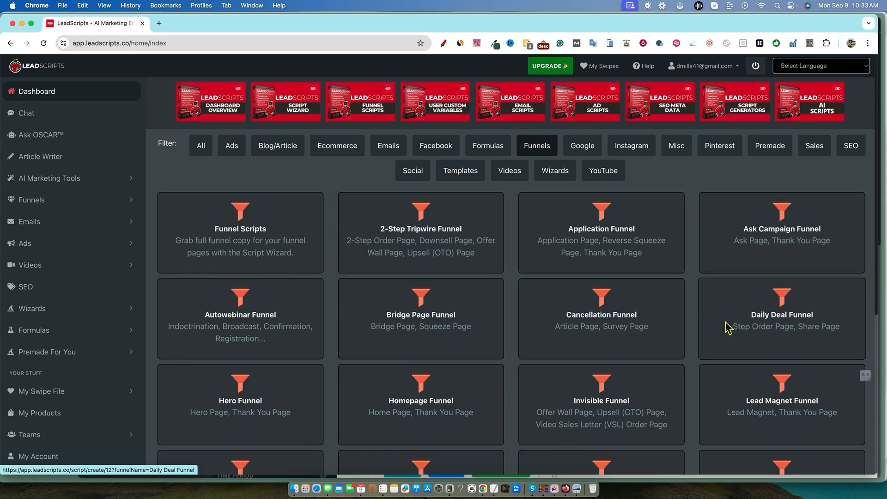
{"action": "scroll", "coordinate": [727, 337], "scroll_direction": "down", "scroll_amount": 5}
{"action": "scroll", "coordinate": [652, 353], "scroll_direction": "up", "scroll_amount": 5}
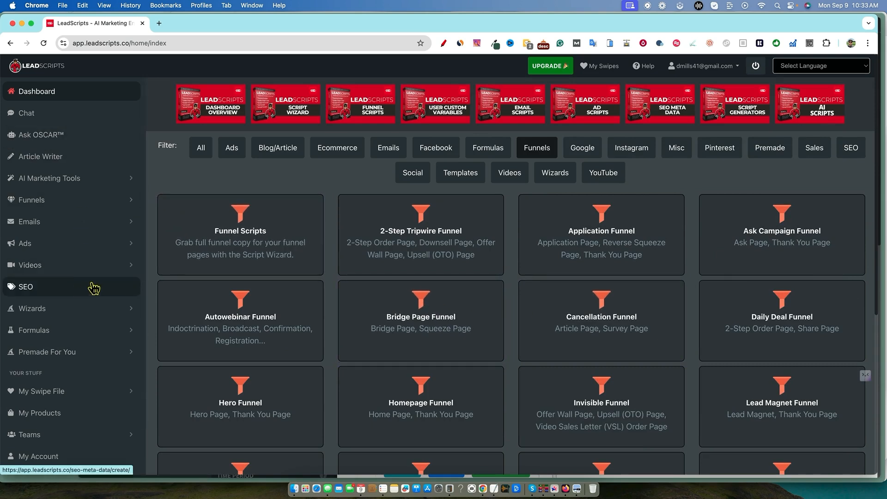
Expand the Funnels category, look through its full list of funnel types, and collapse it again
{"action": "left_click", "coordinate": [123, 199]}
{"action": "scroll", "coordinate": [110, 222], "scroll_direction": "down", "scroll_amount": 4}
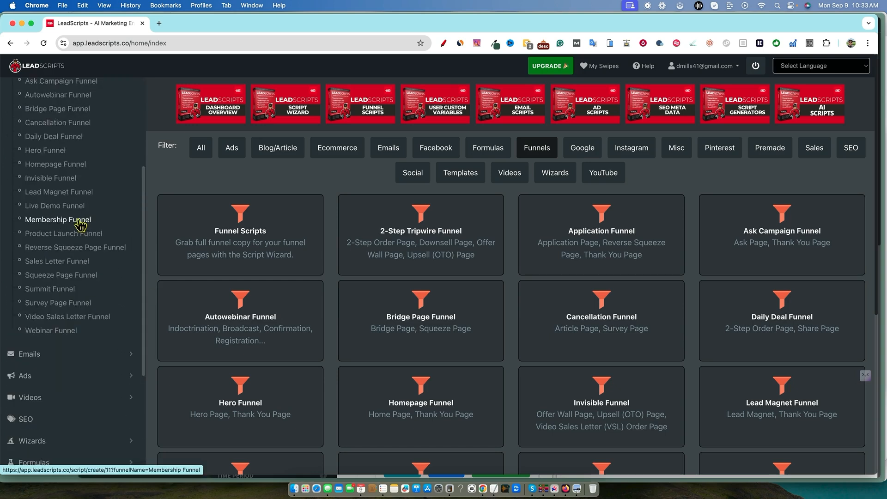
{"action": "scroll", "coordinate": [79, 224], "scroll_direction": "up", "scroll_amount": 4}
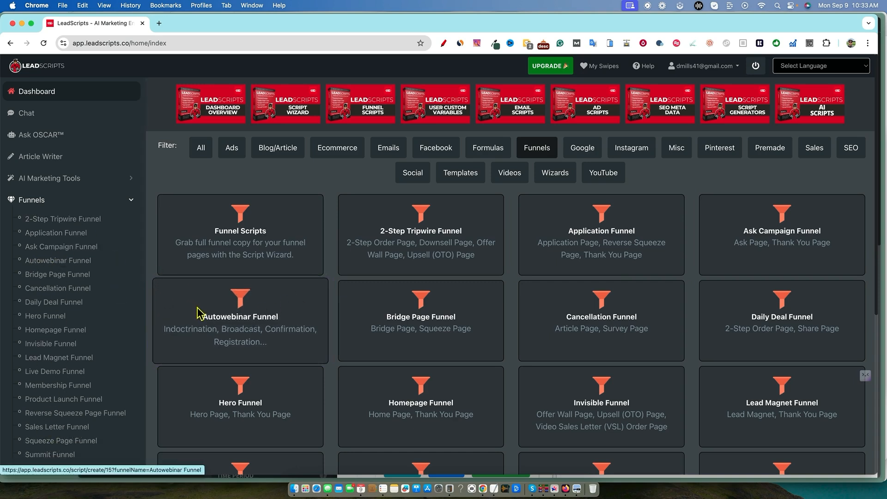
{"action": "scroll", "coordinate": [198, 311], "scroll_direction": "down", "scroll_amount": 1}
{"action": "left_click", "coordinate": [118, 201]}
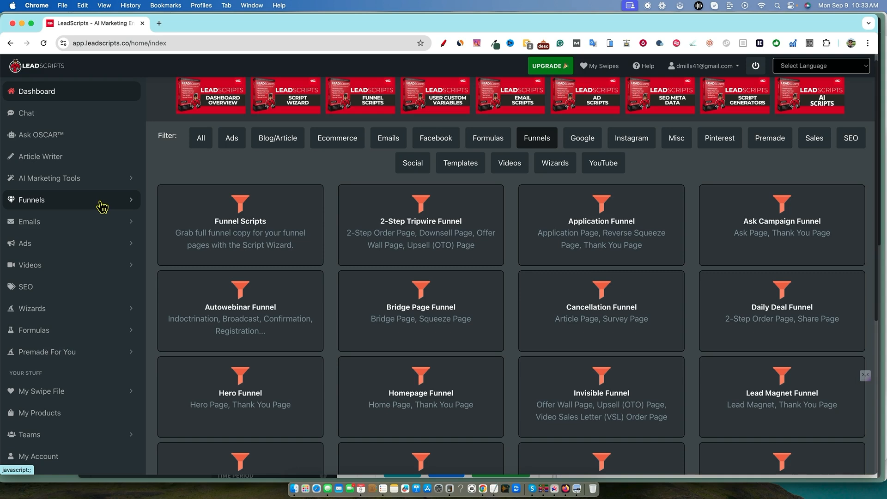
Open the Article Writer and view its writing formula and tone of voice options, keeping Default: No Style and Casual
{"action": "left_click", "coordinate": [65, 158]}
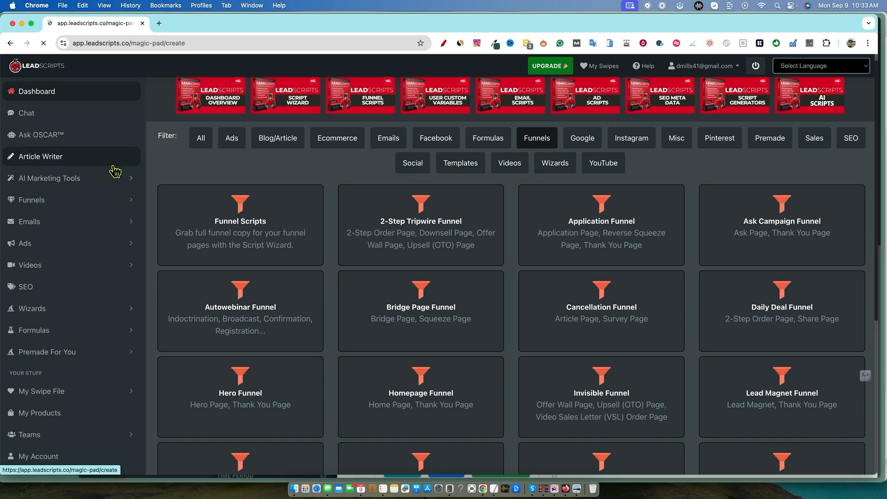
{"action": "left_click", "coordinate": [246, 180]}
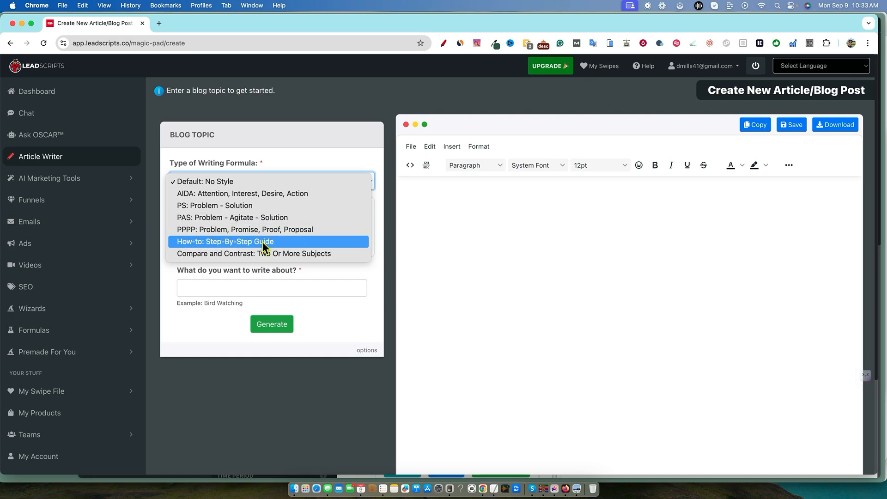
{"action": "left_click", "coordinate": [320, 160]}
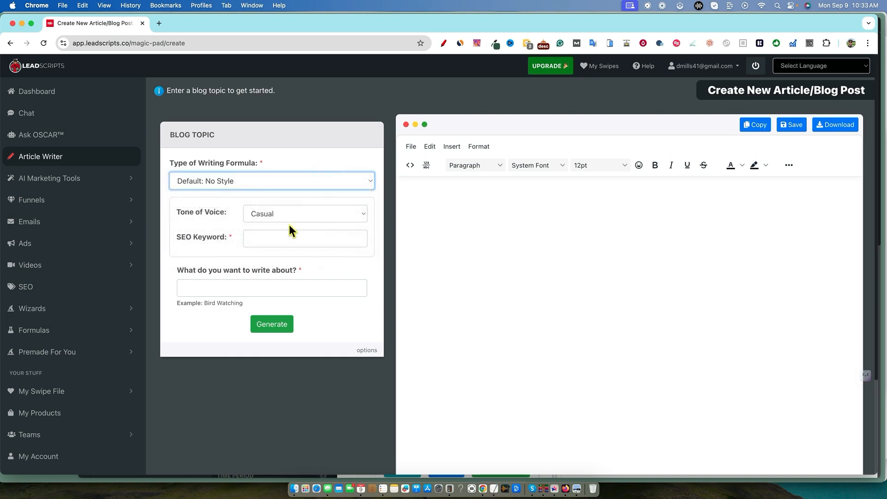
{"action": "left_click", "coordinate": [283, 214]}
{"action": "left_click", "coordinate": [296, 190]}
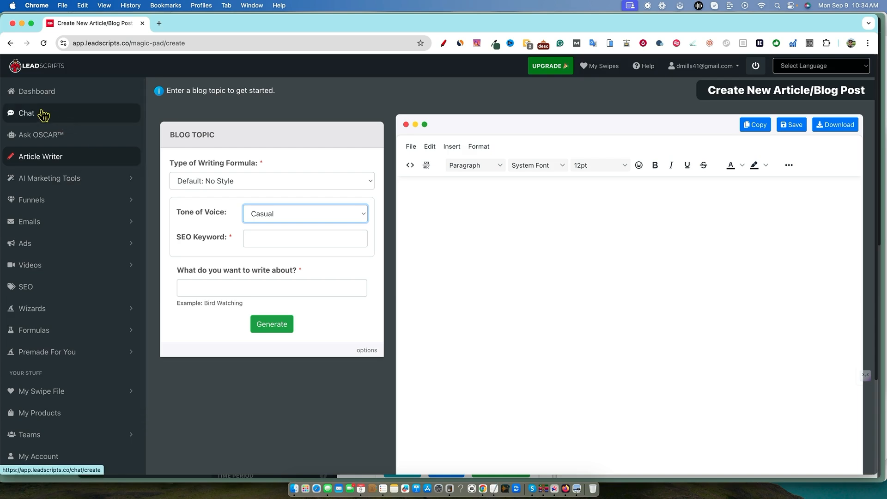
Open LeadScripts Chat and choose ChatGPT as the assistant
{"action": "left_click", "coordinate": [55, 118]}
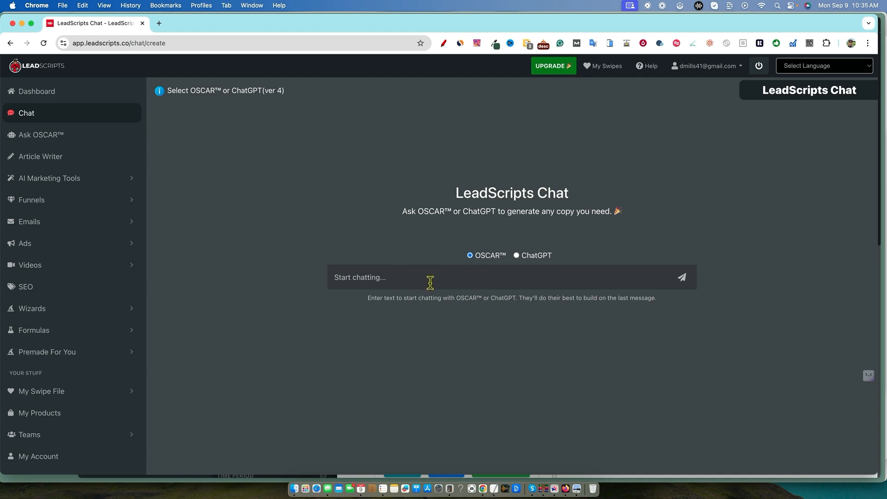
{"action": "left_click", "coordinate": [516, 256]}
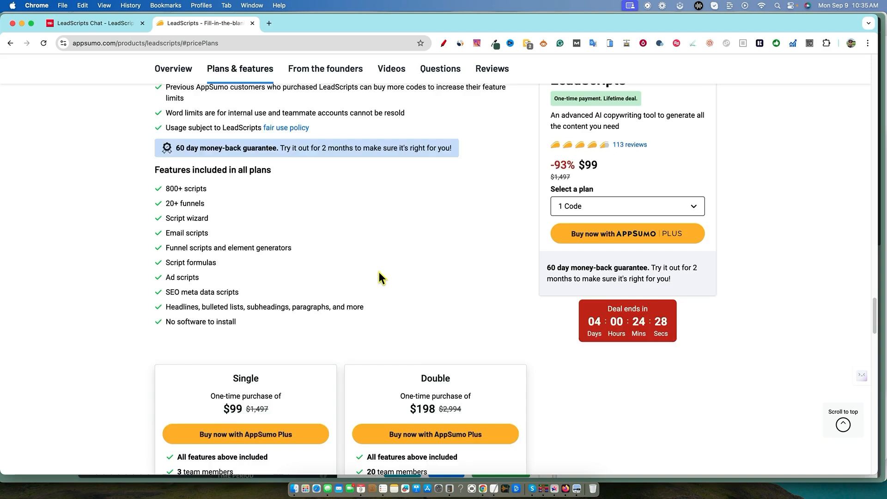
Review the LeadScripts Single and Double plans on the AppSumo page, including the AI word quota and included features
{"action": "scroll", "coordinate": [380, 271], "scroll_direction": "down", "scroll_amount": 3}
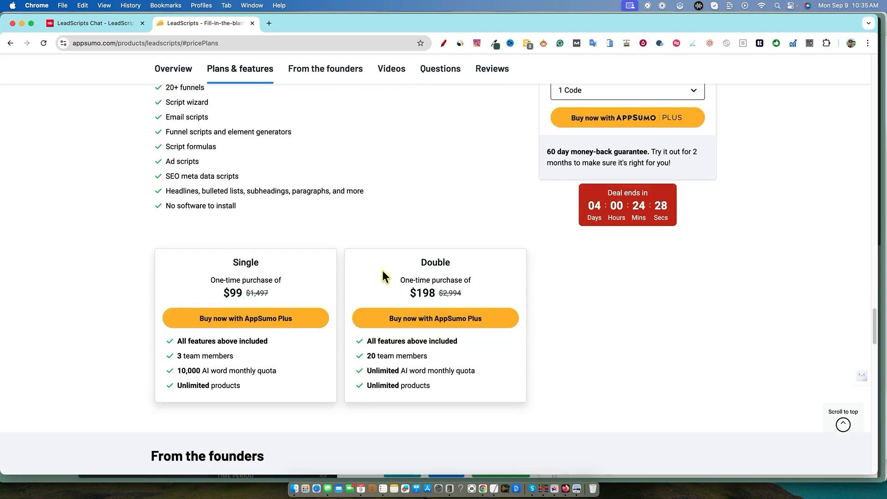
{"action": "scroll", "coordinate": [383, 269], "scroll_direction": "down", "scroll_amount": 2}
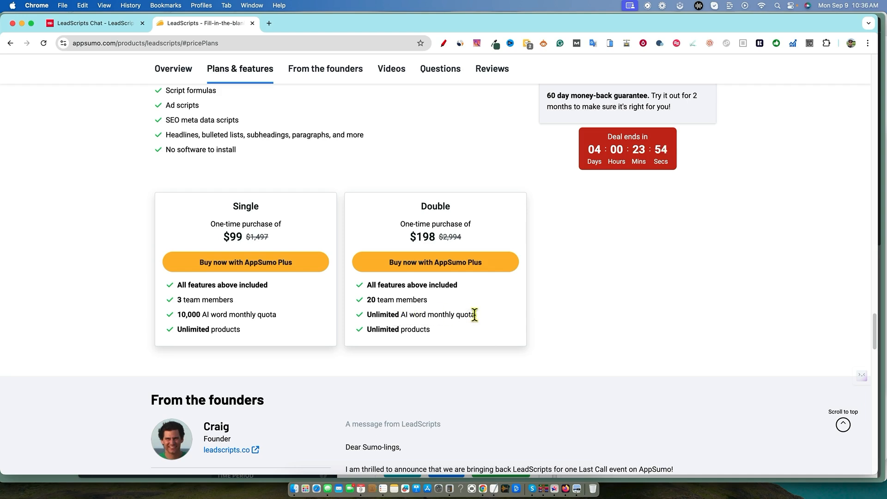
{"action": "left_click_drag", "start_coordinate": [475, 314], "coordinate": [352, 316]}
{"action": "left_click", "coordinate": [522, 318]}
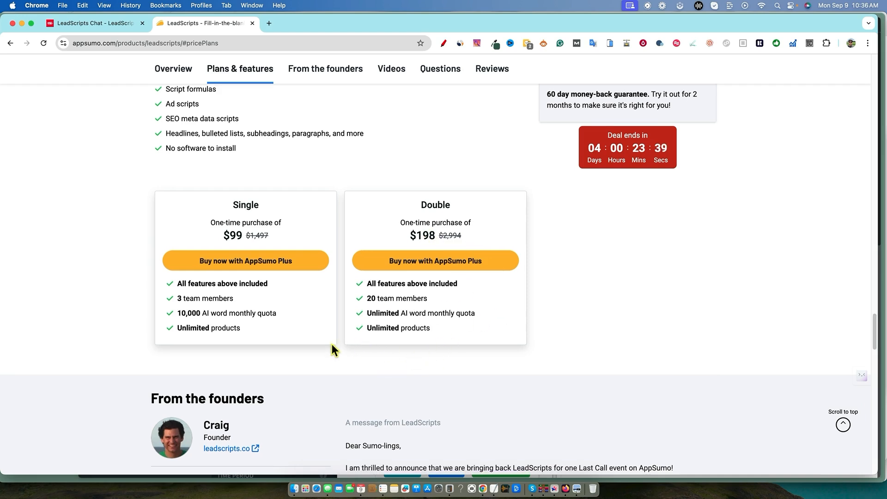
{"action": "scroll", "coordinate": [331, 344], "scroll_direction": "up", "scroll_amount": 5}
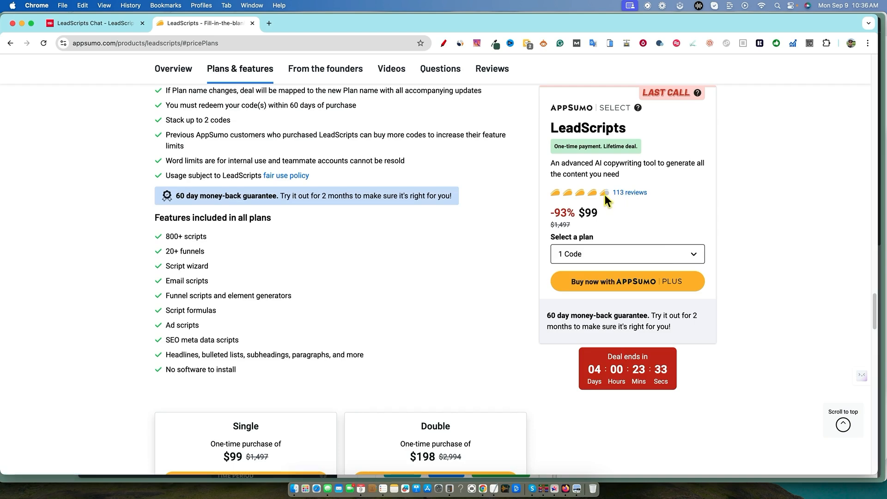
{"action": "scroll", "coordinate": [384, 319], "scroll_direction": "up", "scroll_amount": 2}
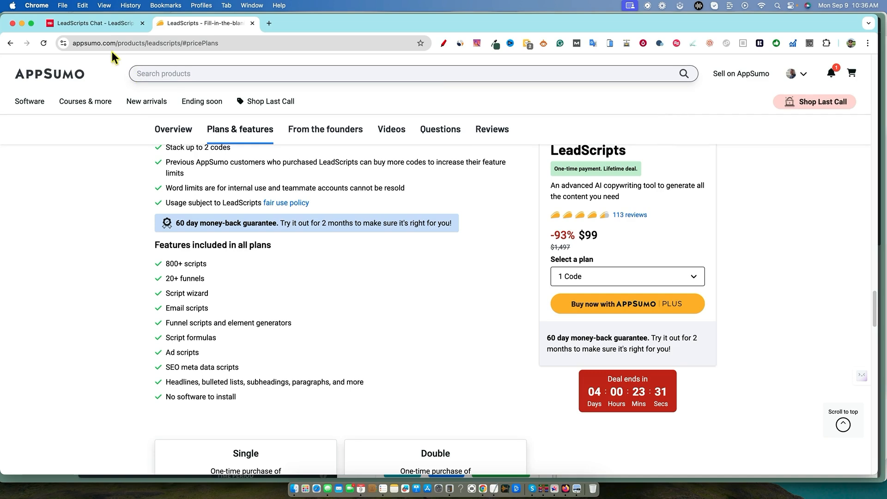
Switch back to LeadScripts and open the Ask OSCAR script generator
{"action": "left_click", "coordinate": [102, 24]}
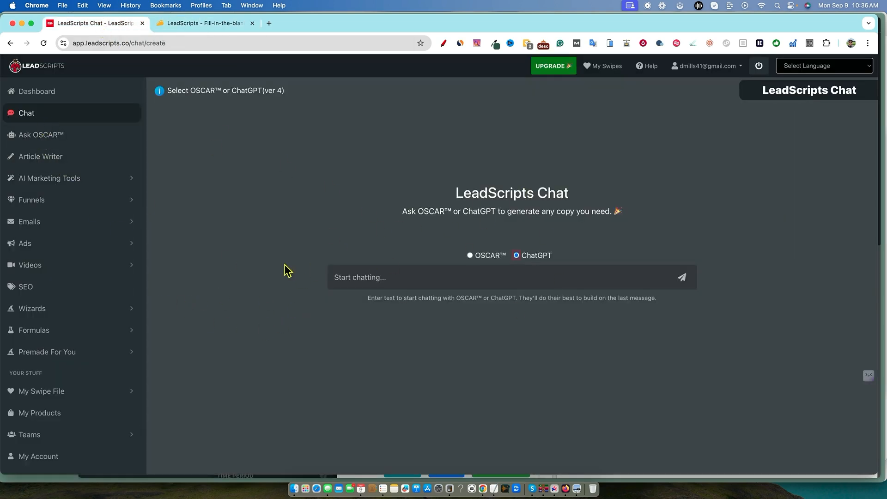
{"action": "left_click", "coordinate": [46, 141]}
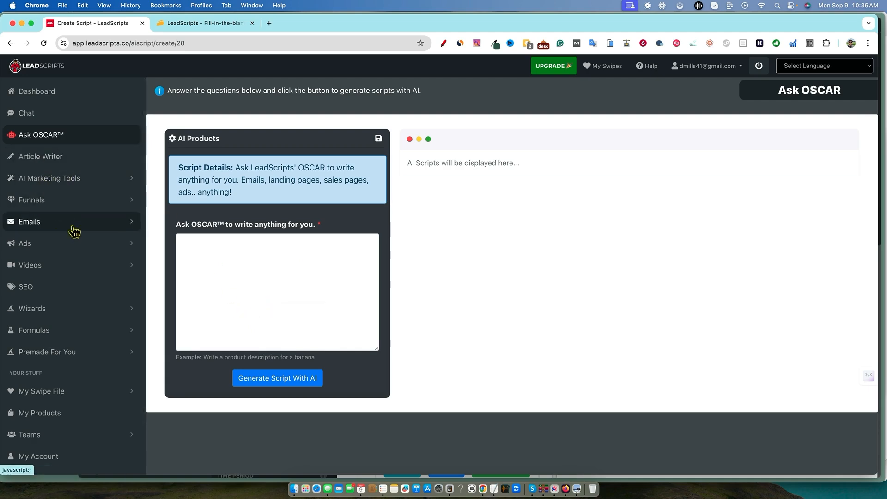
Go to My Products and start creating a new product
{"action": "scroll", "coordinate": [83, 436], "scroll_direction": "down", "scroll_amount": 2}
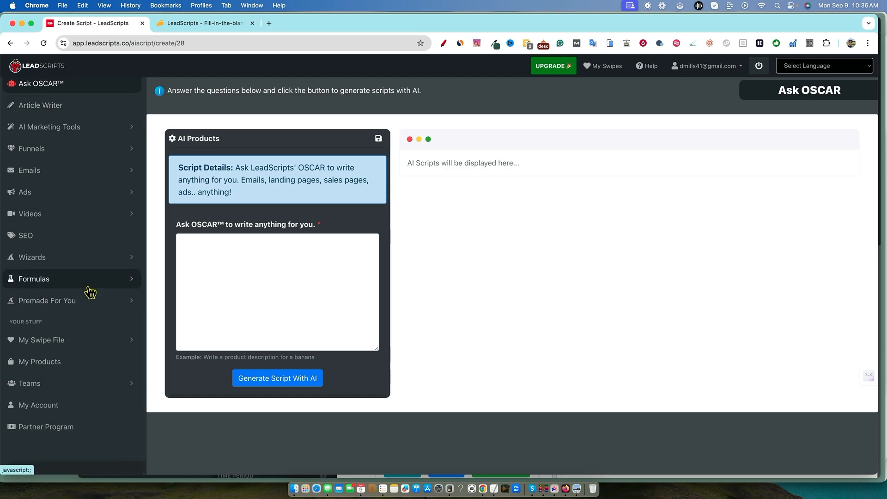
{"action": "left_click", "coordinate": [59, 368]}
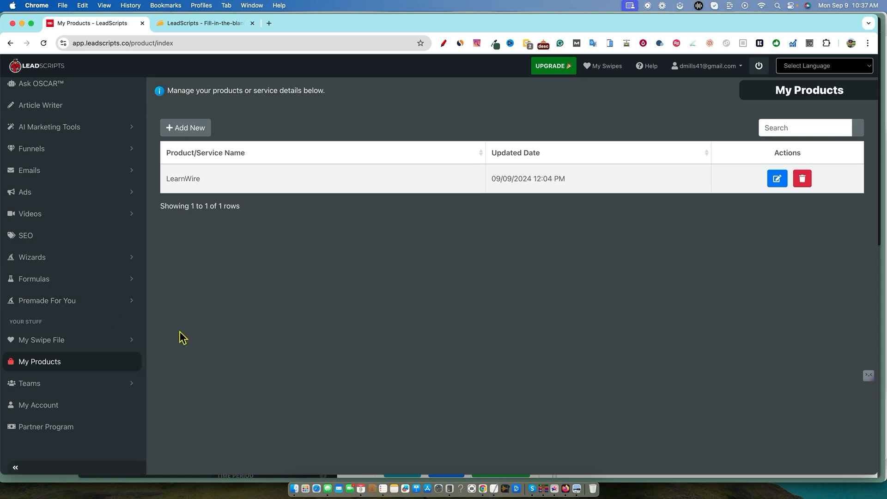
{"action": "left_click", "coordinate": [203, 133]}
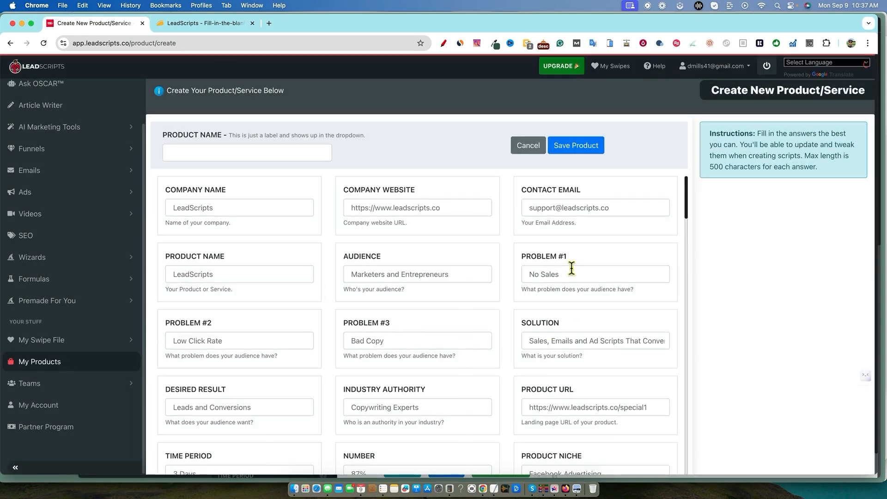
Set both the product label and the company name to "6-Figure Freedom Club"
{"action": "left_click", "coordinate": [257, 159]}
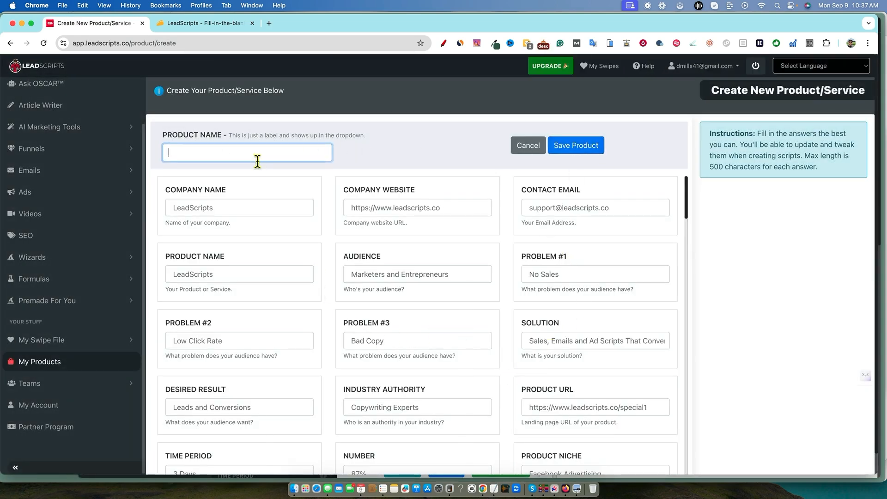
{"action": "type", "text": "6-Figure Freedom Club"}
{"action": "left_click", "coordinate": [351, 163]}
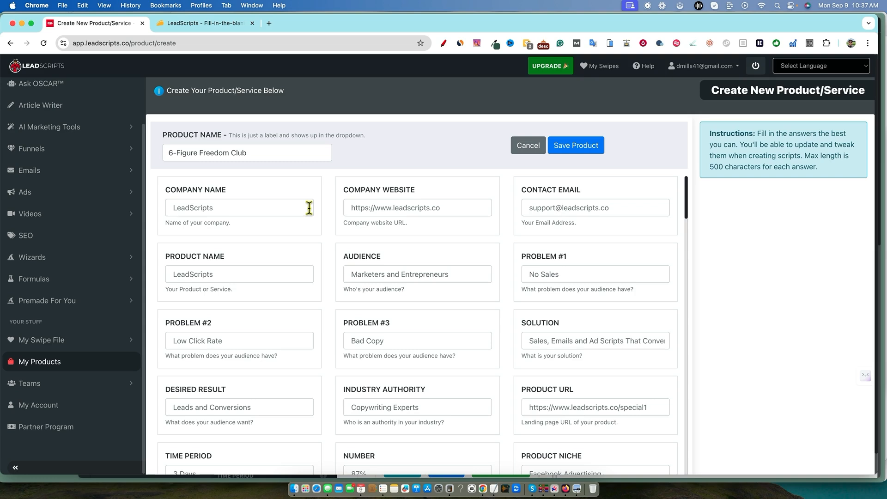
{"action": "left_click", "coordinate": [278, 209]}
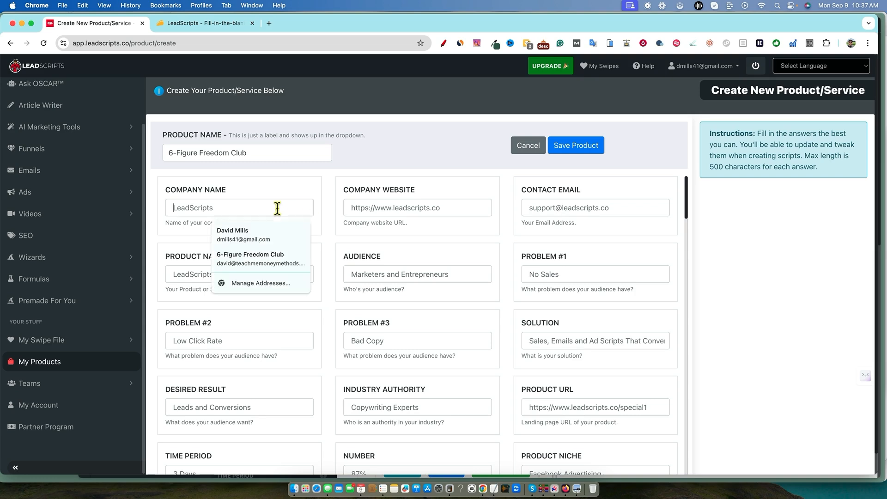
{"action": "type", "text": "6-Figure Freedom Club"}
Open the 6-Figure Freedom Club community on Skool in a new browser tab to get the company website address
{"action": "left_click", "coordinate": [425, 200]}
{"action": "left_click", "coordinate": [420, 211]}
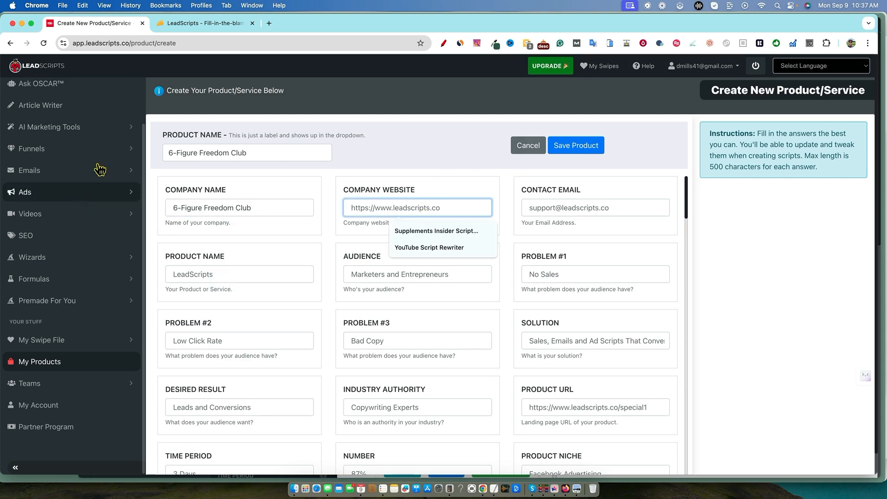
{"action": "left_click_drag", "start_coordinate": [328, 157], "coordinate": [368, 103]}
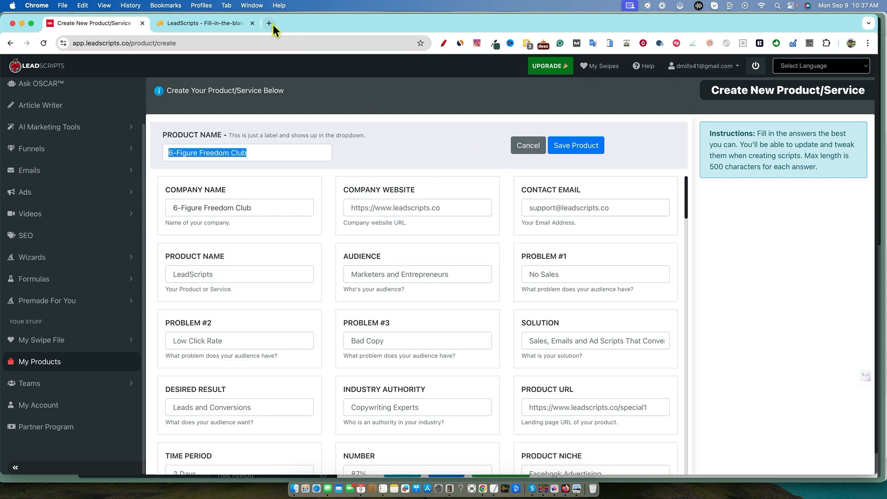
{"action": "left_click", "coordinate": [269, 23]}
{"action": "type", "text": "sk"}
{"action": "key", "text": "Return"}
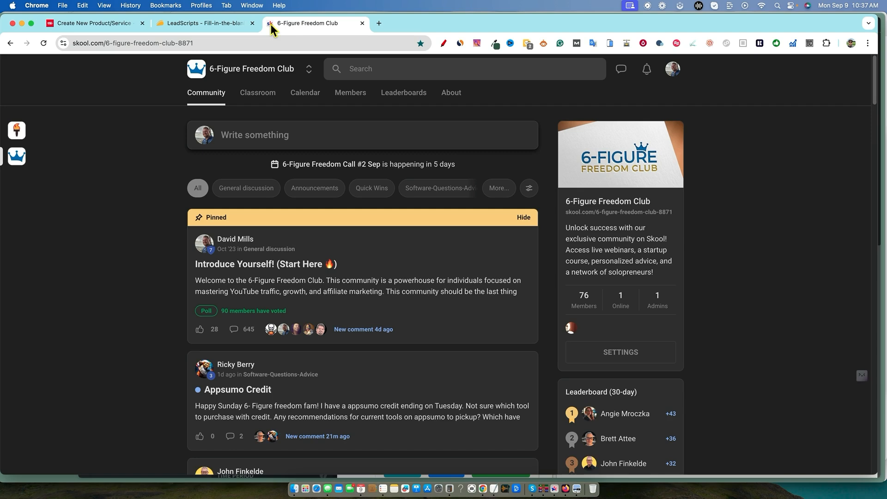
Copy the URL of the Skool community's About page and paste it as the company website in the LeadScripts product form
{"action": "left_click", "coordinate": [131, 43]}
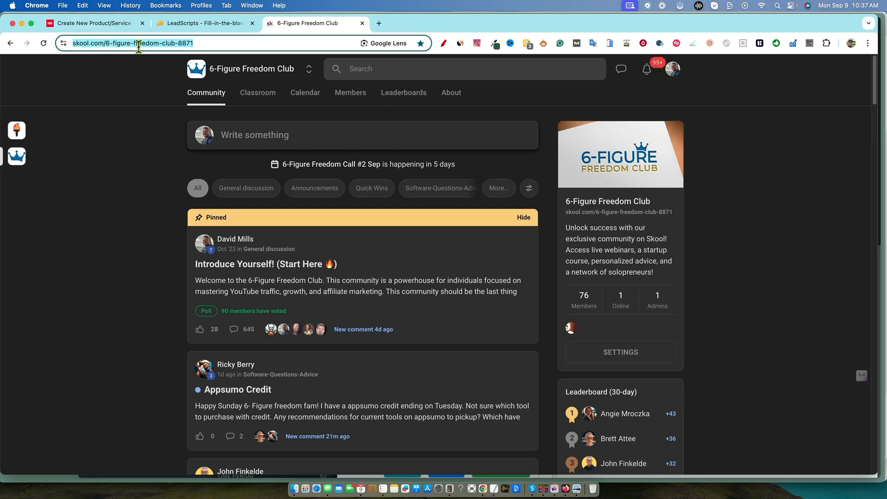
{"action": "left_click", "coordinate": [447, 94]}
{"action": "left_click", "coordinate": [214, 43]}
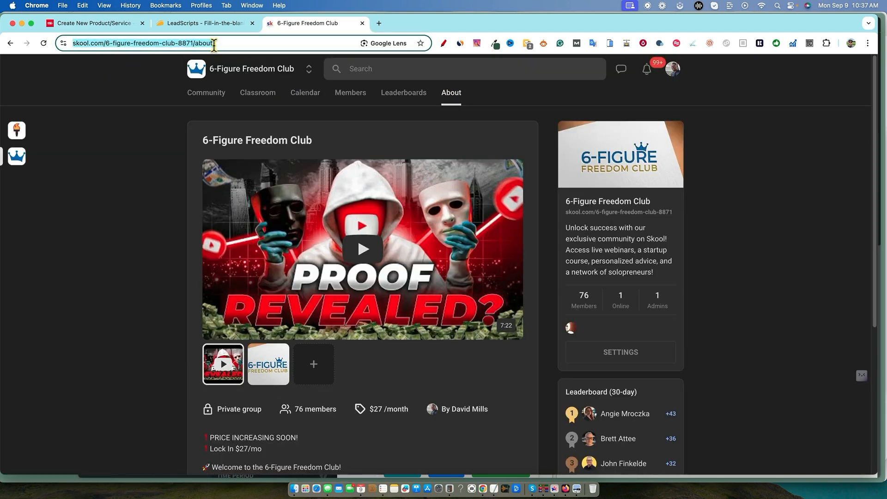
{"action": "left_click", "coordinate": [127, 23]}
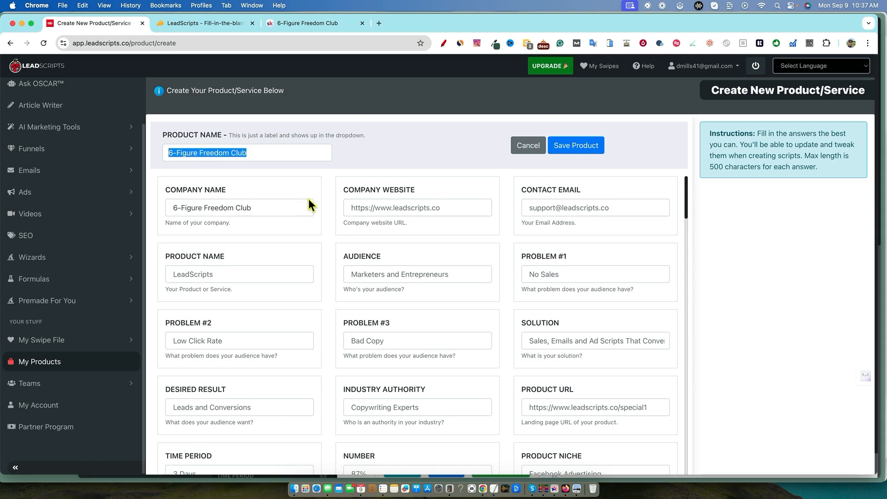
{"action": "left_click", "coordinate": [403, 207]}
{"action": "key", "text": "super+v"}
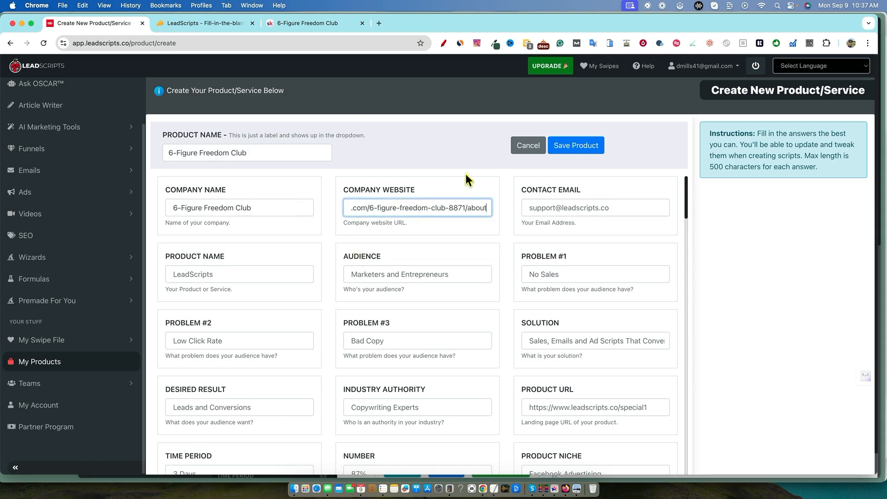
Read the 6-Figure Freedom Club offer description on its Skool About page and return to the LeadScripts product form
{"action": "left_click", "coordinate": [321, 28]}
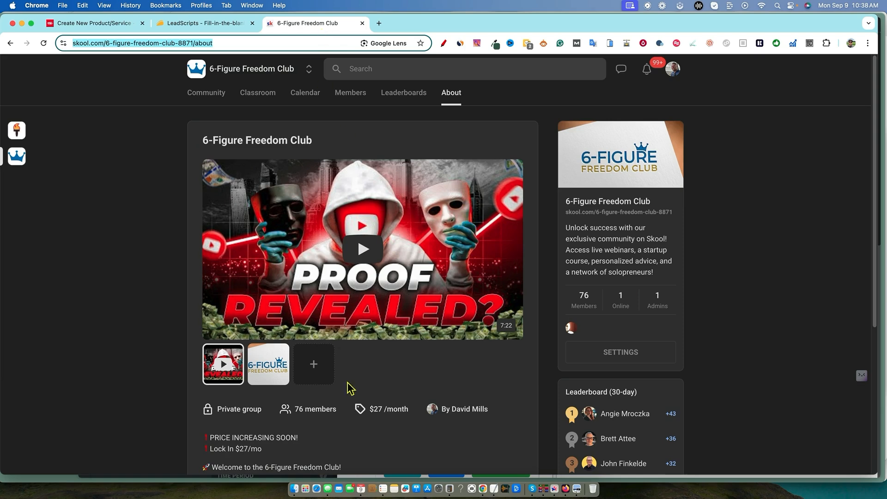
{"action": "scroll", "coordinate": [358, 395], "scroll_direction": "down", "scroll_amount": 5}
{"action": "scroll", "coordinate": [359, 395], "scroll_direction": "down", "scroll_amount": 3}
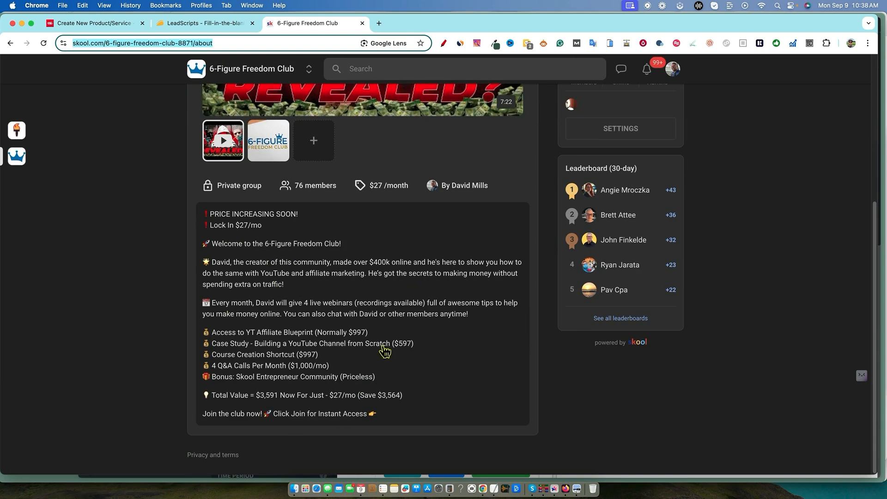
{"action": "scroll", "coordinate": [385, 352], "scroll_direction": "up", "scroll_amount": 1}
{"action": "scroll", "coordinate": [332, 411], "scroll_direction": "up", "scroll_amount": 1}
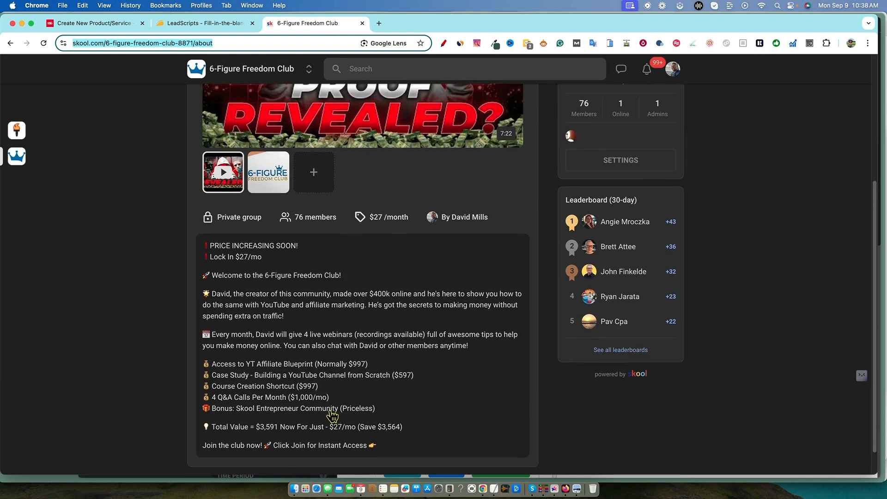
{"action": "scroll", "coordinate": [333, 415], "scroll_direction": "up", "scroll_amount": 5}
{"action": "left_click", "coordinate": [111, 24]}
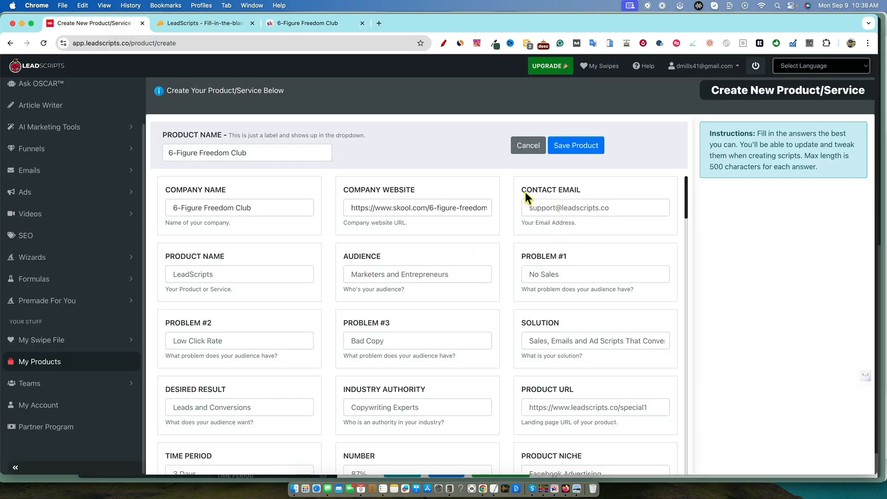
Copy the company name "6-Figure Freedom Club" into the product name field and set the audience to "youtubers, marketers, entrepreneurs"
{"action": "left_click", "coordinate": [218, 277]}
{"action": "left_click_drag", "start_coordinate": [253, 208], "coordinate": [166, 202]}
{"action": "left_click", "coordinate": [214, 274]}
{"action": "key", "text": "super+v"}
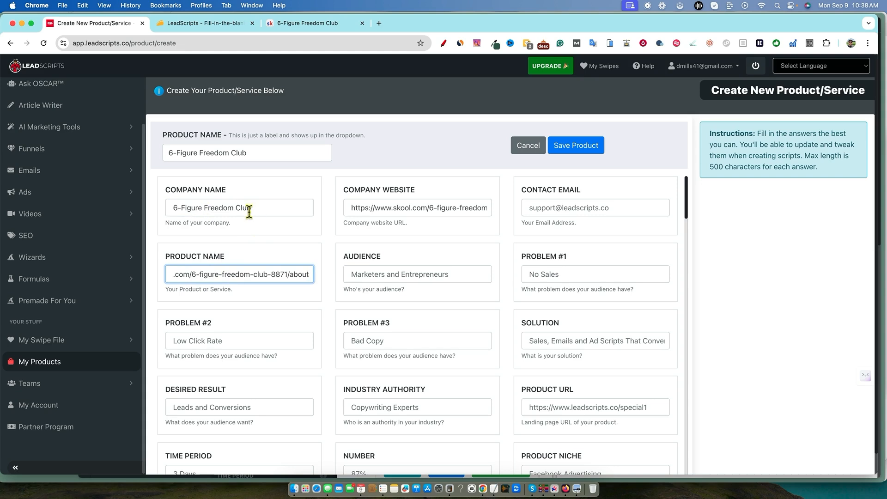
{"action": "left_click_drag", "start_coordinate": [252, 208], "coordinate": [169, 207]}
{"action": "key", "text": "super+c"}
{"action": "left_click", "coordinate": [190, 241]}
{"action": "triple_click", "coordinate": [209, 270]}
{"action": "key", "text": "super+v"}
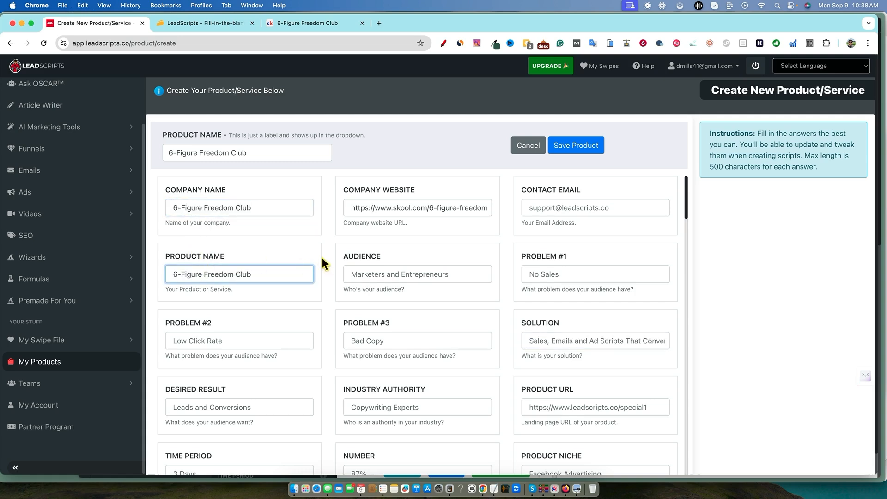
{"action": "left_click", "coordinate": [386, 274]}
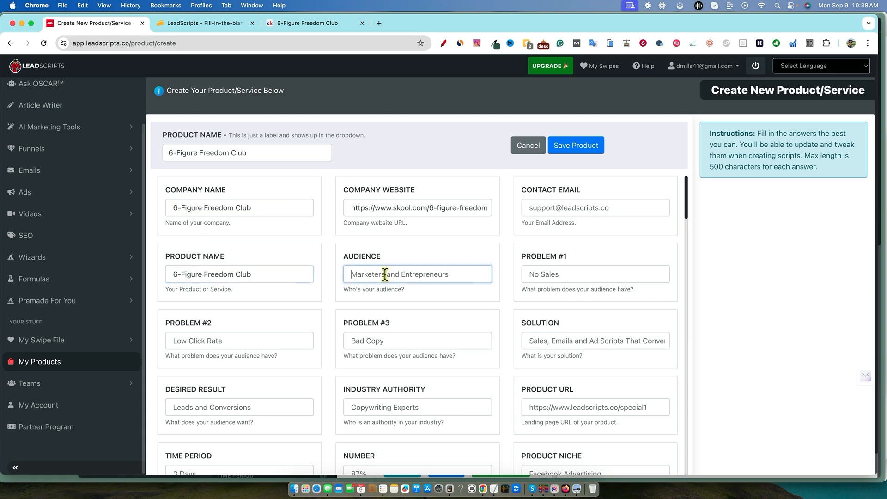
{"action": "type", "text": "youtubers, marketers, entrepreneurs"}
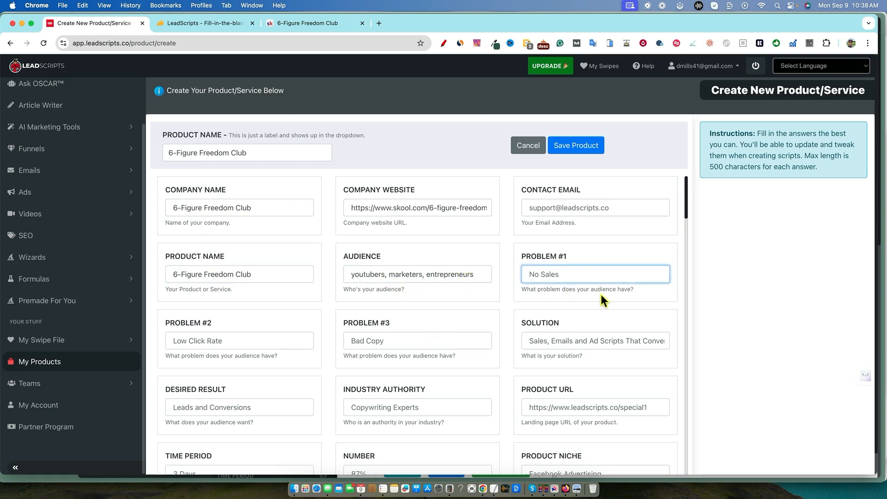
Open ChatGPT in a new browser tab and ask for 3 problems potential customers might have, based on the Skool About page URL
{"action": "left_click", "coordinate": [326, 24]}
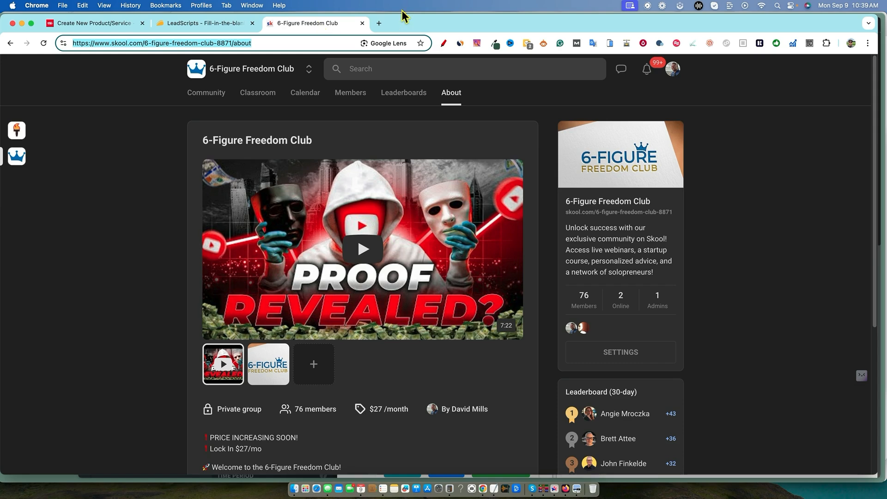
{"action": "left_click", "coordinate": [379, 23]}
{"action": "type", "text": "chat"}
{"action": "key", "text": "Return"}
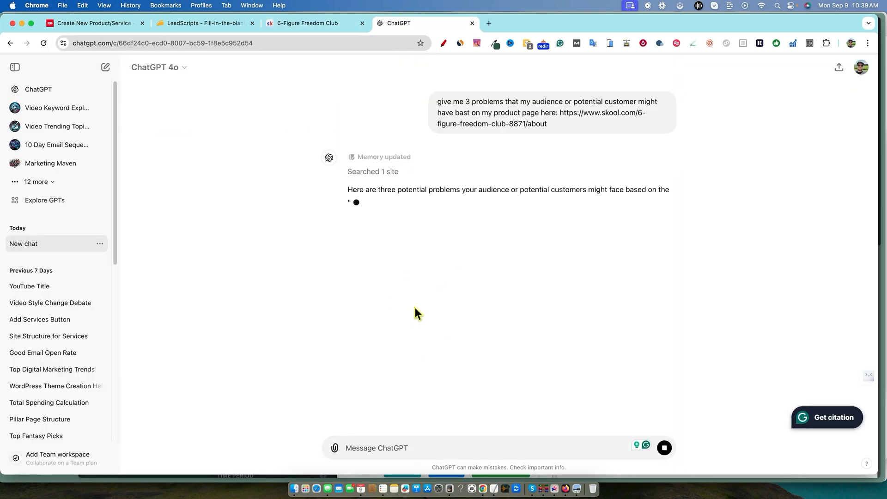
{"action": "left_click", "coordinate": [421, 153]}
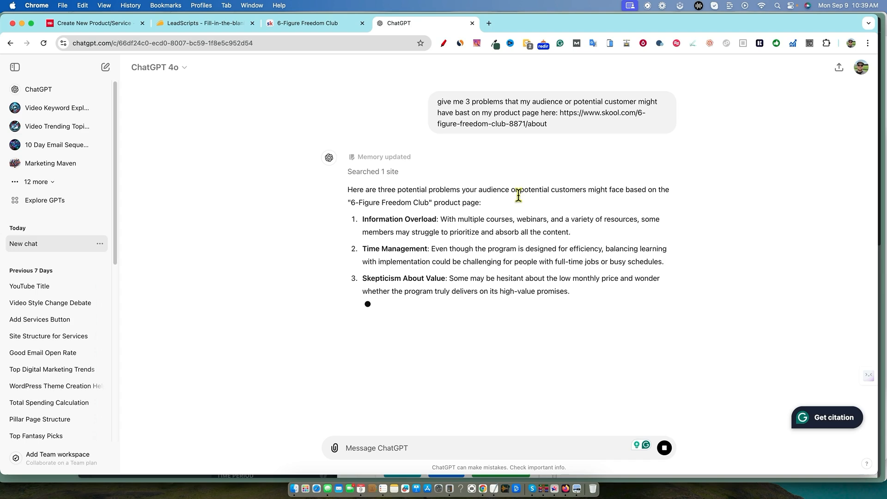
Copy "Information Overload" from ChatGPT's answer into Problem #1 of the LeadScripts product form
{"action": "left_click_drag", "start_coordinate": [437, 220], "coordinate": [364, 220]}
{"action": "key", "text": "super+c"}
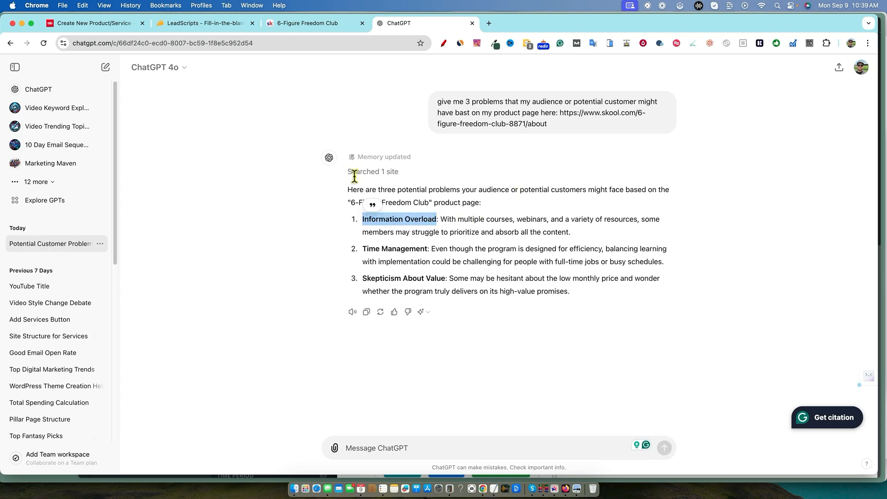
{"action": "left_click", "coordinate": [116, 24]}
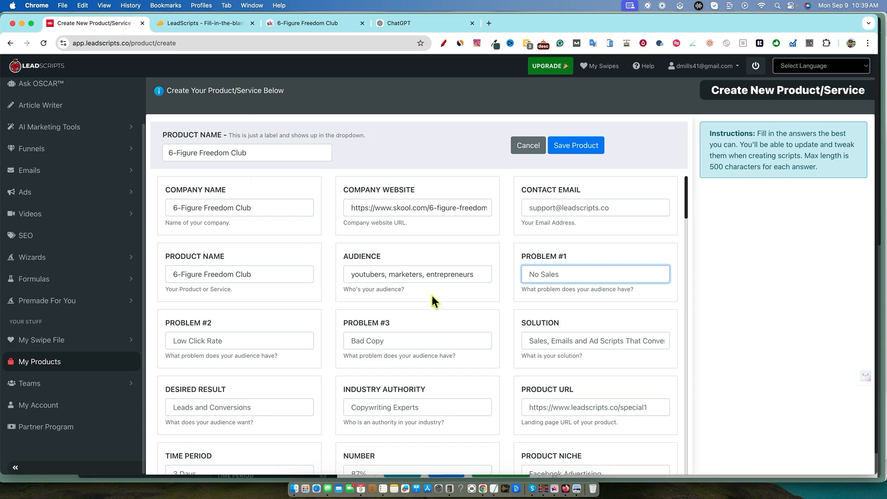
{"action": "key", "text": "super+a"}
{"action": "key", "text": "super+v"}
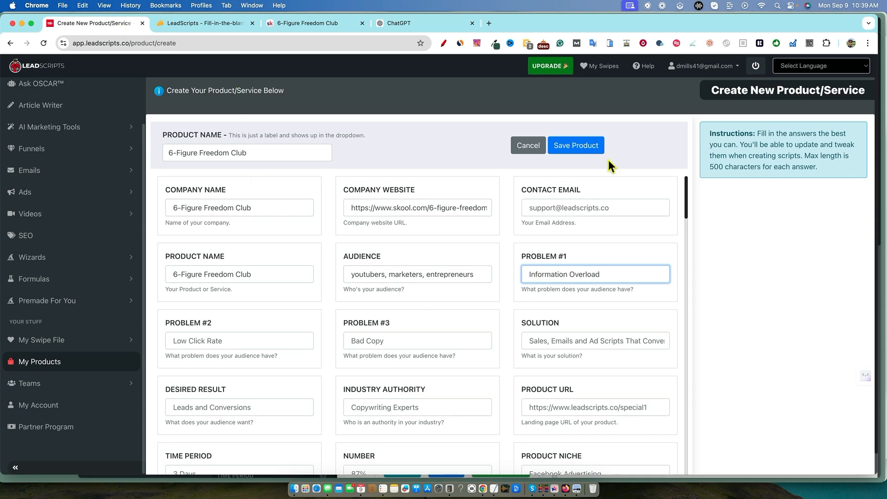
Copy "Time Management" from ChatGPT's answer into Problem #2 of the LeadScripts product form
{"action": "left_click", "coordinate": [426, 25]}
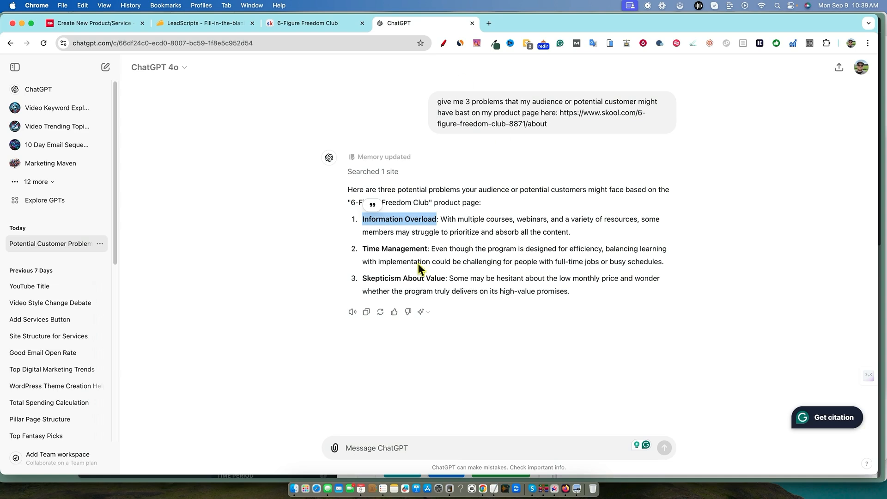
{"action": "left_click_drag", "start_coordinate": [428, 249], "coordinate": [361, 249]}
{"action": "key", "text": "super+c"}
{"action": "key", "text": "super+1"}
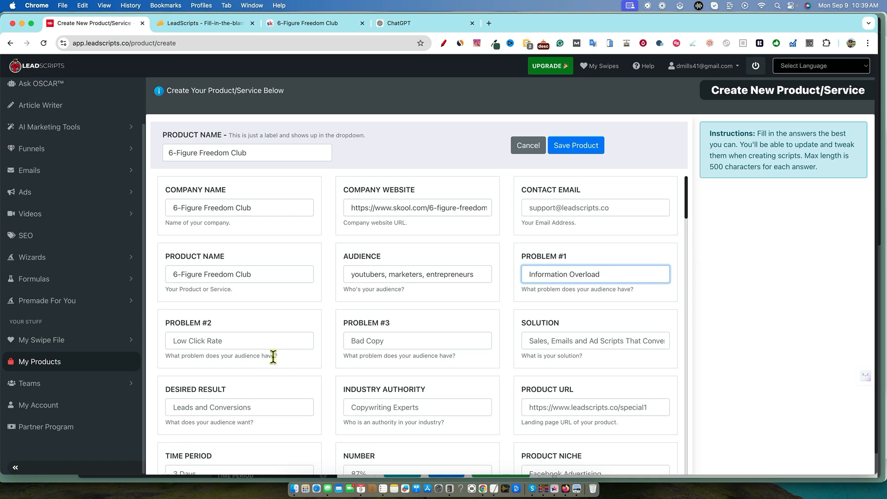
{"action": "left_click", "coordinate": [257, 344]}
{"action": "key", "text": "super+a"}
{"action": "key", "text": "super+v"}
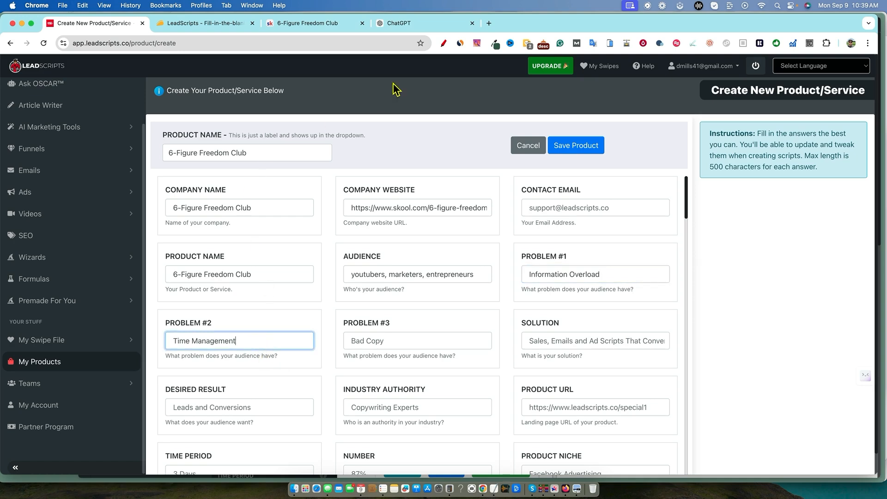
Ask ChatGPT for more broadly based problems or pain points about making money online that would intrigue customers to join the membership
{"action": "left_click", "coordinate": [399, 24]}
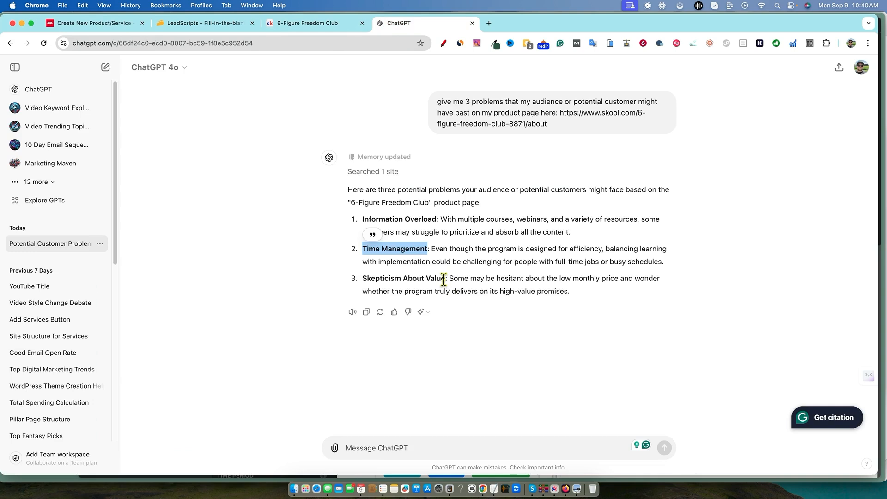
{"action": "left_click", "coordinate": [422, 447]}
{"action": "key", "text": "super+v"}
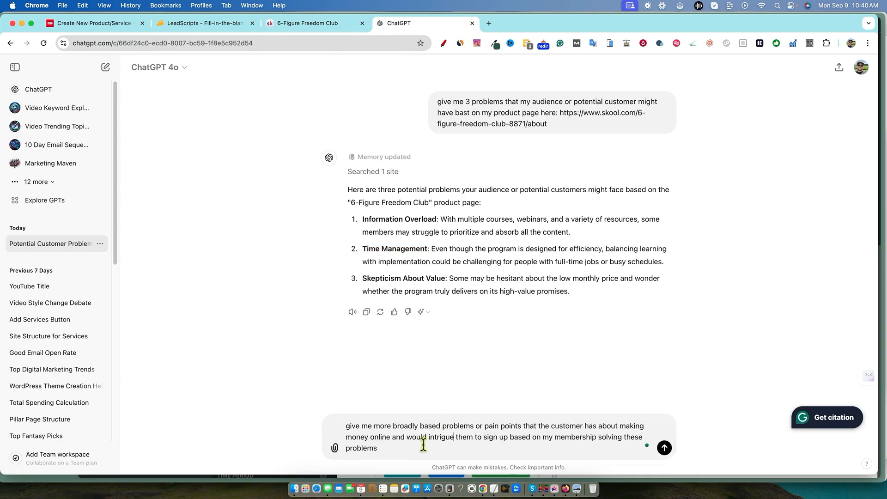
{"action": "left_click", "coordinate": [664, 448]}
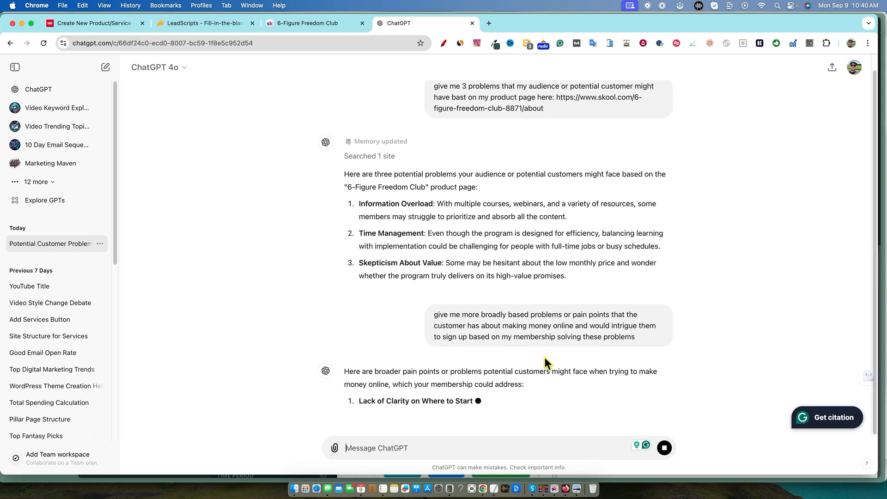
Replace Problem #1 in the LeadScripts form with ChatGPT's pain point "Lack of Clarity on How to Start an Online Business"
{"action": "left_click_drag", "start_coordinate": [534, 236], "coordinate": [353, 244]}
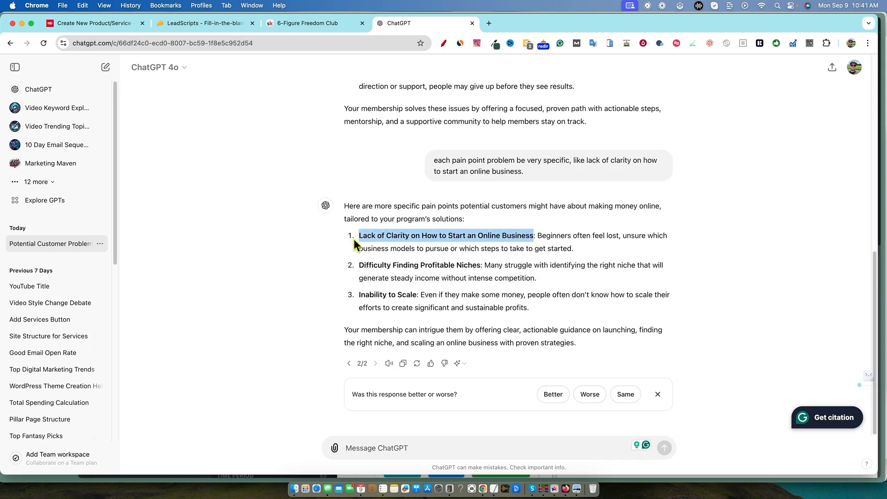
{"action": "key", "text": "super+c"}
{"action": "left_click", "coordinate": [93, 23]}
{"action": "key", "text": "BackSpace"}
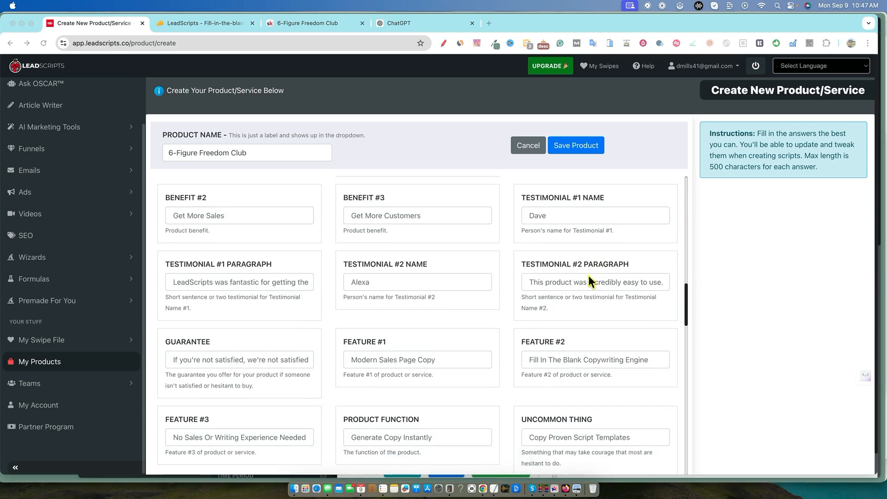
Look through the remaining product form fields, from the testimonials and features down to the coupon code at the end
{"action": "scroll", "coordinate": [589, 281], "scroll_direction": "down", "scroll_amount": 5}
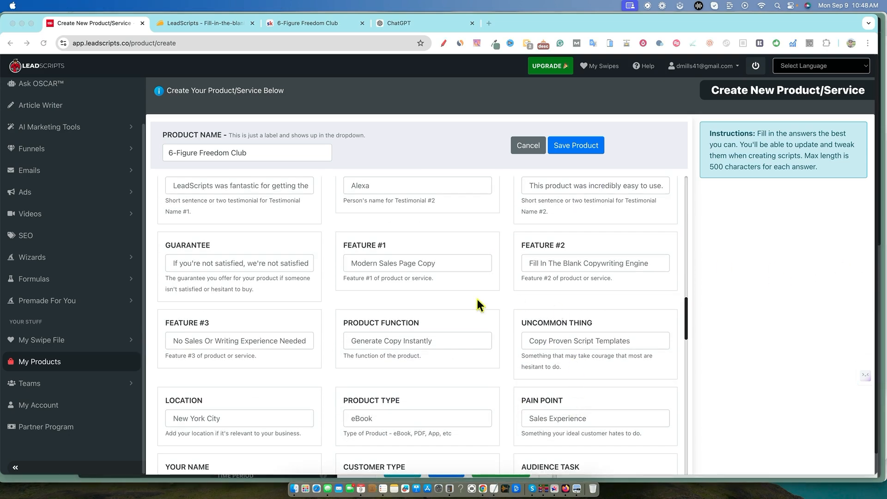
{"action": "scroll", "coordinate": [498, 341], "scroll_direction": "down", "scroll_amount": 3}
{"action": "scroll", "coordinate": [506, 342], "scroll_direction": "down", "scroll_amount": 5}
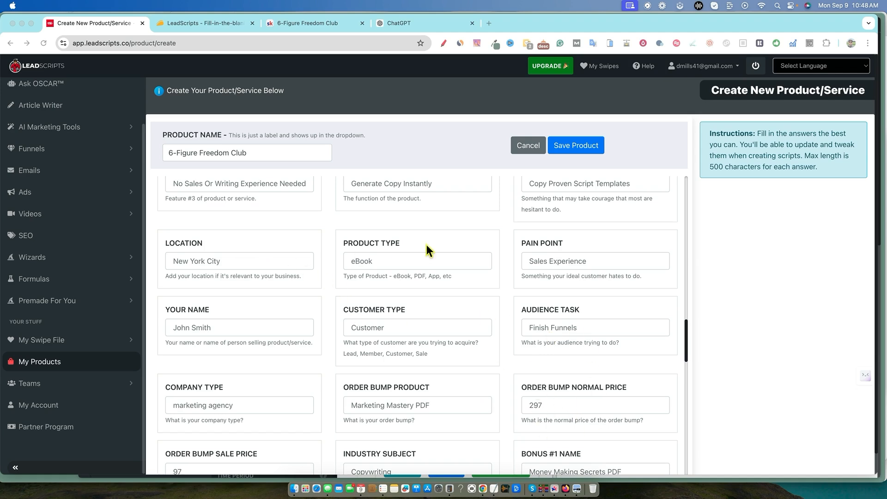
{"action": "scroll", "coordinate": [471, 332], "scroll_direction": "down", "scroll_amount": 10}
{"action": "scroll", "coordinate": [472, 332], "scroll_direction": "down", "scroll_amount": 12}
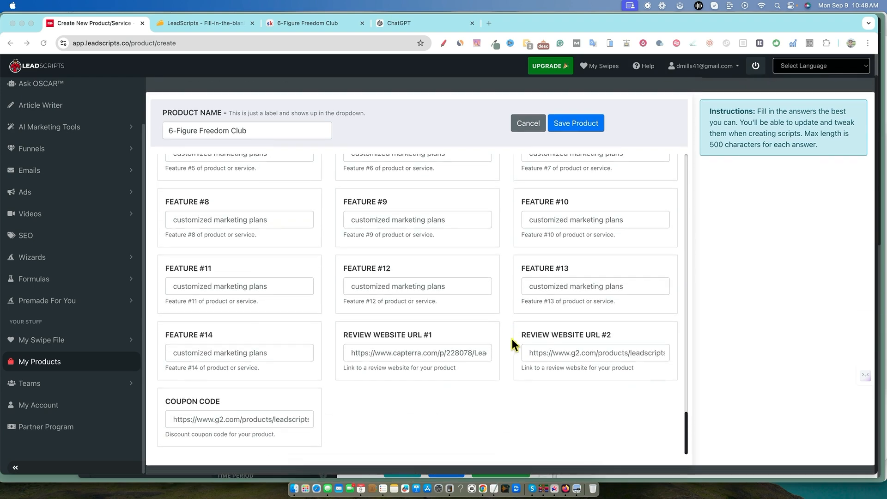
{"action": "scroll", "coordinate": [511, 349], "scroll_direction": "up", "scroll_amount": 1}
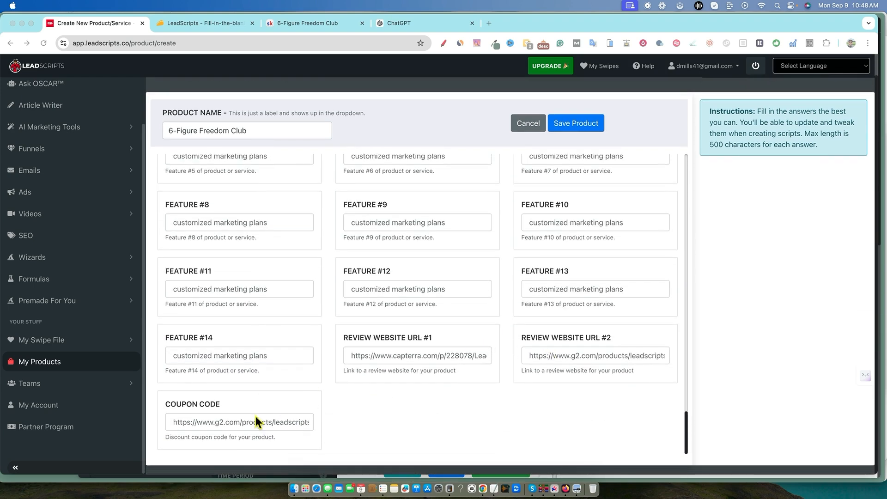
Review the filled-in product answers from the company details down through problems, solution, pricing and customer objections
{"action": "scroll", "coordinate": [550, 368], "scroll_direction": "up", "scroll_amount": 20}
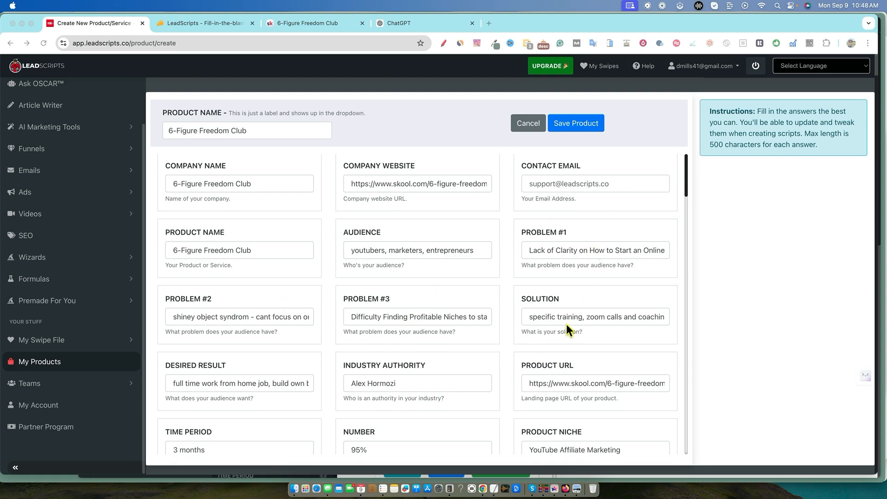
{"action": "scroll", "coordinate": [578, 345], "scroll_direction": "down", "scroll_amount": 2}
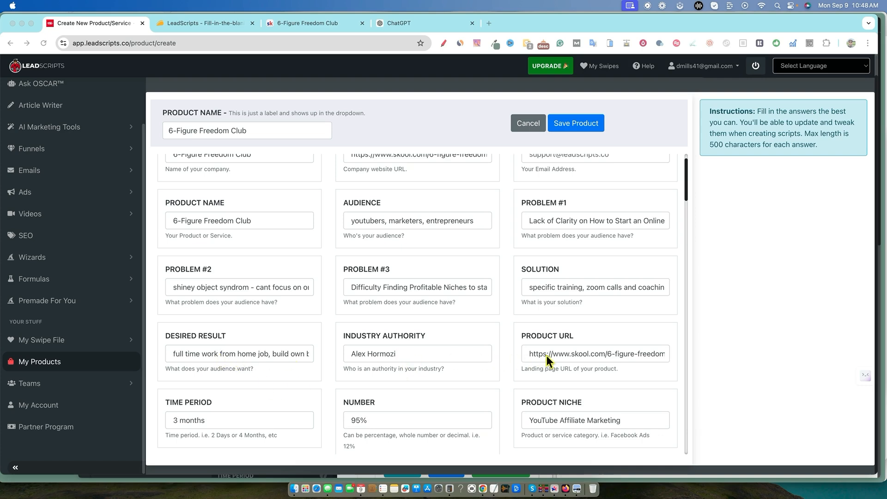
{"action": "scroll", "coordinate": [568, 360], "scroll_direction": "down", "scroll_amount": 5}
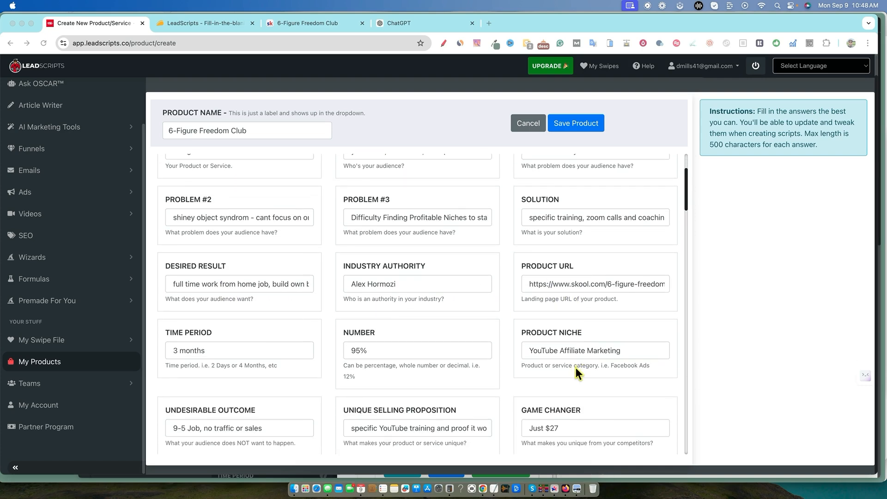
{"action": "scroll", "coordinate": [550, 366], "scroll_direction": "down", "scroll_amount": 1}
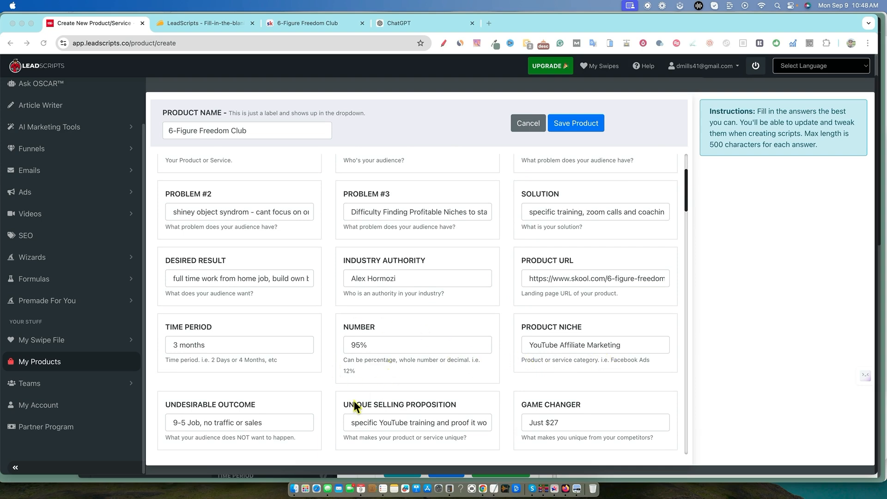
{"action": "scroll", "coordinate": [302, 374], "scroll_direction": "down", "scroll_amount": 3}
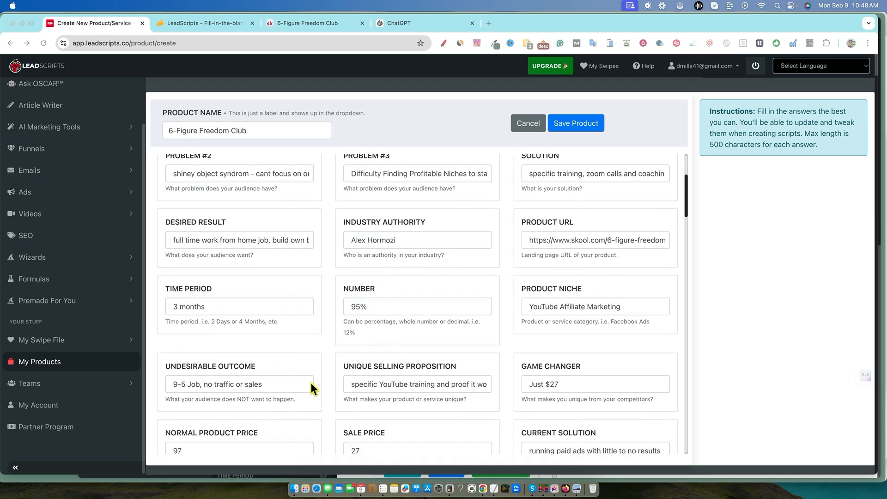
{"action": "scroll", "coordinate": [238, 392], "scroll_direction": "down", "scroll_amount": 1}
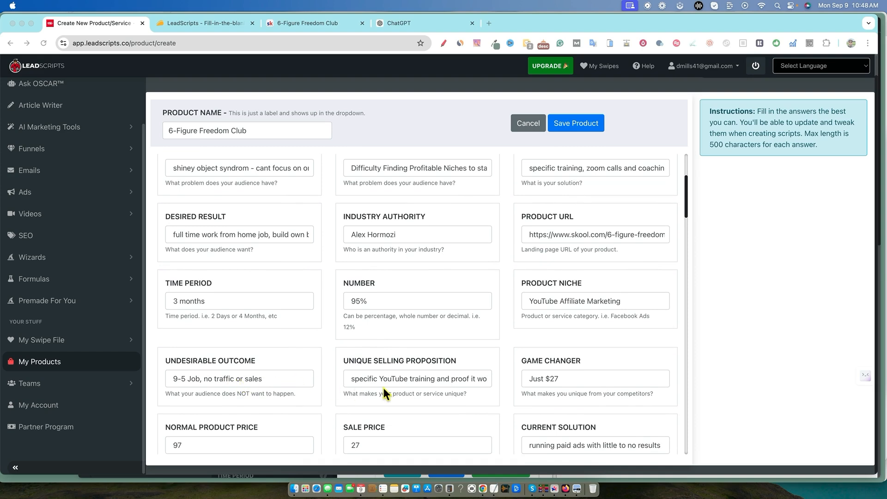
{"action": "scroll", "coordinate": [417, 386], "scroll_direction": "down", "scroll_amount": 3}
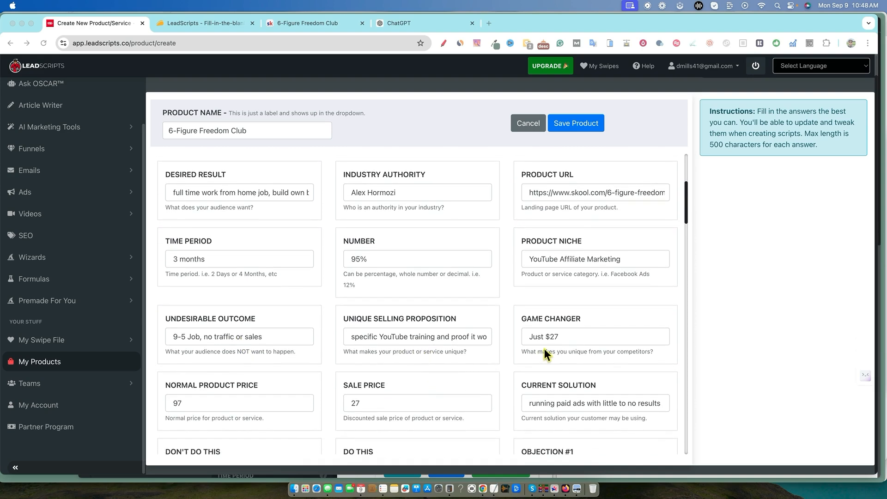
{"action": "scroll", "coordinate": [400, 372], "scroll_direction": "down", "scroll_amount": 1}
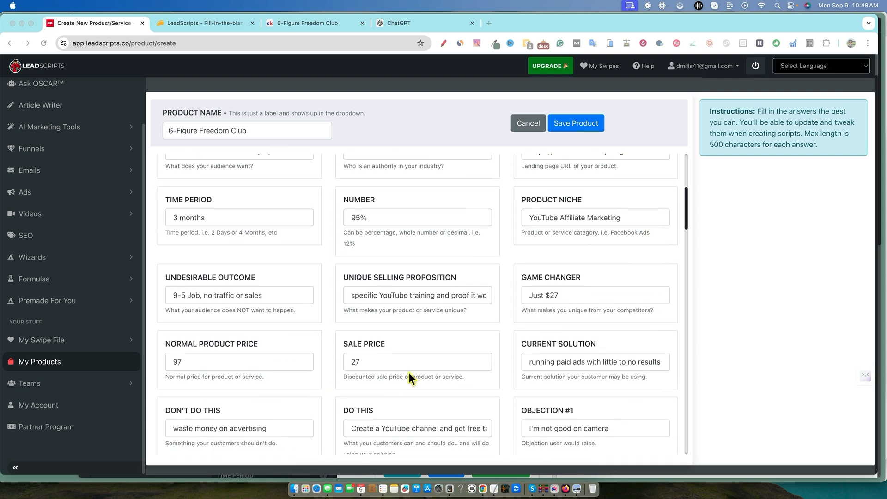
{"action": "scroll", "coordinate": [631, 373], "scroll_direction": "down", "scroll_amount": 4}
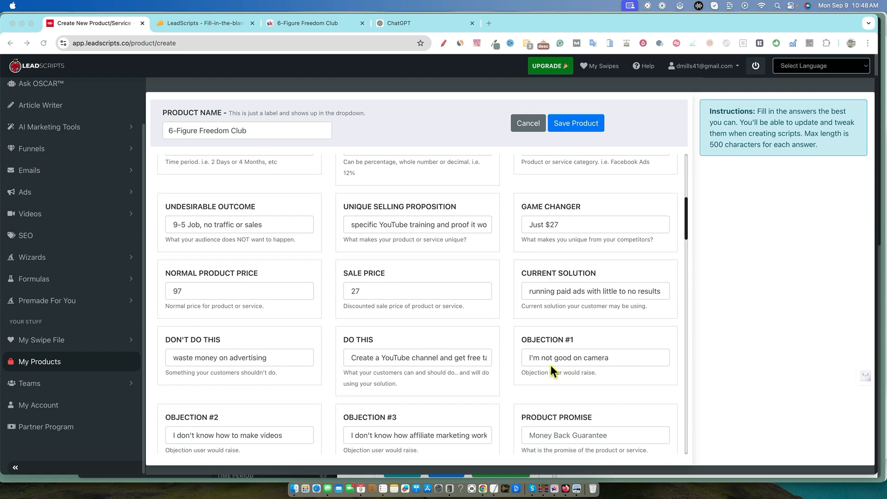
Review the remaining product fields, from the customer objections to the extra features, and save the 6-Figure Freedom Club product
{"action": "scroll", "coordinate": [555, 369], "scroll_direction": "down", "scroll_amount": 2}
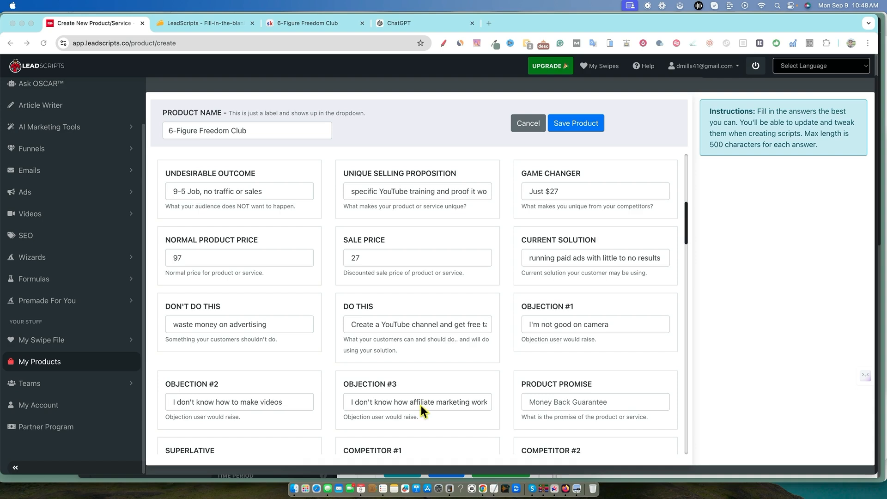
{"action": "scroll", "coordinate": [462, 425], "scroll_direction": "down", "scroll_amount": 7}
{"action": "scroll", "coordinate": [554, 367], "scroll_direction": "down", "scroll_amount": 1}
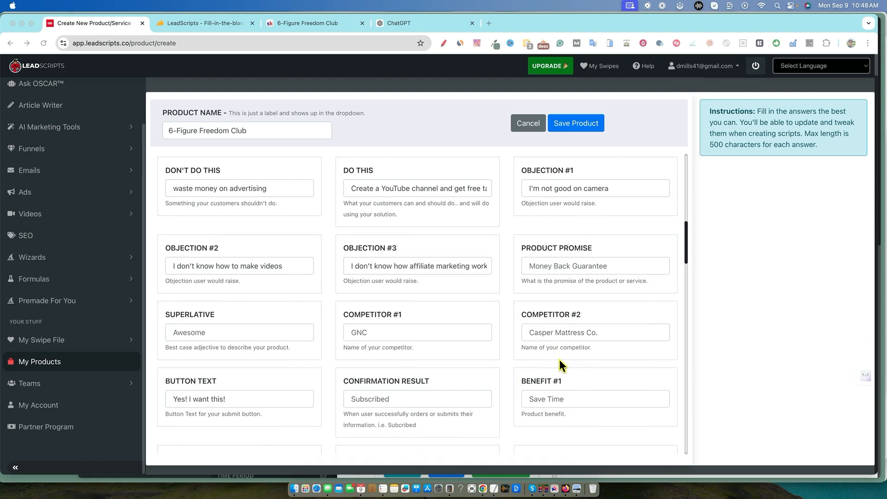
{"action": "scroll", "coordinate": [523, 308], "scroll_direction": "down", "scroll_amount": 20}
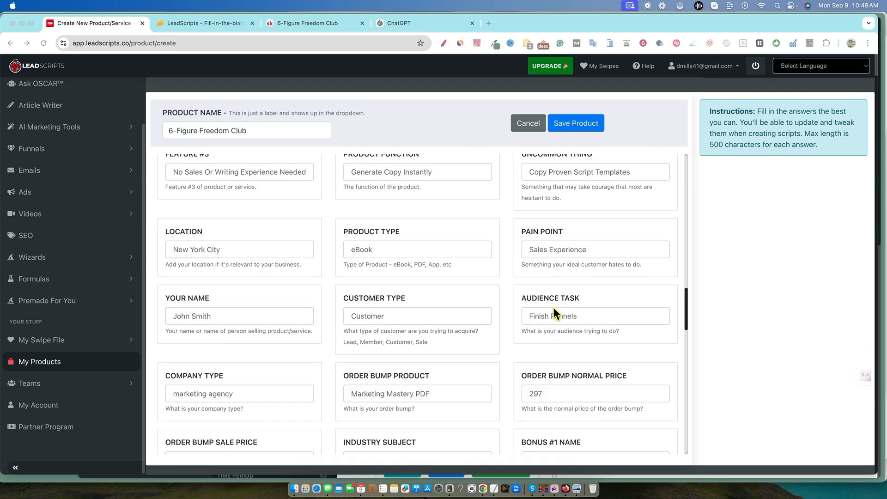
{"action": "scroll", "coordinate": [554, 307], "scroll_direction": "down", "scroll_amount": 20}
{"action": "scroll", "coordinate": [553, 309], "scroll_direction": "up", "scroll_amount": 4}
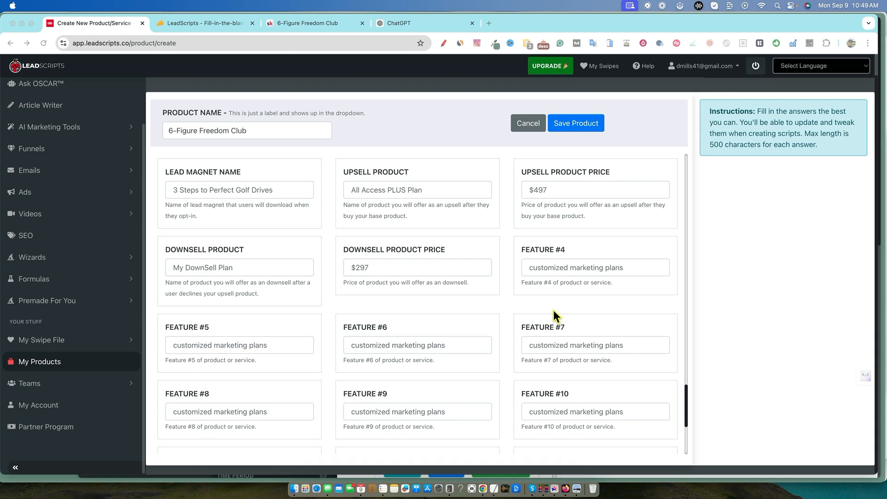
{"action": "scroll", "coordinate": [562, 310], "scroll_direction": "up", "scroll_amount": 10}
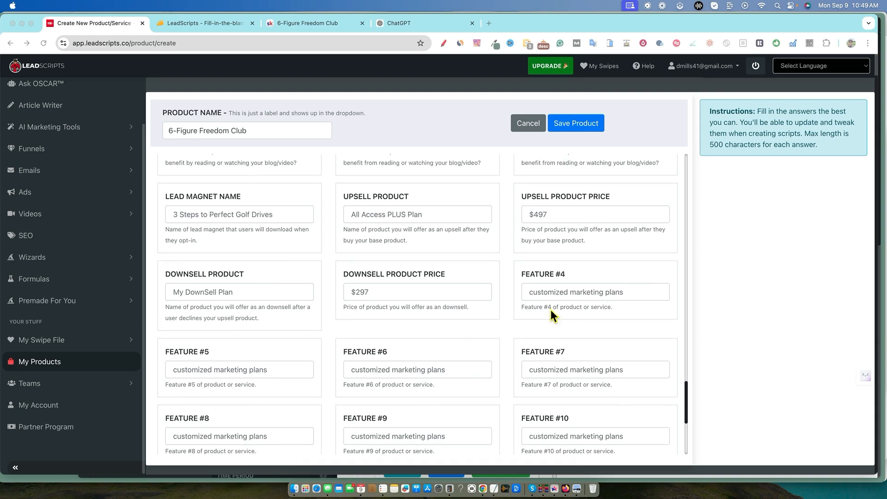
{"action": "left_click", "coordinate": [586, 124]}
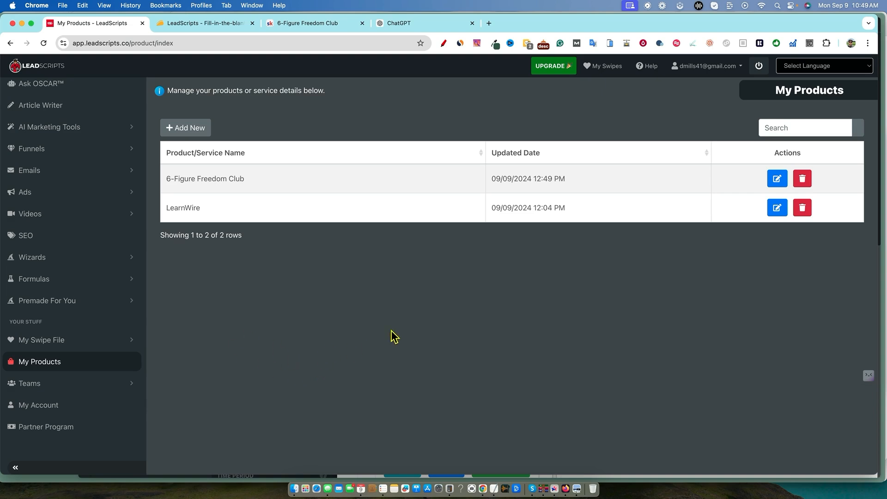
Open the Squeeze Page Funnel script from the available funnels for the 6-Figure Freedom Club product
{"action": "left_click", "coordinate": [102, 154]}
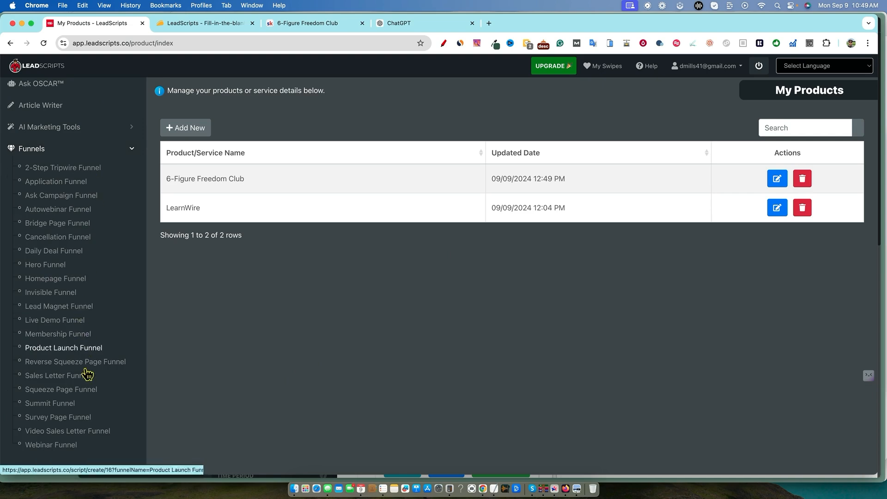
{"action": "left_click", "coordinate": [81, 392]}
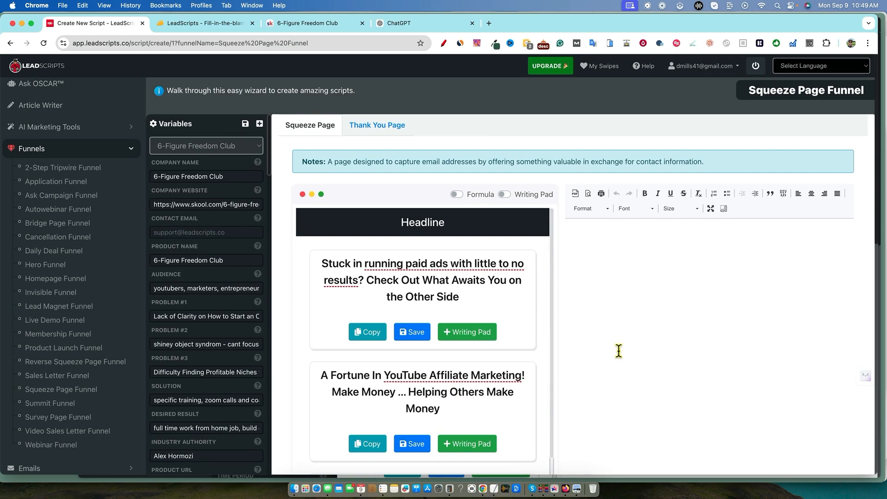
{"action": "scroll", "coordinate": [614, 361], "scroll_direction": "down", "scroll_amount": 1}
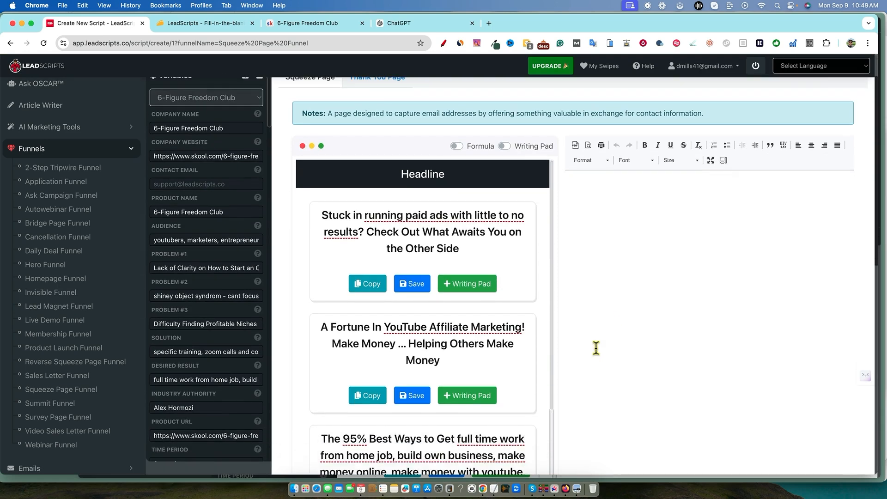
{"action": "scroll", "coordinate": [606, 362], "scroll_direction": "up", "scroll_amount": 1}
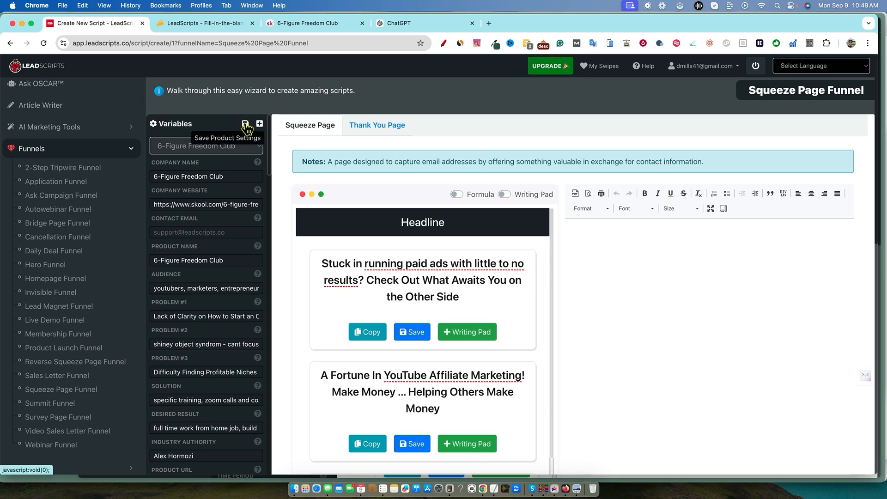
Look through the squeeze page's product variables, from the company name and problems down to the order bump and bonus fields
{"action": "left_click", "coordinate": [225, 260]}
{"action": "left_click", "coordinate": [223, 290]}
{"action": "left_click", "coordinate": [233, 276]}
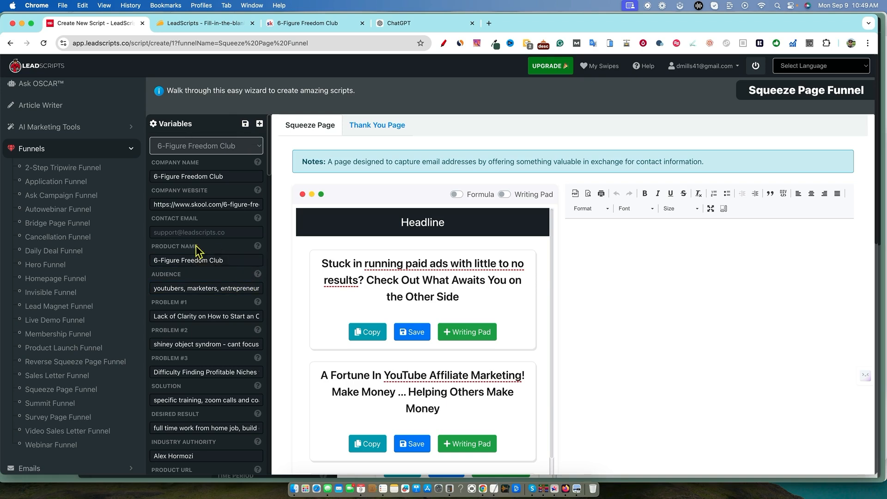
{"action": "scroll", "coordinate": [208, 245], "scroll_direction": "down", "scroll_amount": 10}
{"action": "scroll", "coordinate": [210, 245], "scroll_direction": "down", "scroll_amount": 10}
{"action": "scroll", "coordinate": [211, 344], "scroll_direction": "down", "scroll_amount": 2}
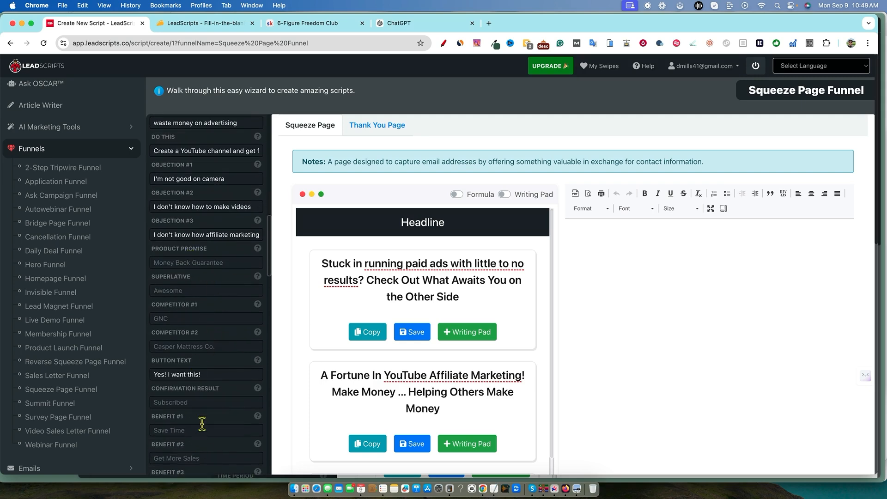
{"action": "scroll", "coordinate": [219, 400], "scroll_direction": "down", "scroll_amount": 2}
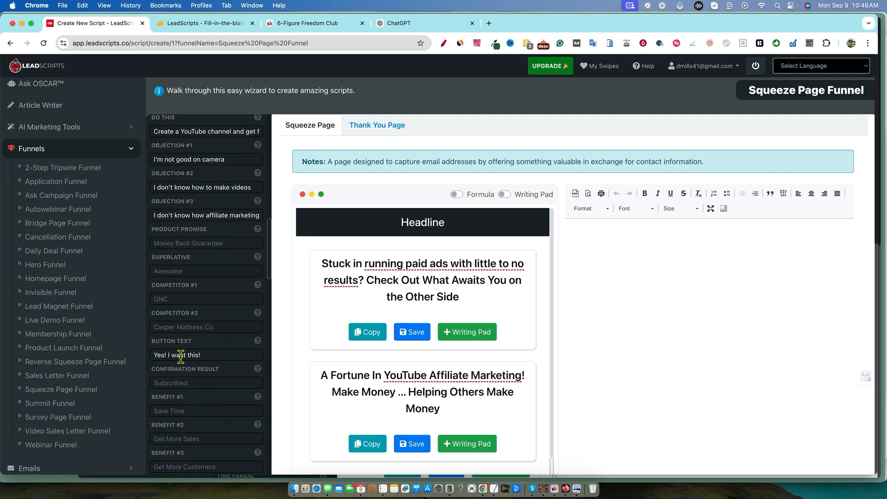
{"action": "scroll", "coordinate": [198, 354], "scroll_direction": "down", "scroll_amount": 10}
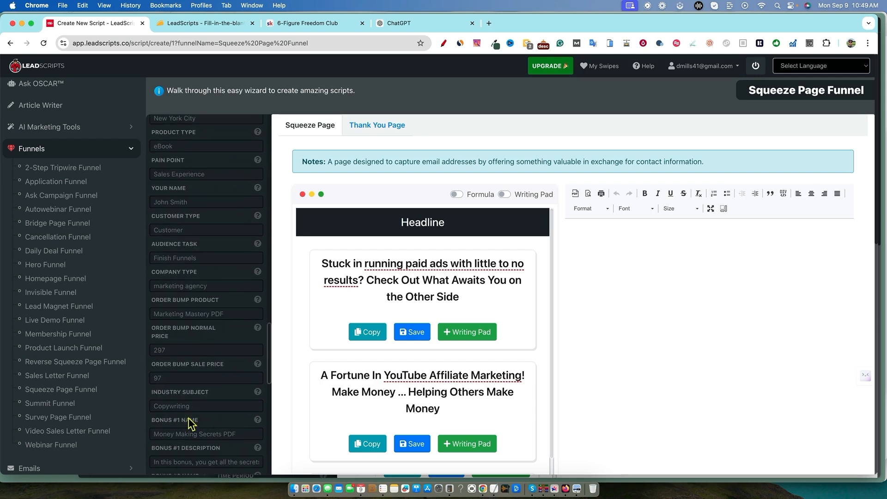
{"action": "left_click", "coordinate": [195, 313]}
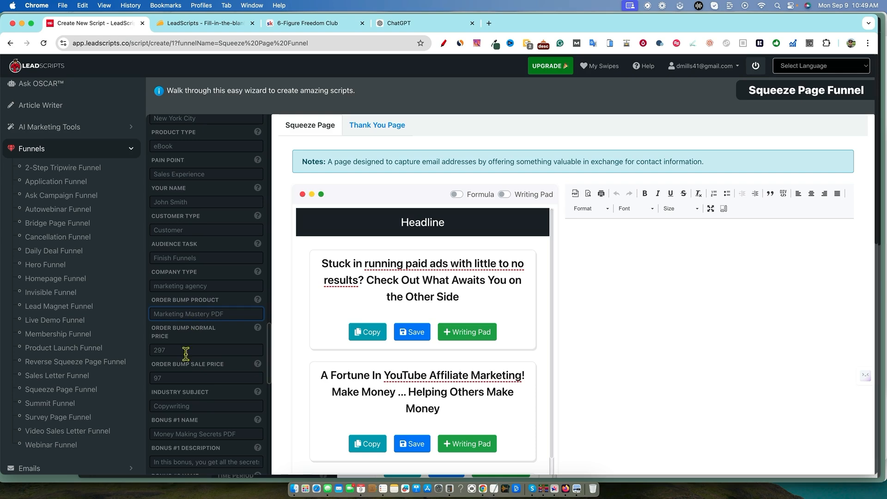
{"action": "scroll", "coordinate": [213, 294], "scroll_direction": "up", "scroll_amount": 5}
{"action": "scroll", "coordinate": [213, 294], "scroll_direction": "up", "scroll_amount": 10}
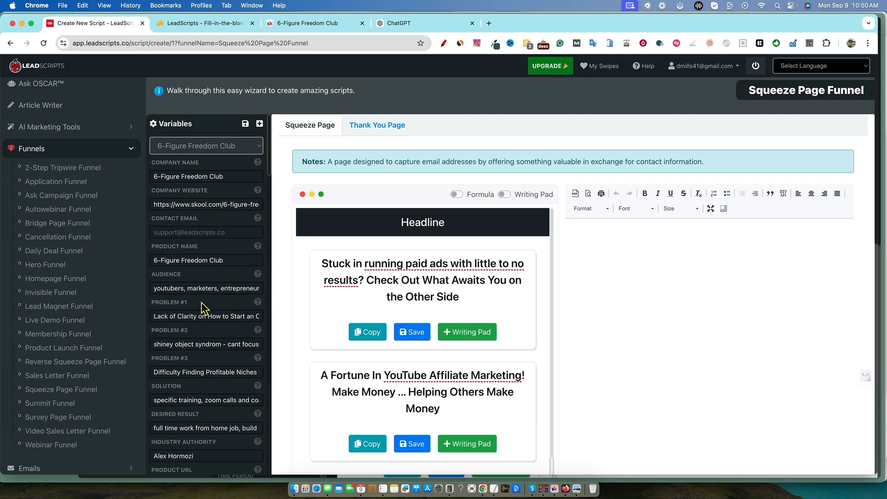
{"action": "scroll", "coordinate": [204, 308], "scroll_direction": "down", "scroll_amount": 4}
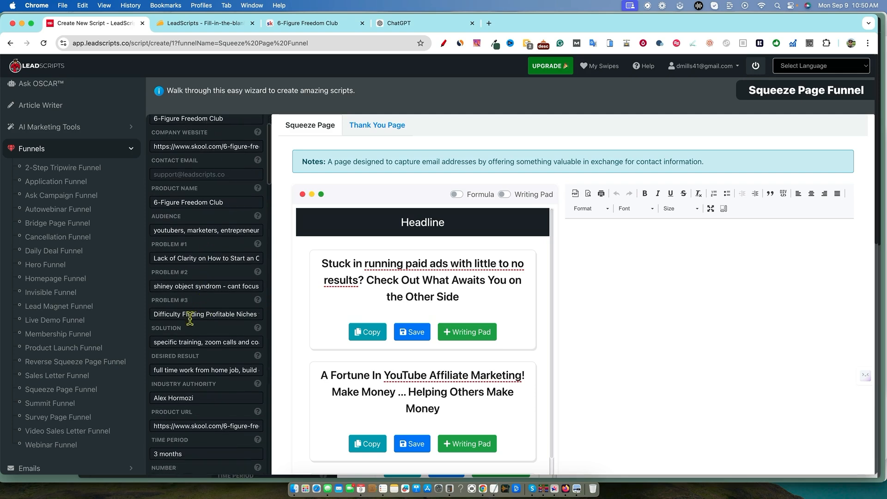
{"action": "scroll", "coordinate": [227, 379], "scroll_direction": "down", "scroll_amount": 2}
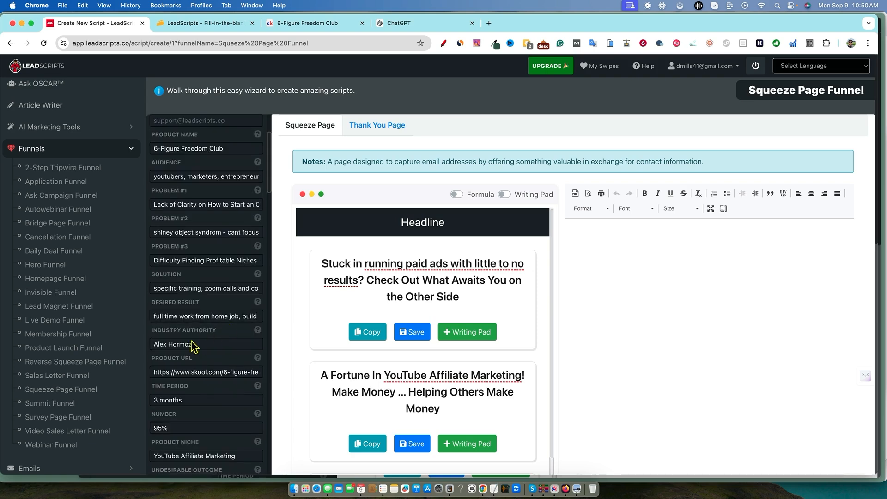
{"action": "scroll", "coordinate": [377, 363], "scroll_direction": "down", "scroll_amount": 1}
{"action": "scroll", "coordinate": [535, 340], "scroll_direction": "up", "scroll_amount": 1}
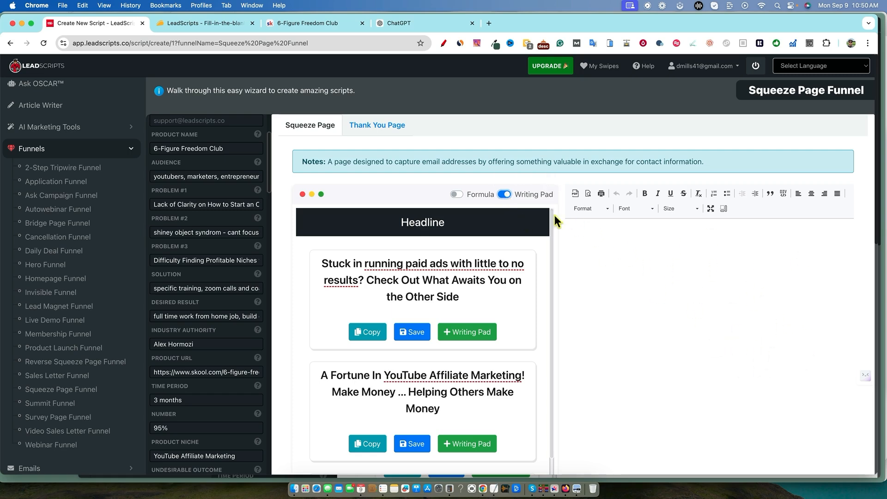
Turn off the Writing Pad option and browse the squeeze page headlines generated for the 6-Figure Freedom Club
{"action": "left_click", "coordinate": [506, 195]}
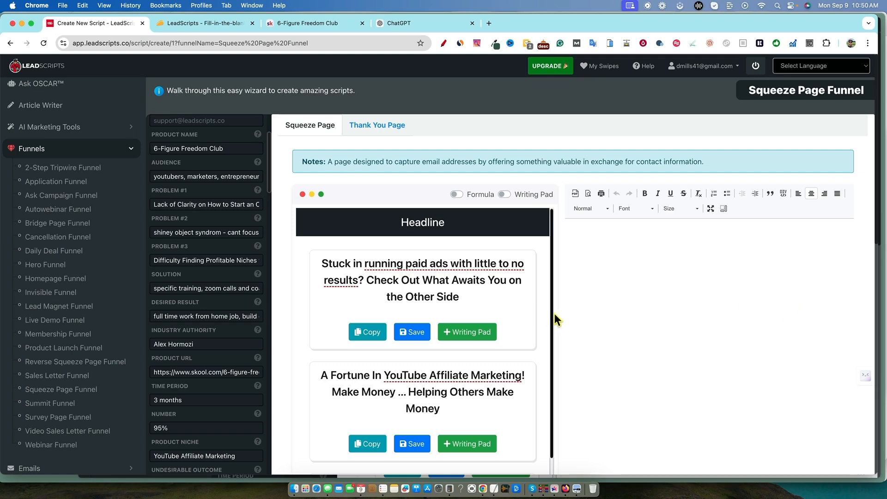
{"action": "scroll", "coordinate": [548, 314], "scroll_direction": "down", "scroll_amount": 1}
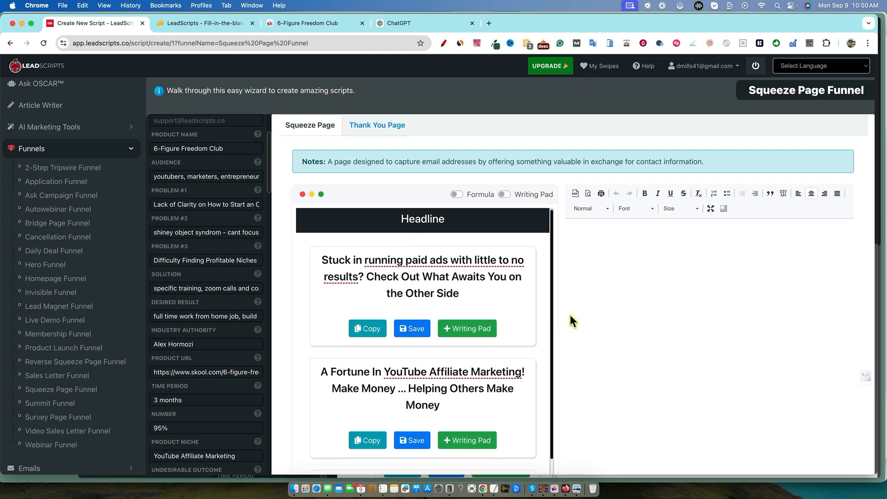
{"action": "scroll", "coordinate": [561, 370], "scroll_direction": "down", "scroll_amount": 10}
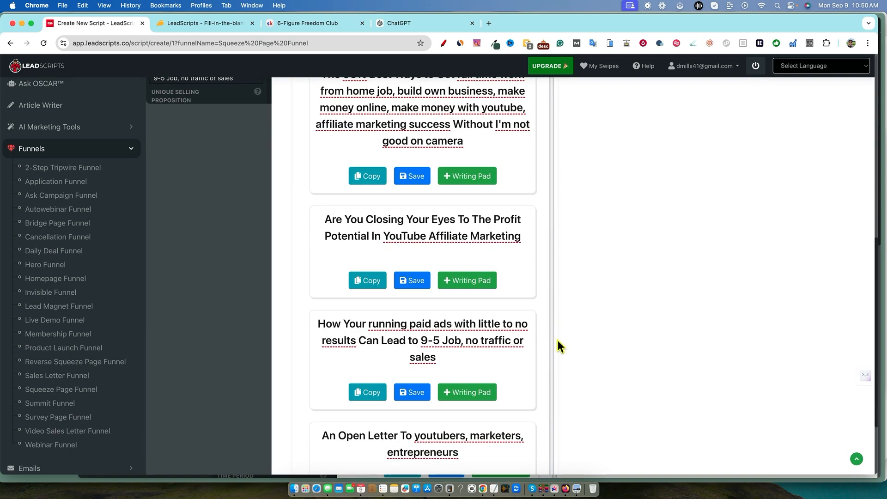
{"action": "scroll", "coordinate": [591, 338], "scroll_direction": "up", "scroll_amount": 10}
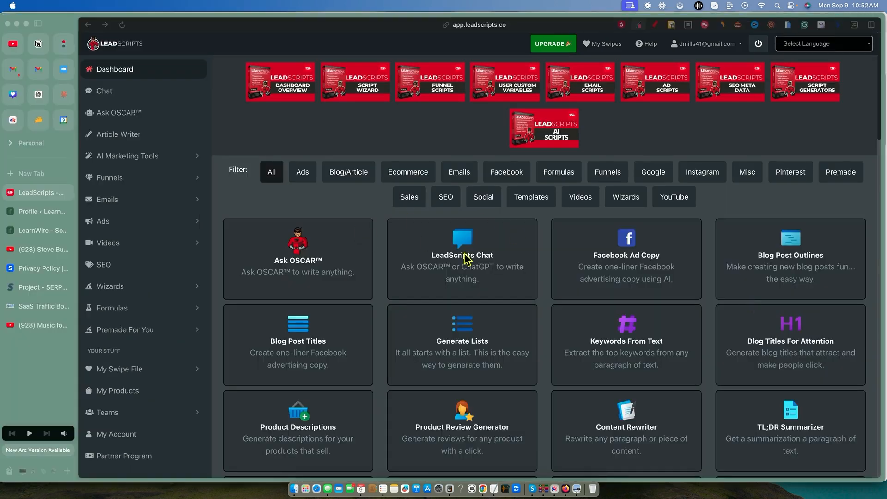
In the Arc browser, hide the sidebar and open LeadScripts' Squeeze Page Funnel script
{"action": "left_click", "coordinate": [38, 24]}
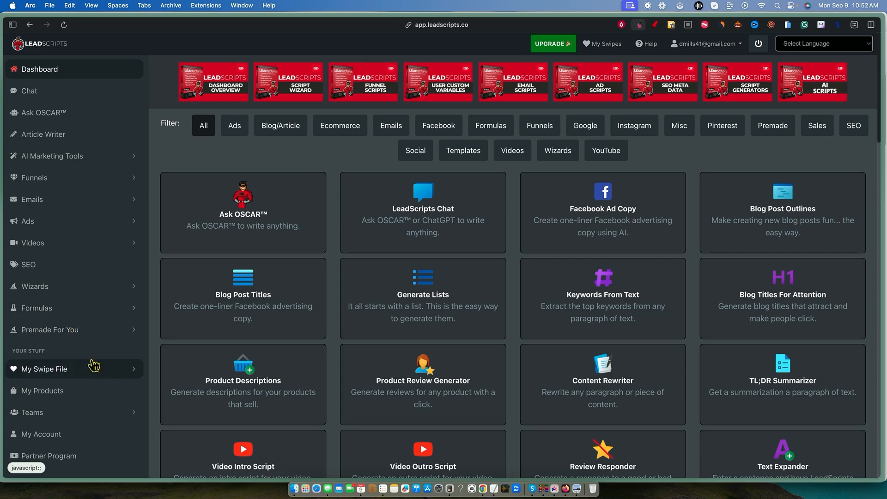
{"action": "left_click", "coordinate": [99, 184]}
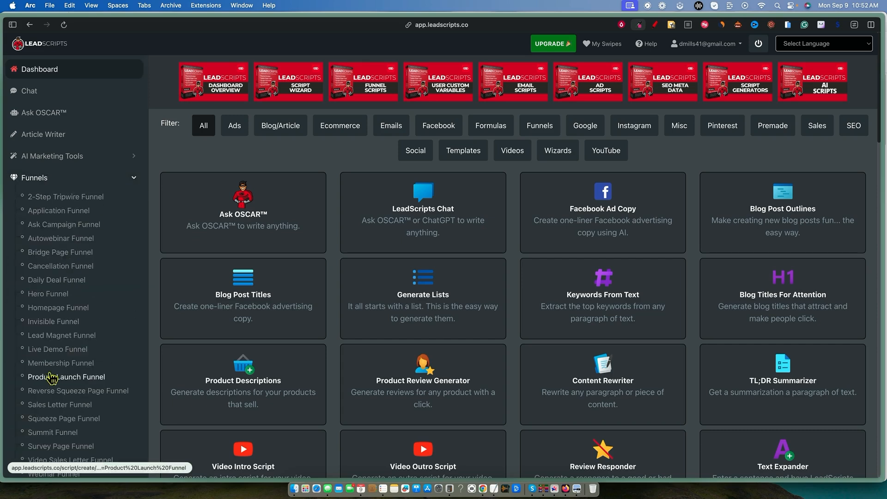
{"action": "scroll", "coordinate": [51, 397], "scroll_direction": "down", "scroll_amount": 7}
{"action": "scroll", "coordinate": [54, 140], "scroll_direction": "up", "scroll_amount": 7}
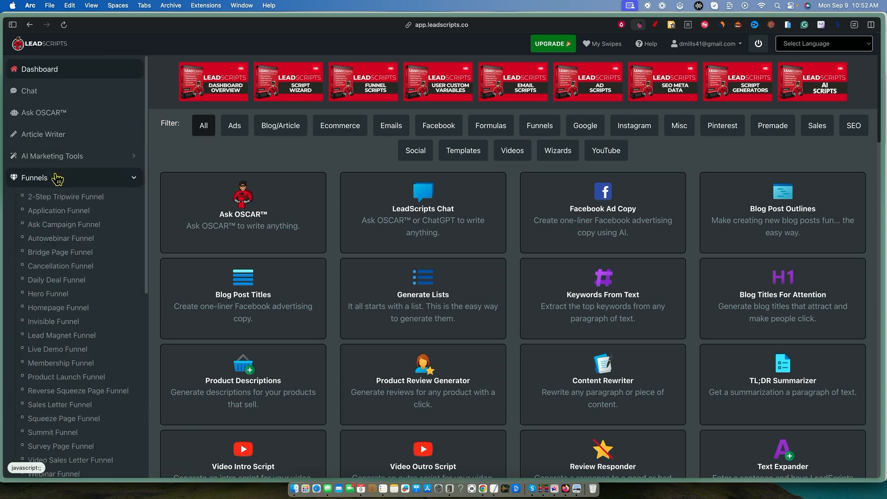
{"action": "left_click", "coordinate": [57, 418]}
Load the LearnWire product into the squeeze page variables and browse its generated headlines
{"action": "left_click", "coordinate": [245, 124]}
{"action": "left_click", "coordinate": [200, 137]}
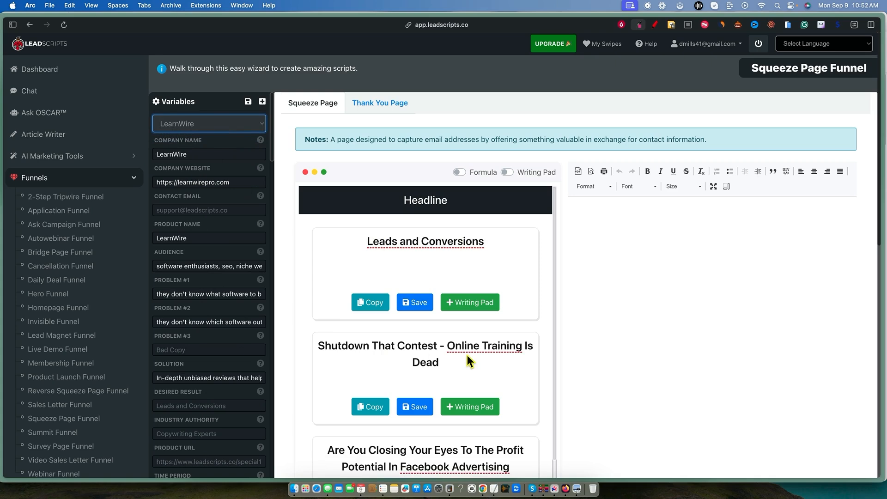
{"action": "scroll", "coordinate": [470, 382], "scroll_direction": "down", "scroll_amount": 8}
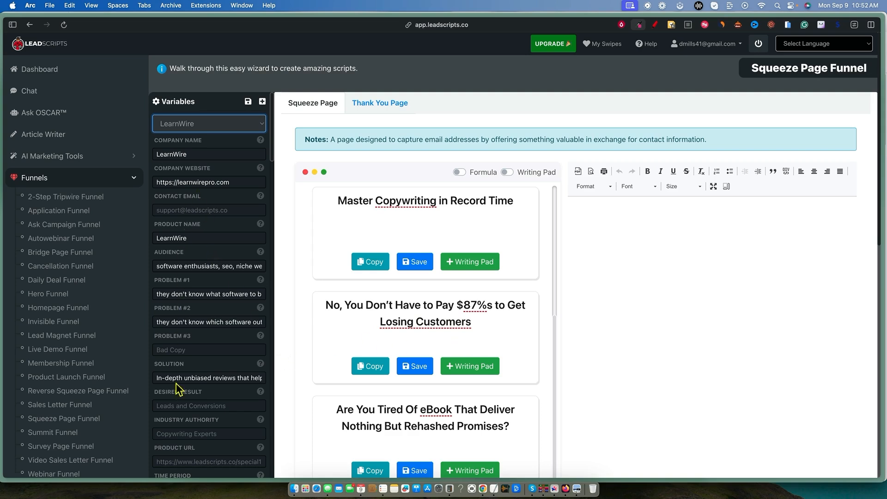
Switch the squeeze page variables to the 6-Figure Freedom Club product and inspect the headline beginning "No, You Don't Have to Pay"
{"action": "left_click", "coordinate": [244, 124]}
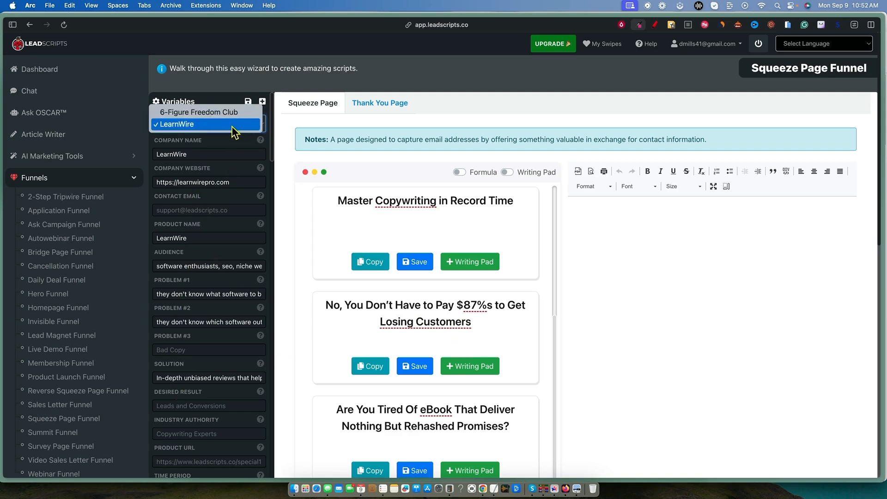
{"action": "left_click", "coordinate": [209, 113]}
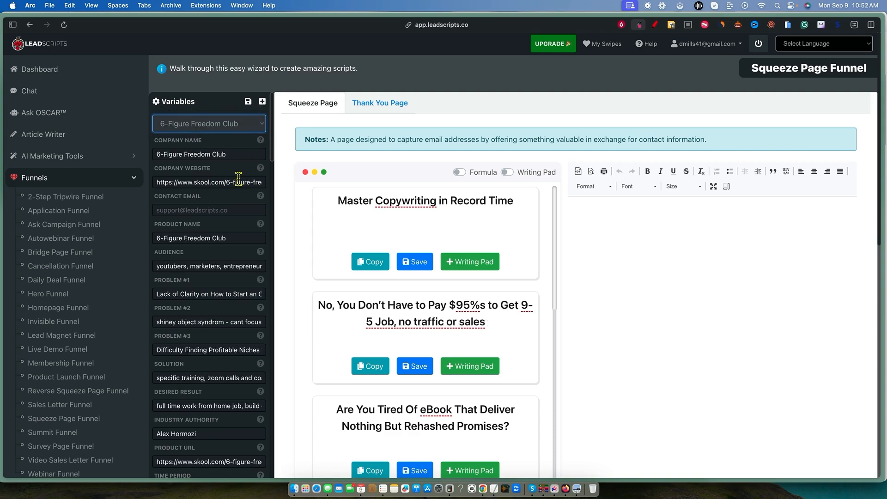
{"action": "left_click_drag", "start_coordinate": [319, 306], "coordinate": [528, 304]}
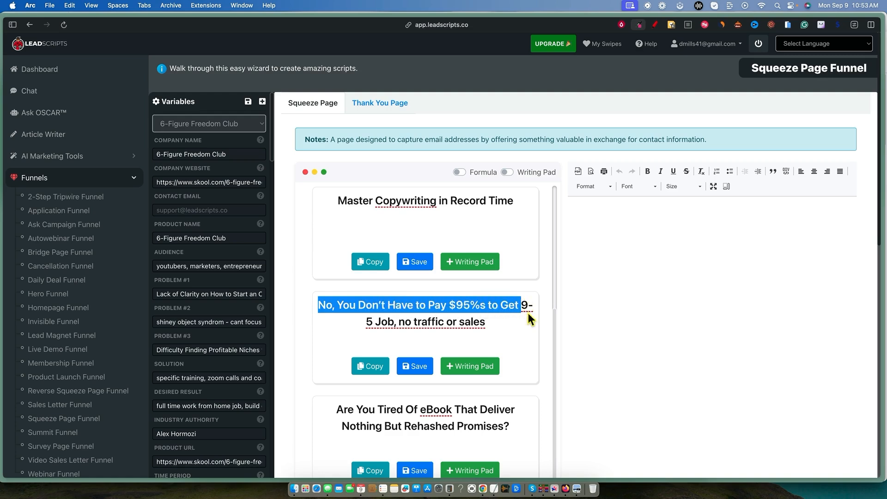
{"action": "left_click", "coordinate": [500, 326]}
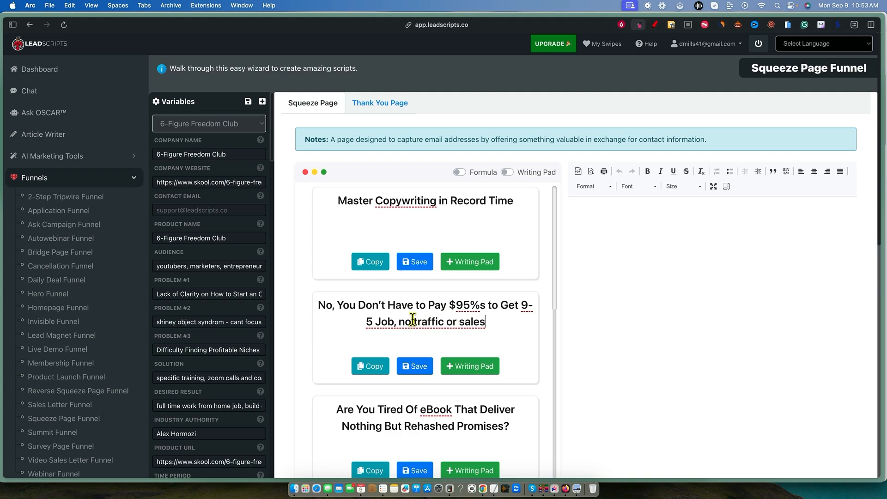
Show the squeeze page headlines as formulas to examine their variable placeholders, and return to the filled-in text
{"action": "left_click", "coordinate": [462, 173]}
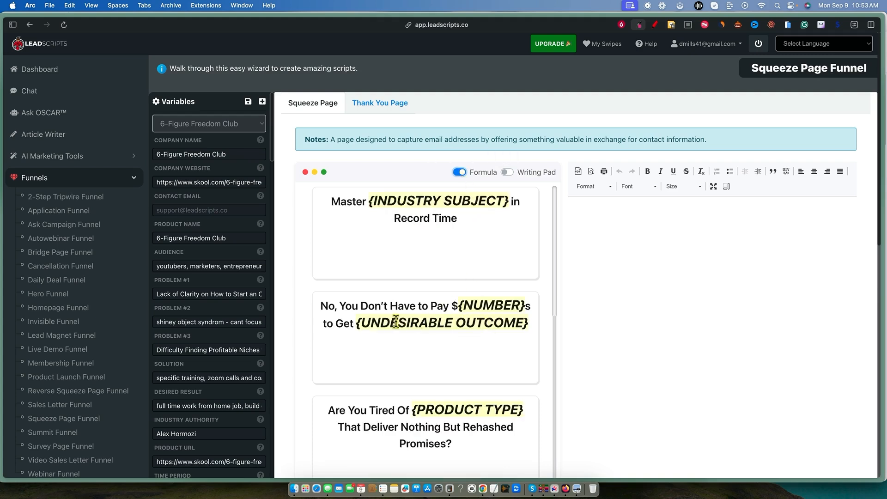
{"action": "scroll", "coordinate": [470, 305], "scroll_direction": "up", "scroll_amount": 10}
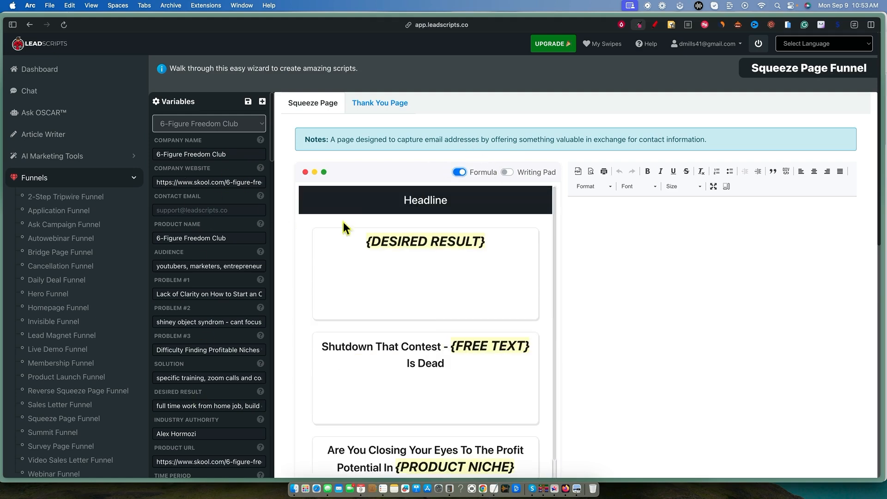
{"action": "left_click", "coordinate": [459, 171]}
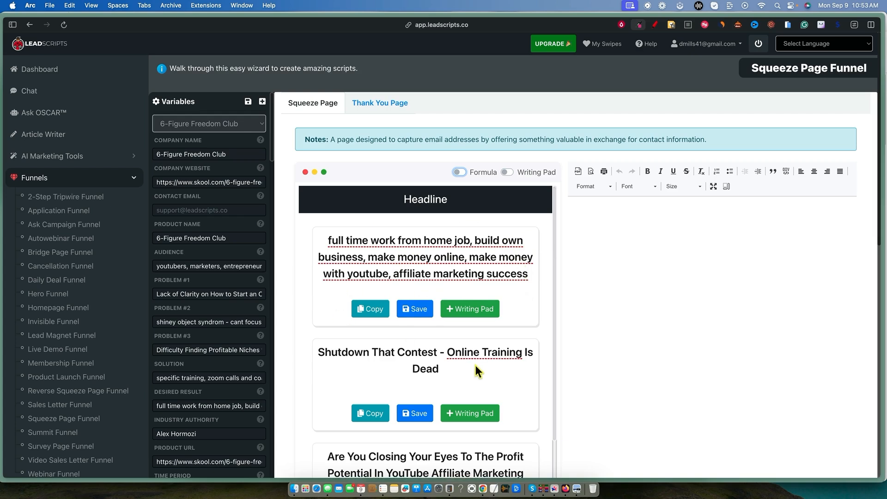
Add the headline "Are You Closing Your Eyes To The Profit Potential In YouTube Affiliate Marketing" to the writing pad
{"action": "scroll", "coordinate": [485, 365], "scroll_direction": "down", "scroll_amount": 3}
{"action": "scroll", "coordinate": [495, 362], "scroll_direction": "down", "scroll_amount": 1}
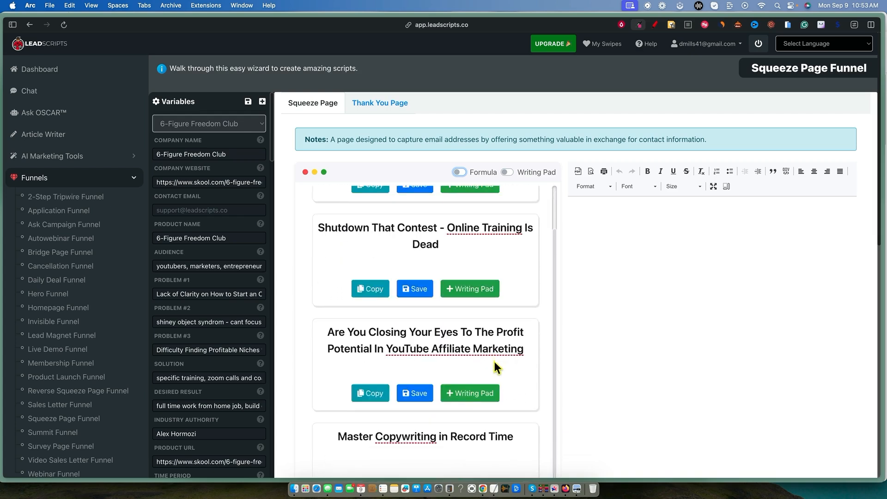
{"action": "scroll", "coordinate": [458, 340], "scroll_direction": "down", "scroll_amount": 1}
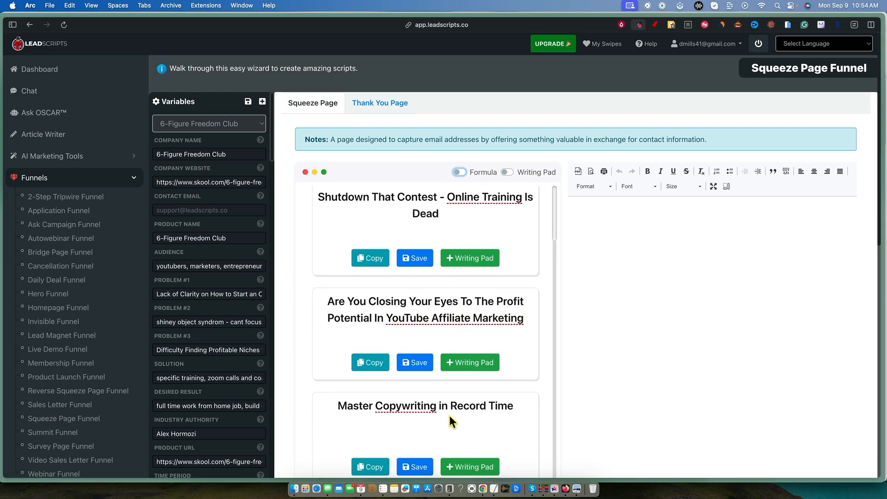
{"action": "scroll", "coordinate": [499, 401], "scroll_direction": "down", "scroll_amount": 1}
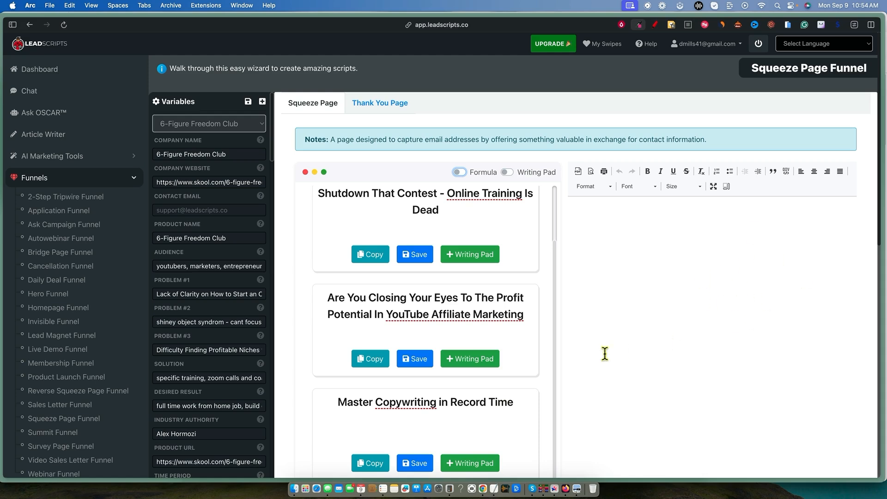
{"action": "left_click", "coordinate": [481, 362]}
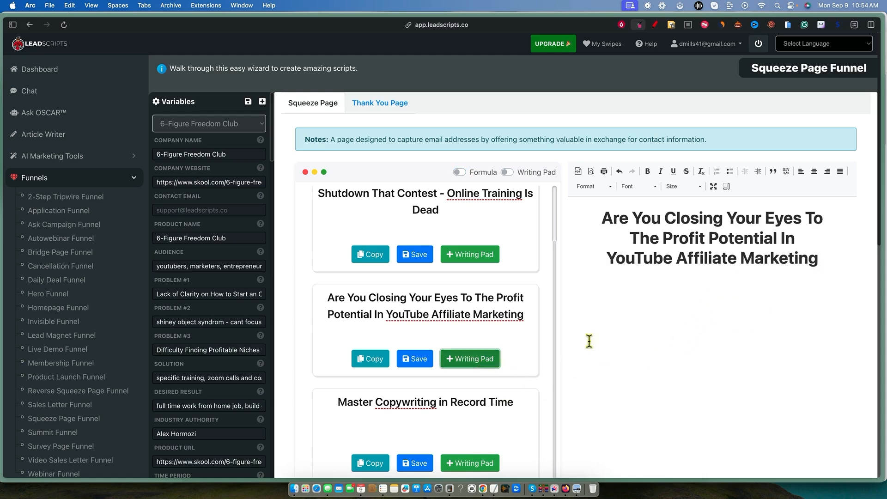
Browse the remaining headlines and subheadlines, and add the "How To full time work from home job" subheadline ending "Like Alex Hormozi" to the writing pad
{"action": "scroll", "coordinate": [493, 372], "scroll_direction": "down", "scroll_amount": 5}
{"action": "scroll", "coordinate": [487, 375], "scroll_direction": "down", "scroll_amount": 5}
{"action": "scroll", "coordinate": [481, 375], "scroll_direction": "up", "scroll_amount": 5}
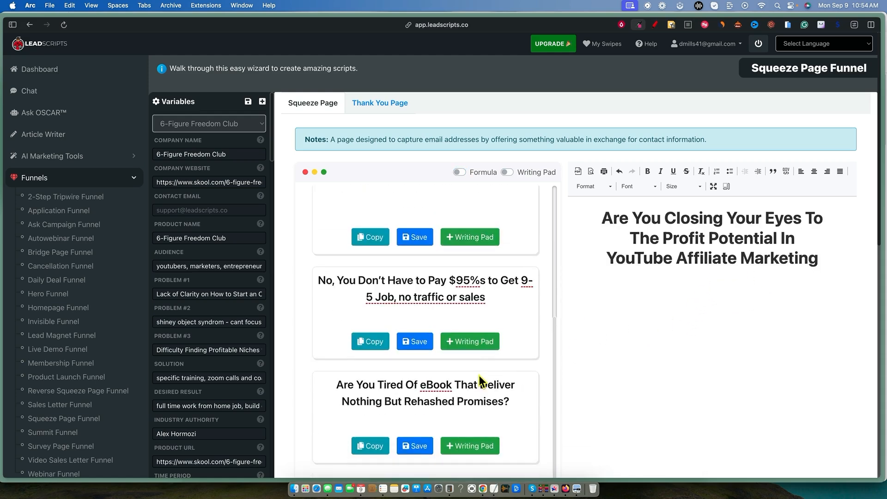
{"action": "scroll", "coordinate": [482, 375], "scroll_direction": "down", "scroll_amount": 5}
{"action": "scroll", "coordinate": [555, 249], "scroll_direction": "up", "scroll_amount": 5}
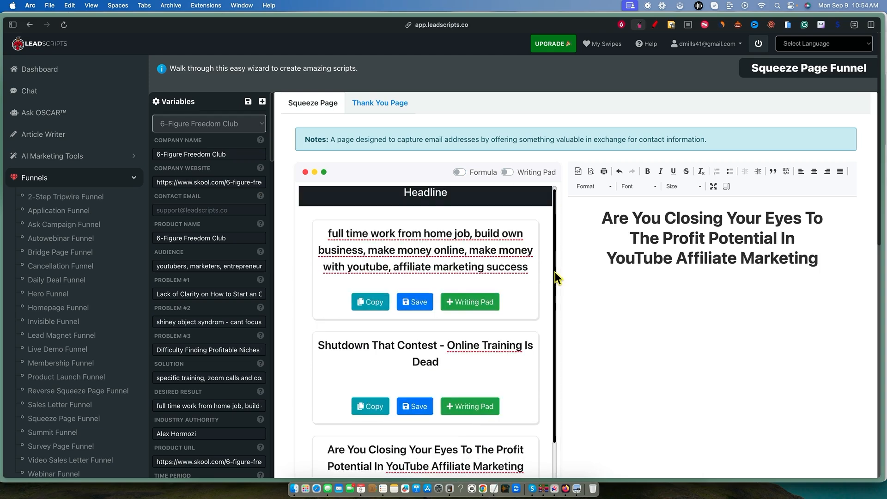
{"action": "scroll", "coordinate": [489, 318], "scroll_direction": "down", "scroll_amount": 15}
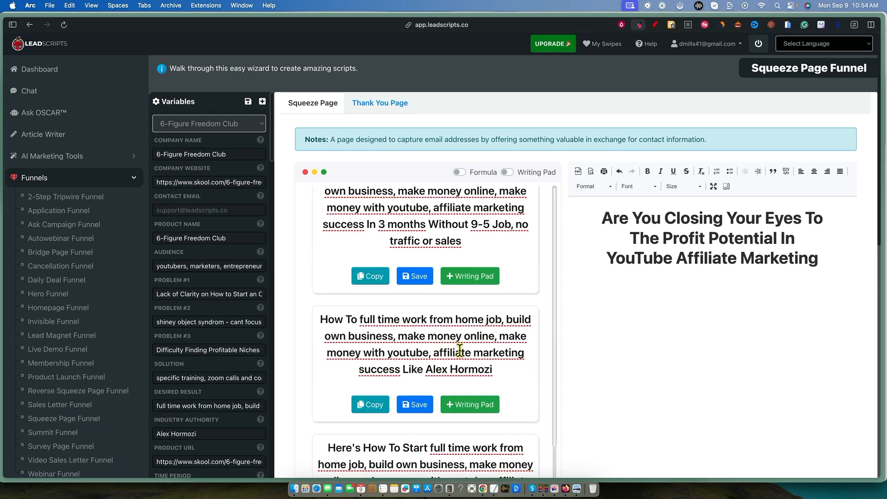
{"action": "scroll", "coordinate": [409, 363], "scroll_direction": "down", "scroll_amount": 1}
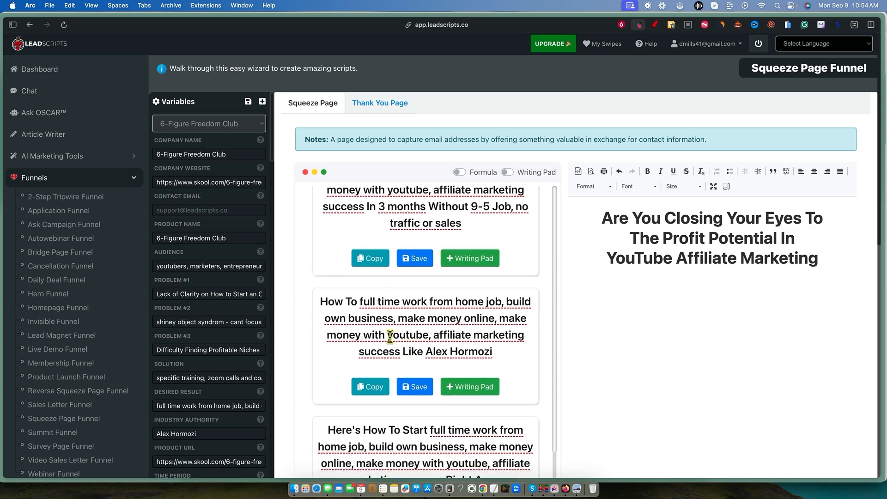
{"action": "scroll", "coordinate": [393, 324], "scroll_direction": "down", "scroll_amount": 1}
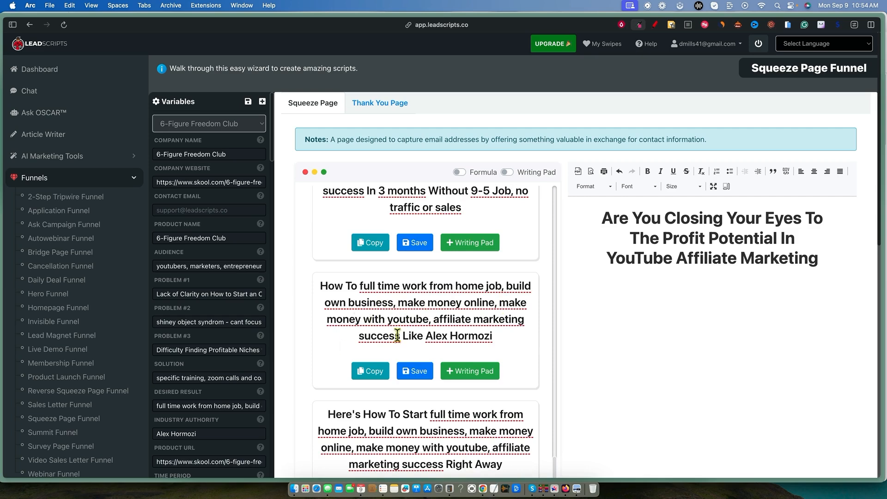
{"action": "scroll", "coordinate": [474, 380], "scroll_direction": "down", "scroll_amount": 1}
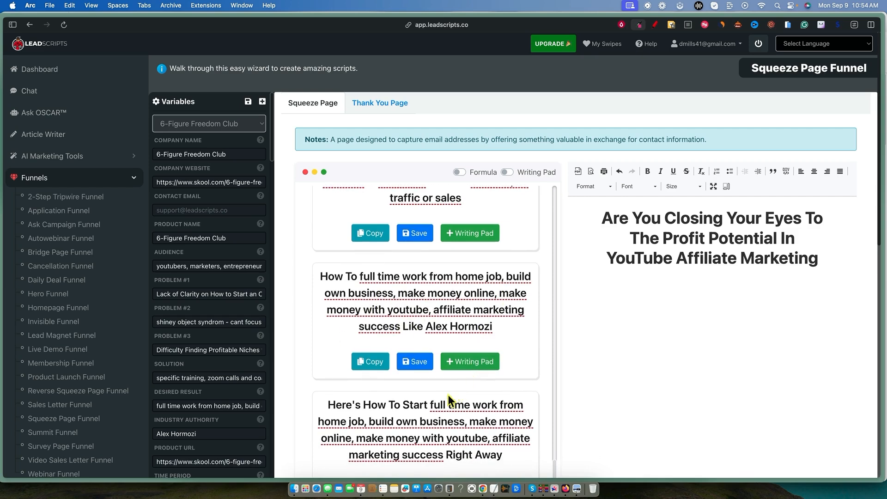
{"action": "scroll", "coordinate": [444, 394], "scroll_direction": "down", "scroll_amount": 3}
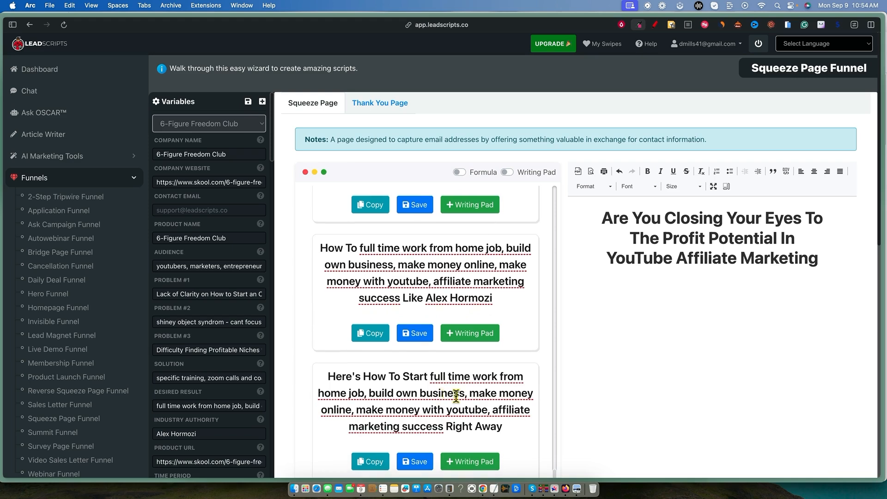
{"action": "scroll", "coordinate": [460, 398], "scroll_direction": "down", "scroll_amount": 1}
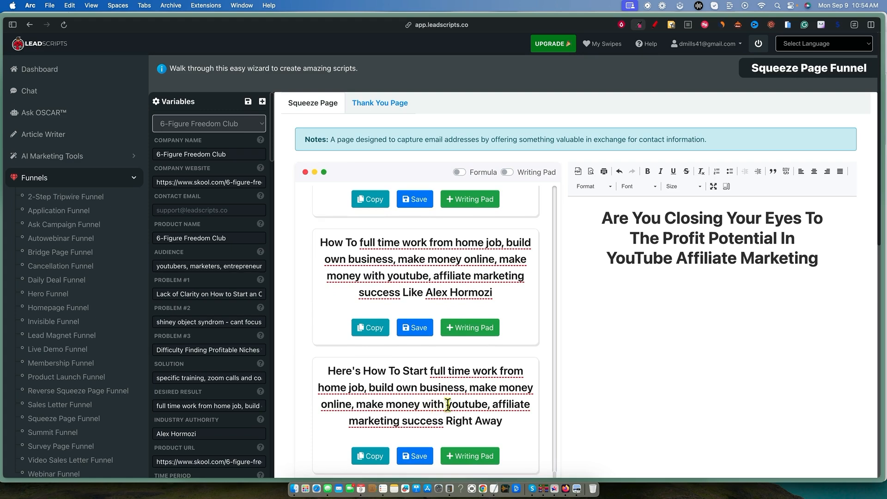
{"action": "scroll", "coordinate": [509, 411], "scroll_direction": "down", "scroll_amount": 2}
{"action": "scroll", "coordinate": [509, 411], "scroll_direction": "down", "scroll_amount": 2}
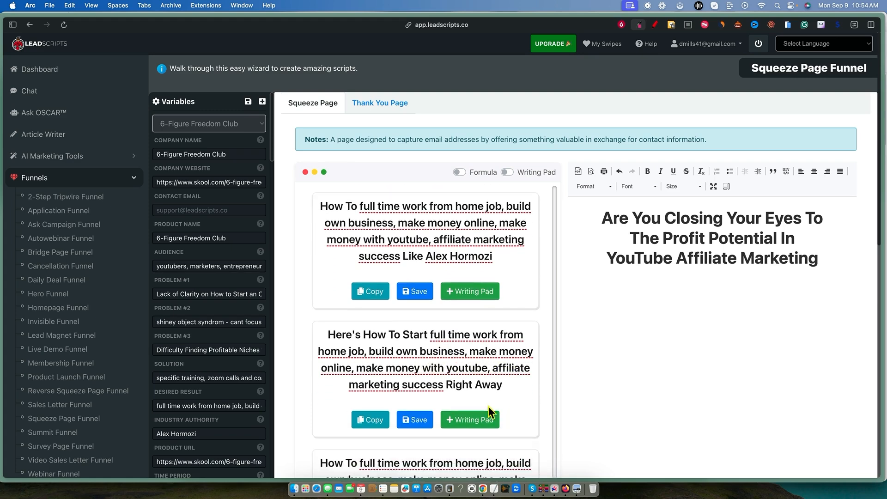
{"action": "left_click", "coordinate": [485, 292]}
Add the "Get Started Now" option from the Button section to the writing pad
{"action": "scroll", "coordinate": [429, 384], "scroll_direction": "down", "scroll_amount": 5}
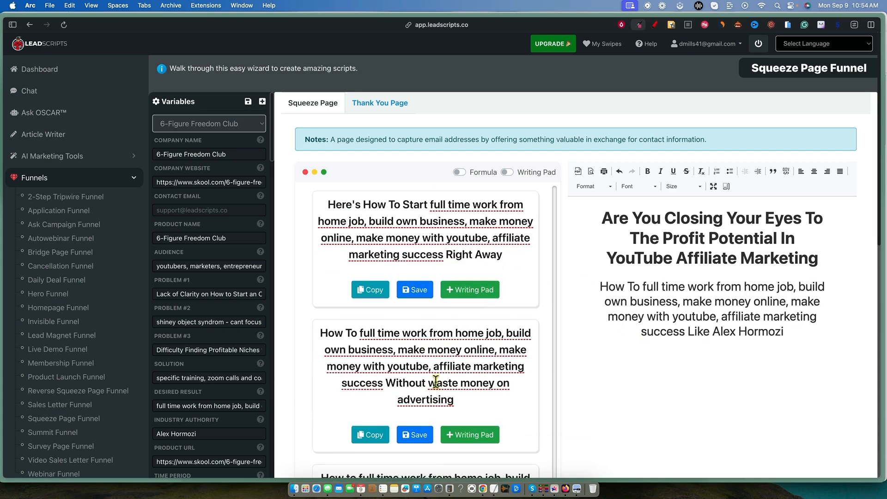
{"action": "scroll", "coordinate": [449, 381], "scroll_direction": "down", "scroll_amount": 6}
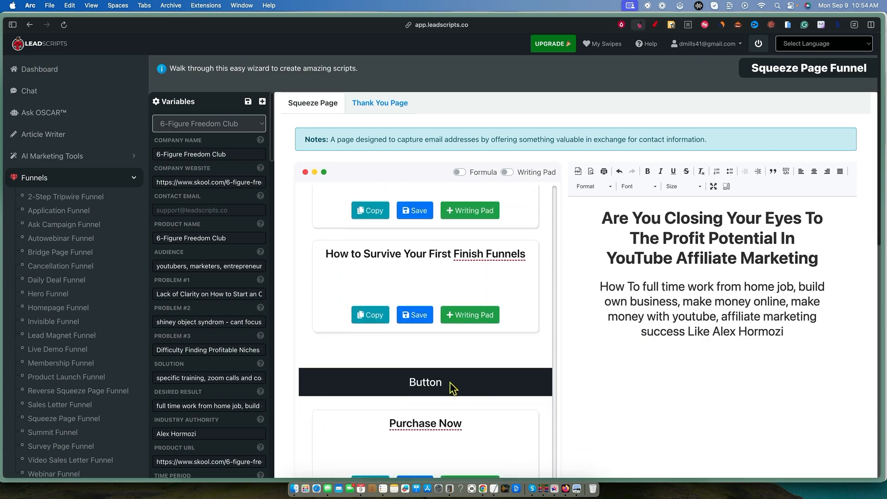
{"action": "scroll", "coordinate": [450, 383], "scroll_direction": "down", "scroll_amount": 4}
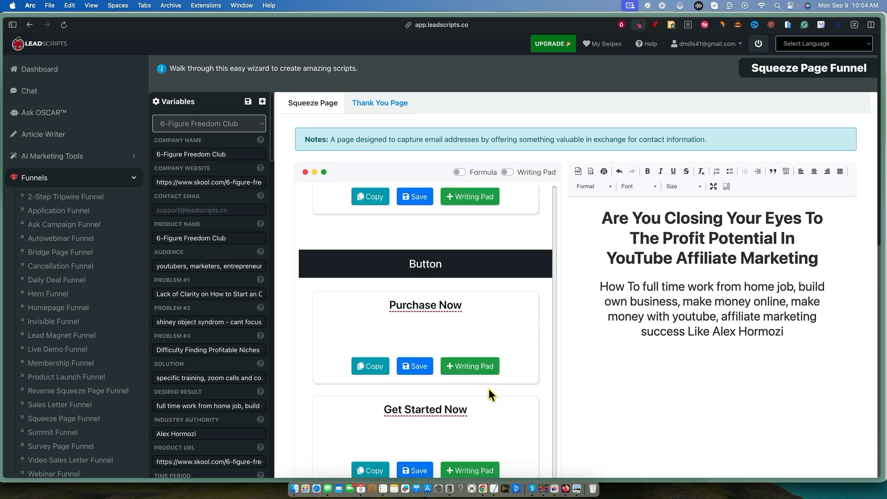
{"action": "scroll", "coordinate": [476, 386], "scroll_direction": "down", "scroll_amount": 5}
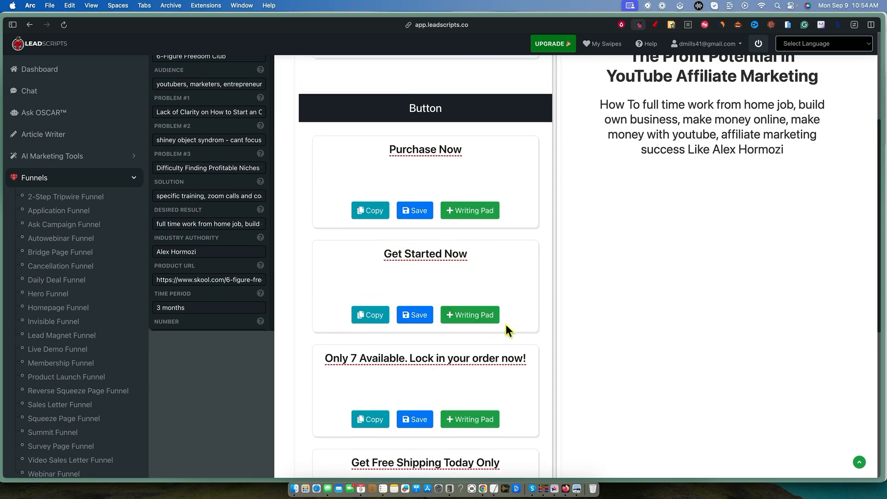
{"action": "left_click", "coordinate": [476, 319]}
{"action": "scroll", "coordinate": [701, 309], "scroll_direction": "up", "scroll_amount": 6}
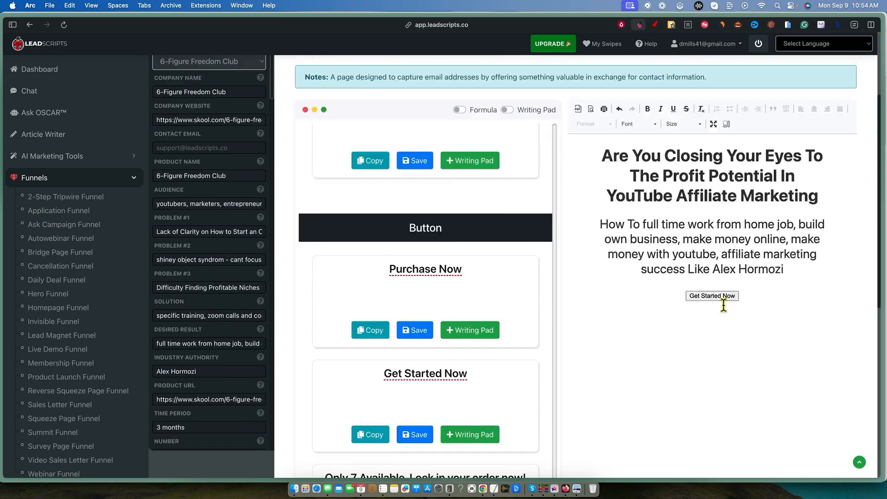
Insert the filler line "alskdjf;alksdjf" between the subheadline and the Get Started Now button in the writing pad
{"action": "left_click", "coordinate": [749, 303]}
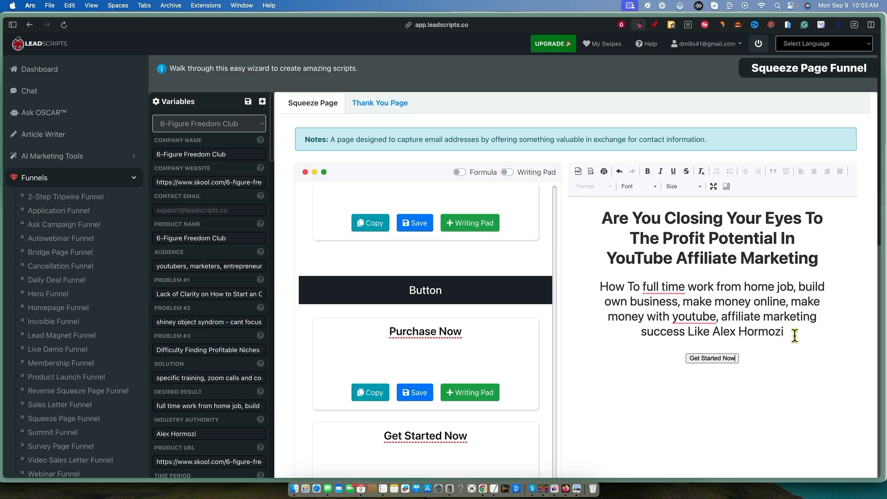
{"action": "key", "text": "Return"}
{"action": "type", "text": "alskdjf;alksdjf"}
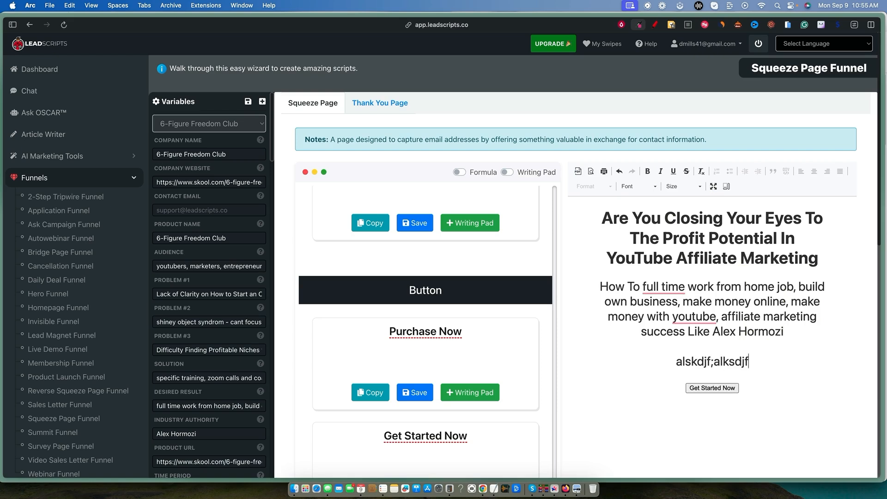
Edit the subheadline's opening in the writing pad to read "How To Create a full-time, work from home job"
{"action": "left_click", "coordinate": [658, 289]}
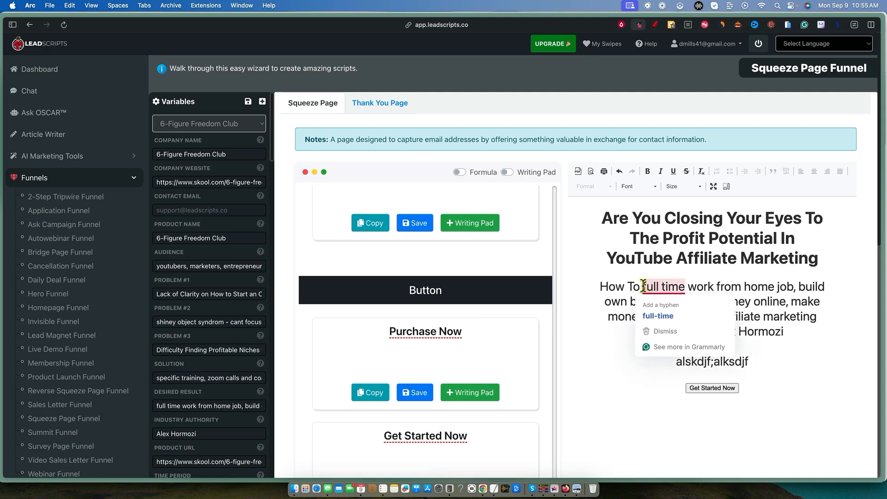
{"action": "type", "text": "Create a"}
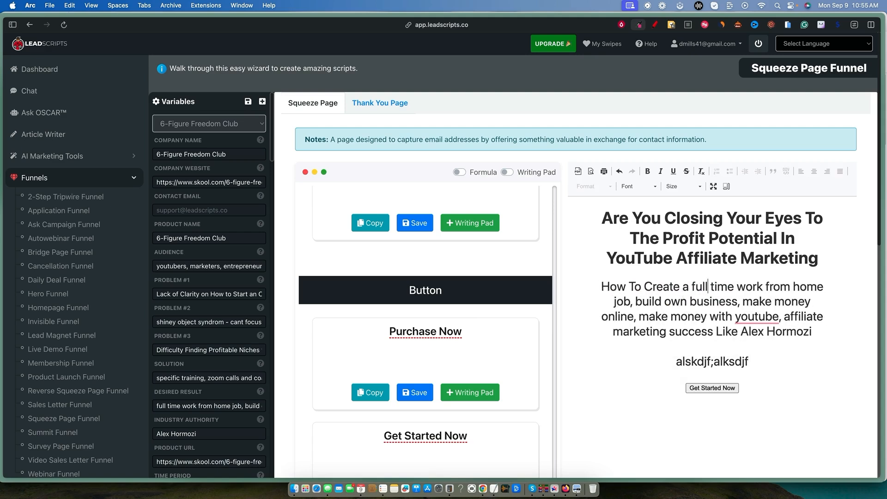
{"action": "key", "text": "BackSpace"}
{"action": "type", "text": "-"}
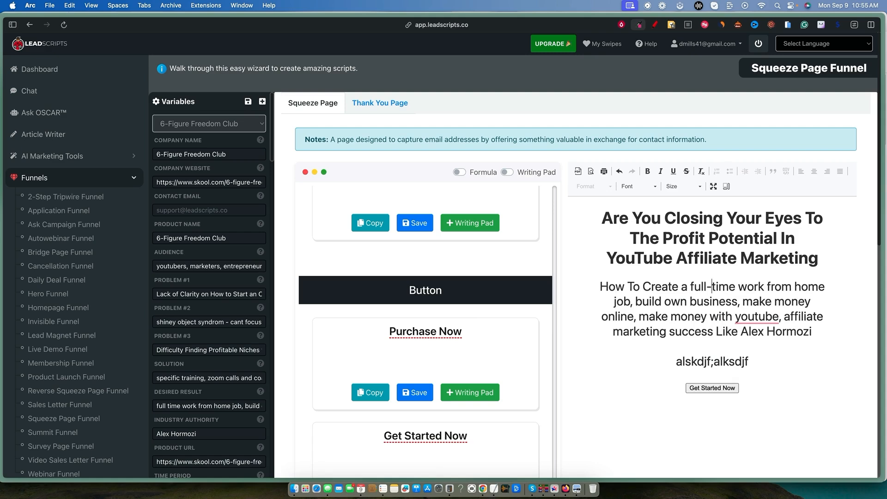
{"action": "left_click", "coordinate": [736, 291]}
{"action": "type", "text": ","}
{"action": "right_click", "coordinate": [675, 301]}
{"action": "key", "text": "Escape"}
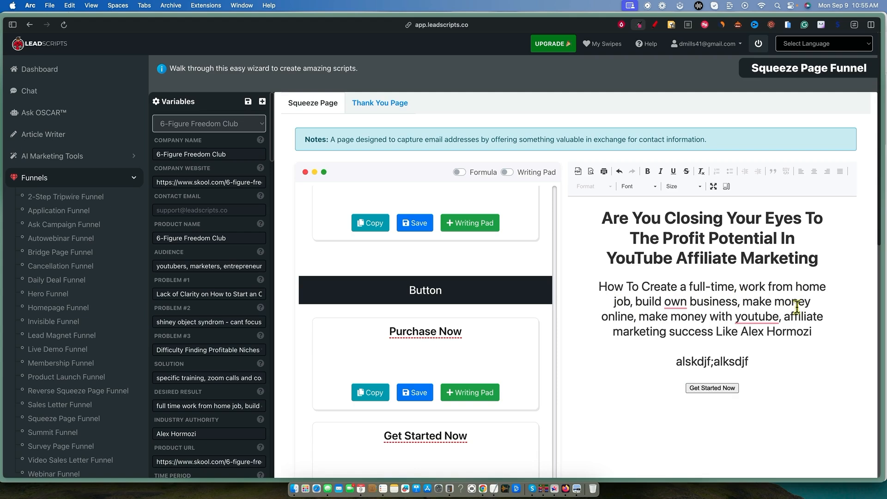
Remove "make money online," from the subheadline and insert "and HAVE" before "affiliate marketing success"
{"action": "right_click", "coordinate": [740, 319]}
{"action": "key", "text": "Escape"}
{"action": "left_click_drag", "start_coordinate": [638, 319], "coordinate": [741, 303]}
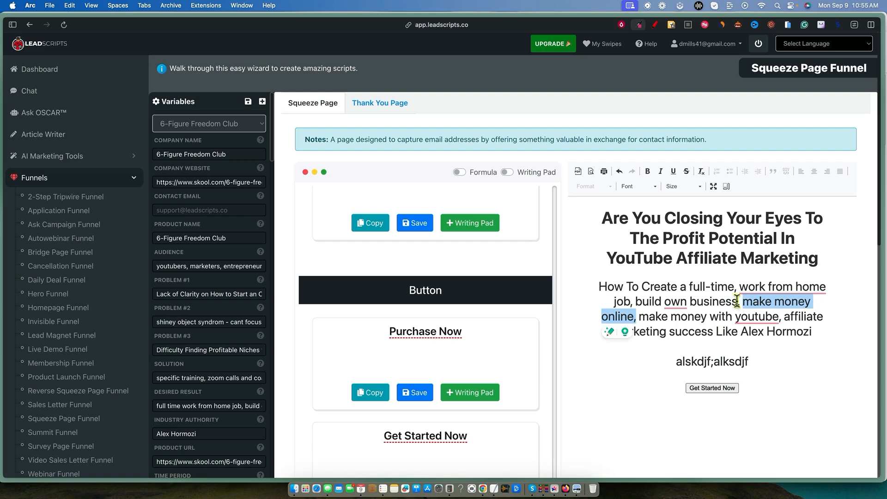
{"action": "key", "text": "BackSpace"}
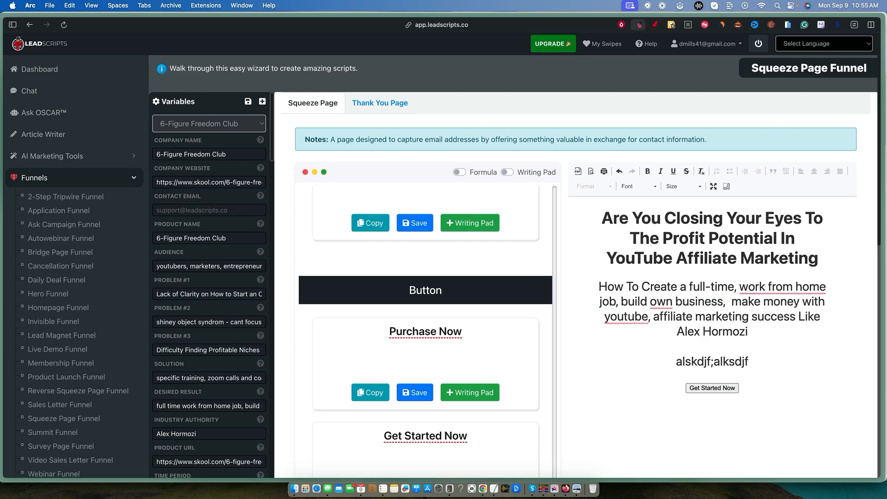
{"action": "key", "text": "BackSpace"}
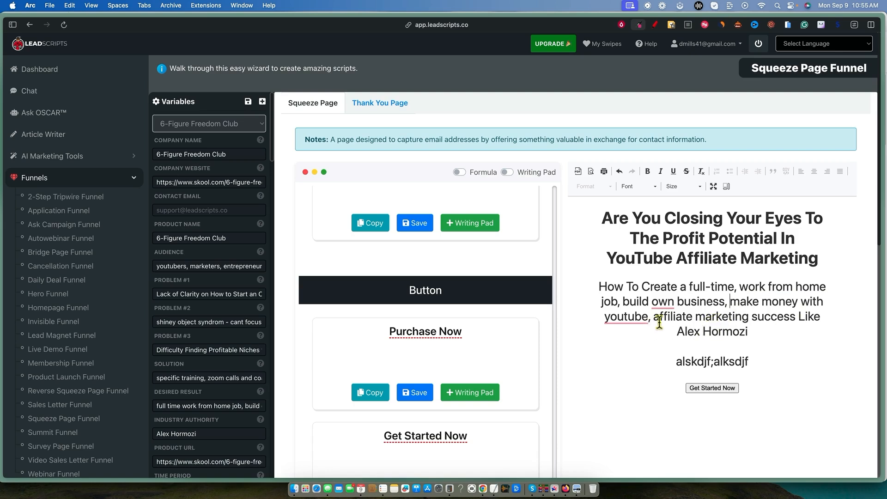
{"action": "type", "text": "and HAVE"}
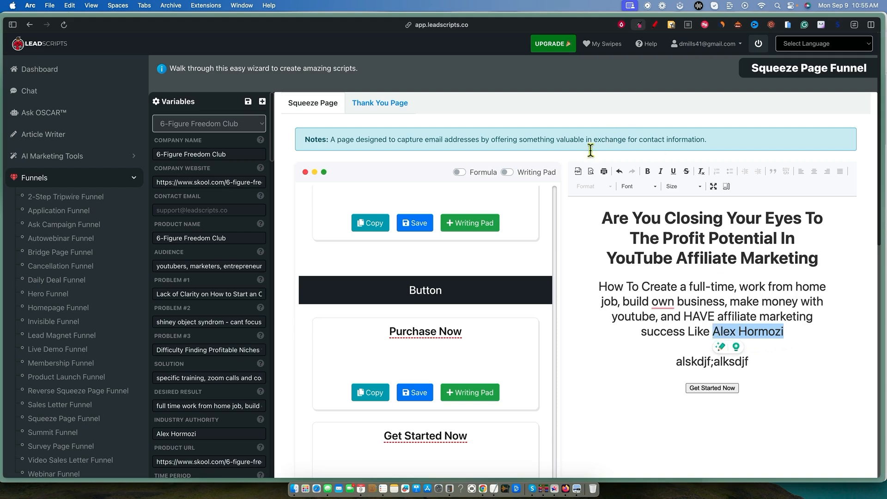
Make "Alex Hormozi" bold in the subheadline and select all the text in the writing pad
{"action": "left_click", "coordinate": [646, 173]}
{"action": "left_click", "coordinate": [803, 362]}
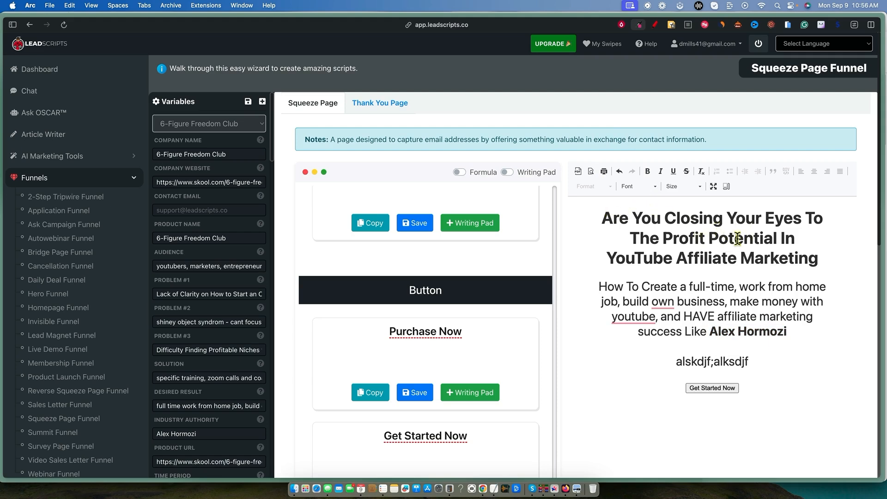
{"action": "left_click_drag", "start_coordinate": [832, 262], "coordinate": [596, 250]}
{"action": "left_click", "coordinate": [747, 372]}
{"action": "key", "text": "super+a"}
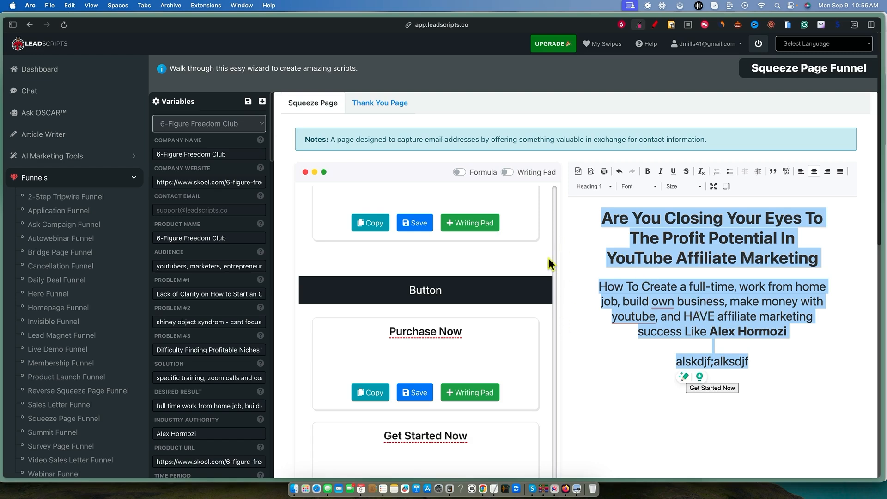
Copy the "Are You Closing Your Eyes To The Profit Potential In YouTube Affiliate Marketing" headline from the Headline list and save it
{"action": "scroll", "coordinate": [485, 390], "scroll_direction": "down", "scroll_amount": 1}
{"action": "scroll", "coordinate": [485, 389], "scroll_direction": "up", "scroll_amount": 10}
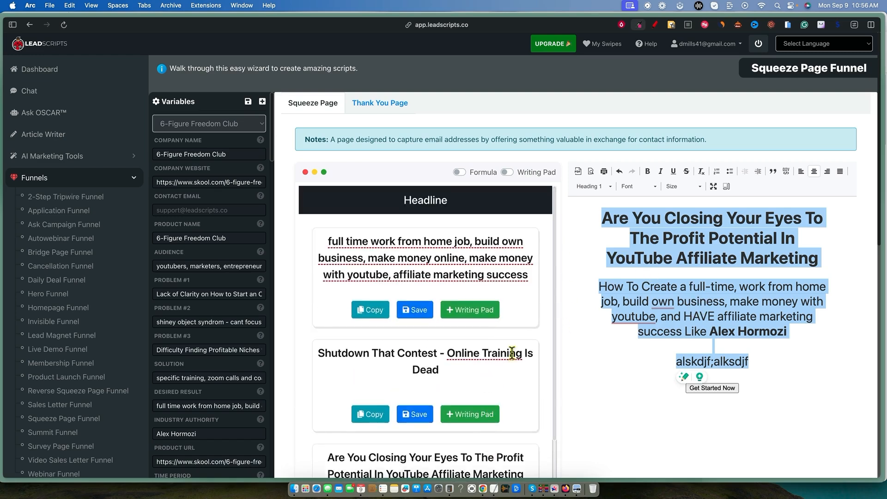
{"action": "scroll", "coordinate": [470, 361], "scroll_direction": "down", "scroll_amount": 3}
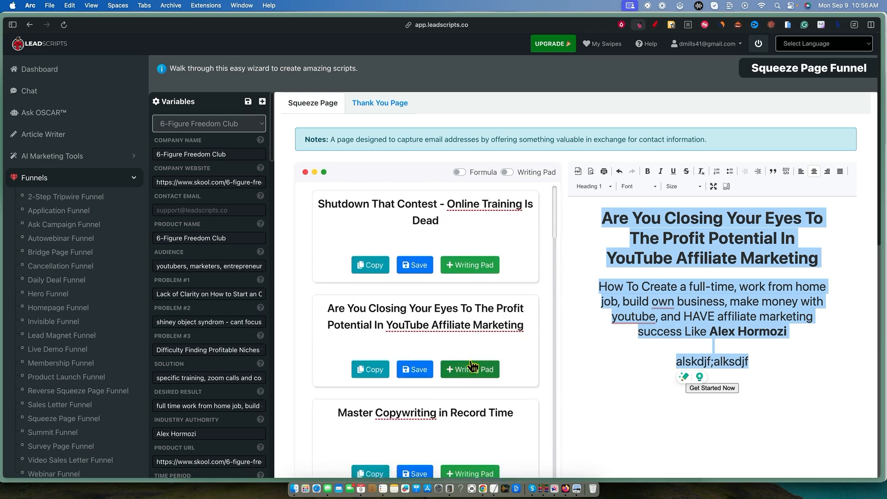
{"action": "scroll", "coordinate": [401, 301], "scroll_direction": "down", "scroll_amount": 1}
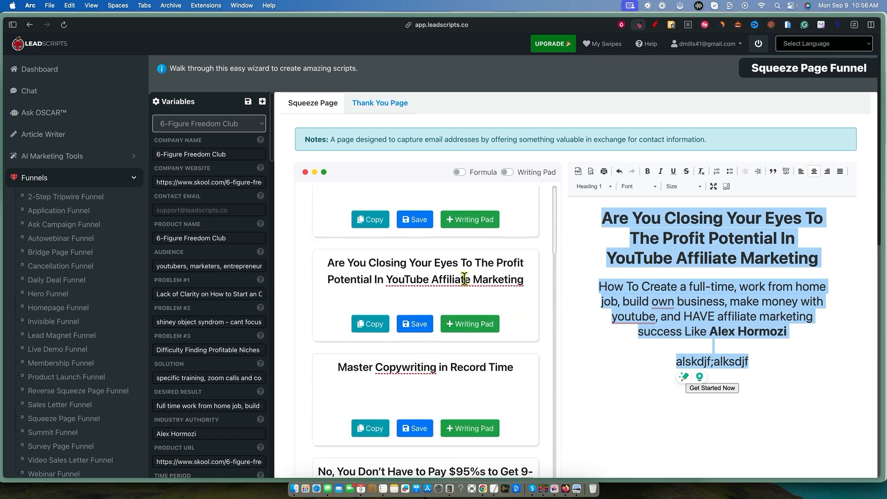
{"action": "left_click", "coordinate": [377, 325]}
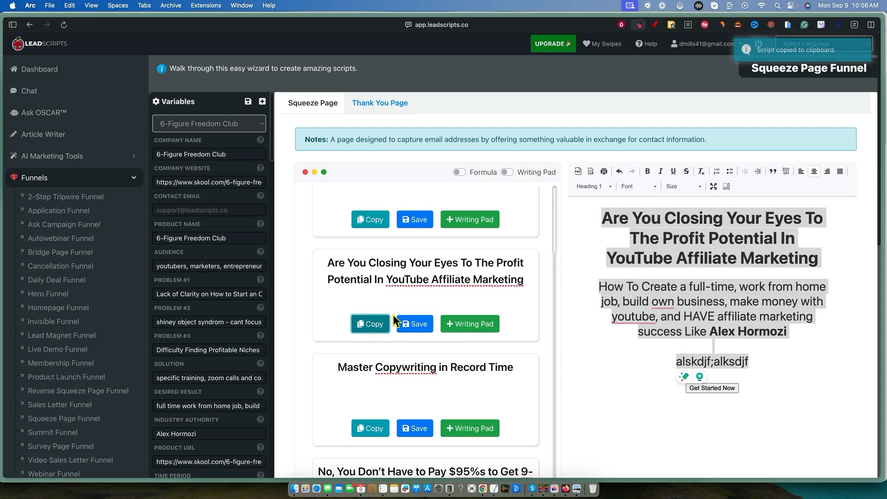
{"action": "left_click", "coordinate": [418, 324]}
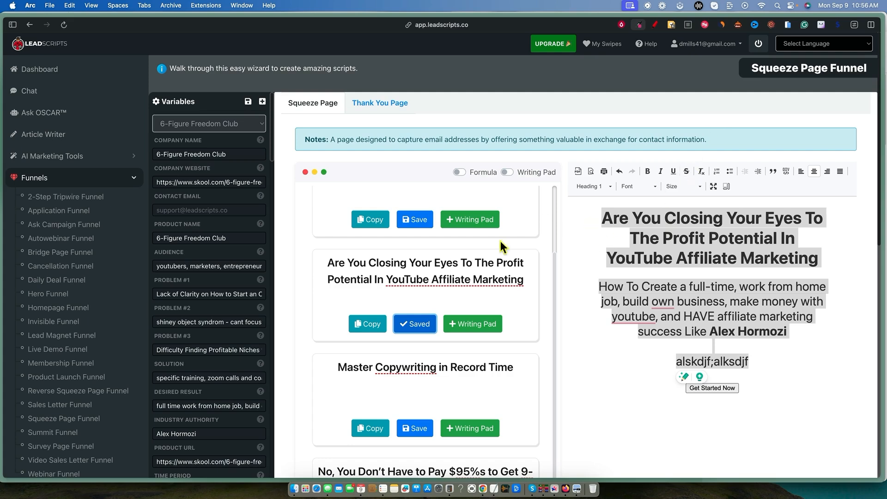
Save the "No, You Don't Have to Pay $95%s to Get 9-5 Job, no traffic or sales" headline to the swipe file
{"action": "left_click", "coordinate": [419, 321]}
{"action": "scroll", "coordinate": [418, 395], "scroll_direction": "down", "scroll_amount": 1}
{"action": "scroll", "coordinate": [420, 396], "scroll_direction": "down", "scroll_amount": 2}
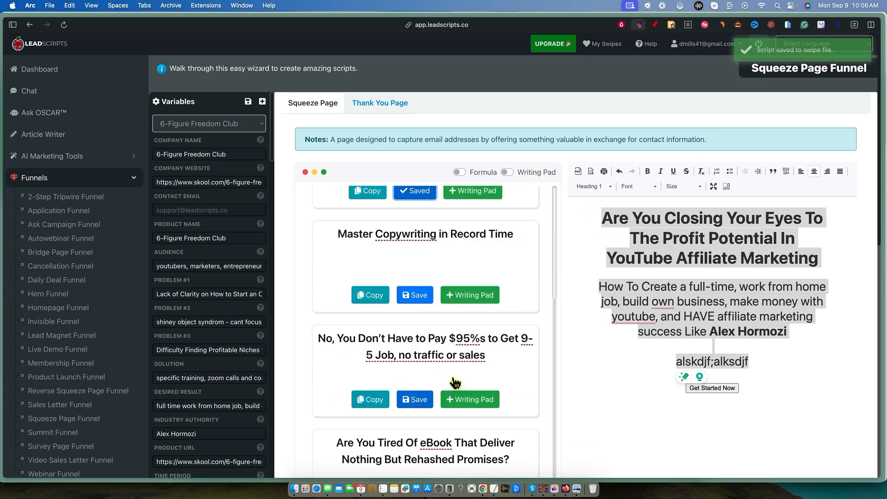
{"action": "left_click", "coordinate": [417, 401]}
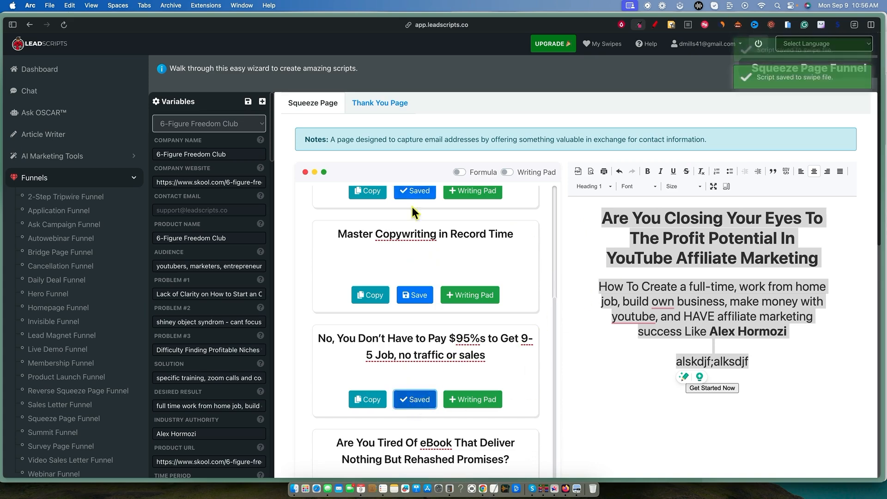
Open the saved Headlines in the swipe file and copy the "No, You Don't Have to Pay" headline
{"action": "scroll", "coordinate": [86, 343], "scroll_direction": "down", "scroll_amount": 5}
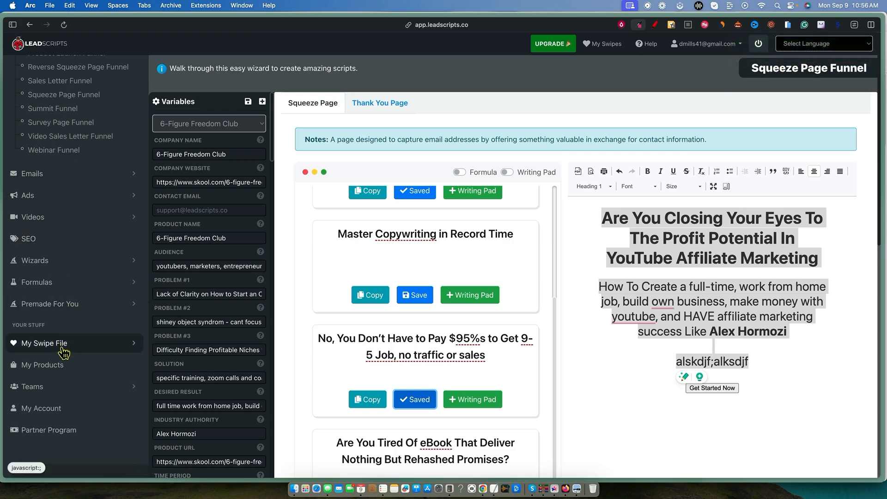
{"action": "left_click", "coordinate": [87, 349]}
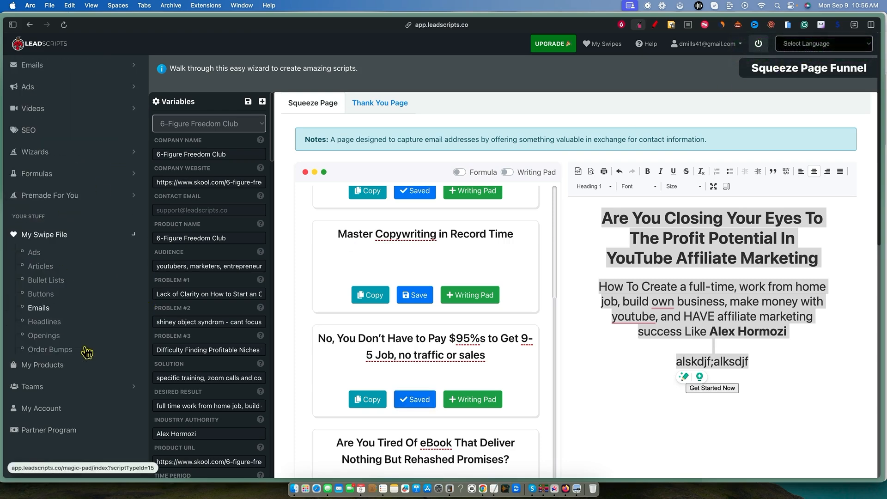
{"action": "left_click", "coordinate": [54, 324]}
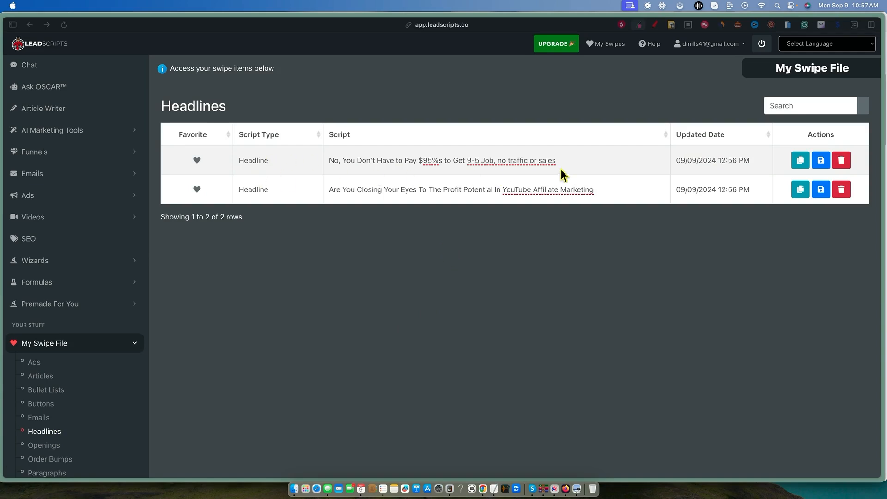
{"action": "left_click", "coordinate": [450, 161]}
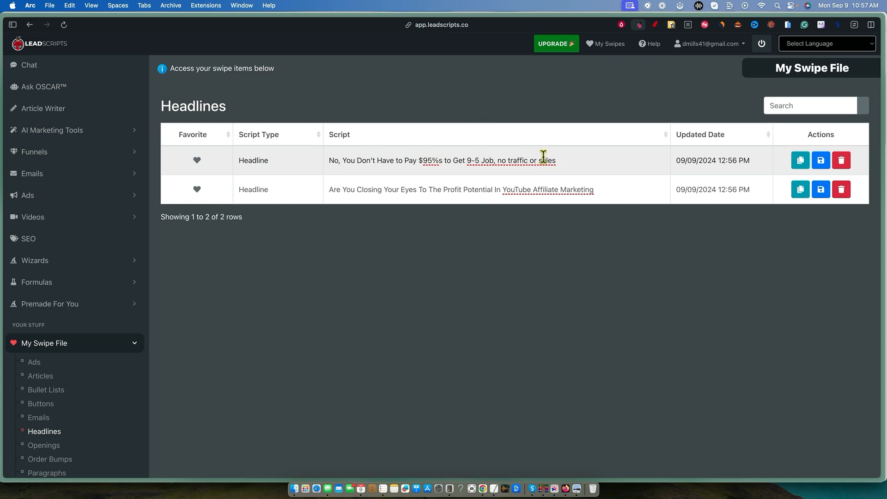
{"action": "left_click_drag", "start_coordinate": [557, 160], "coordinate": [467, 160]}
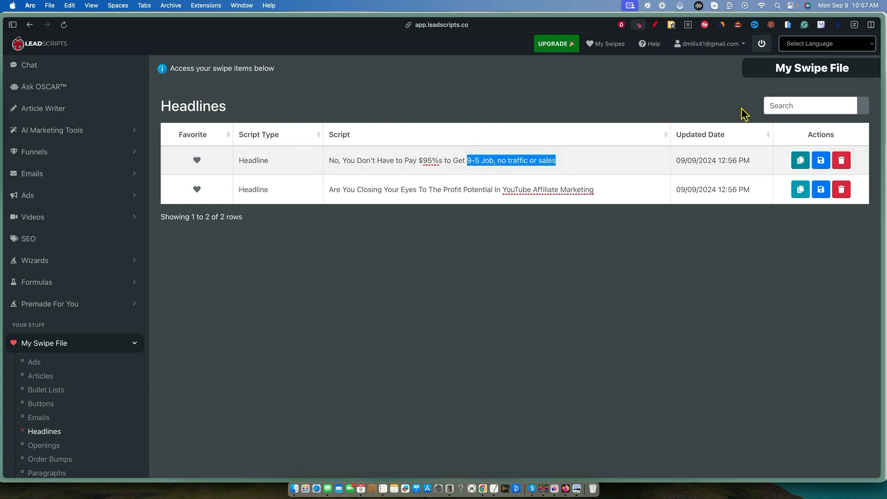
{"action": "left_click", "coordinate": [800, 157]}
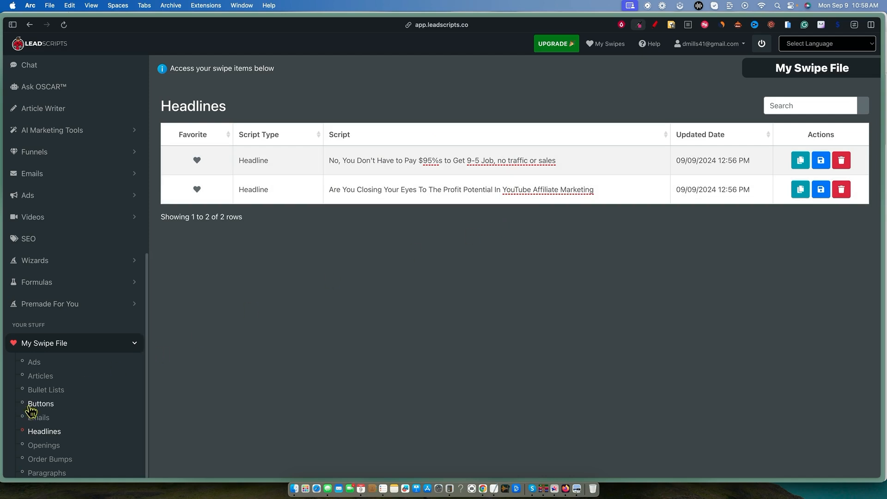
View the saved Buttons in the swipe file and look over the other swipe file categories
{"action": "scroll", "coordinate": [47, 432], "scroll_direction": "down", "scroll_amount": 5}
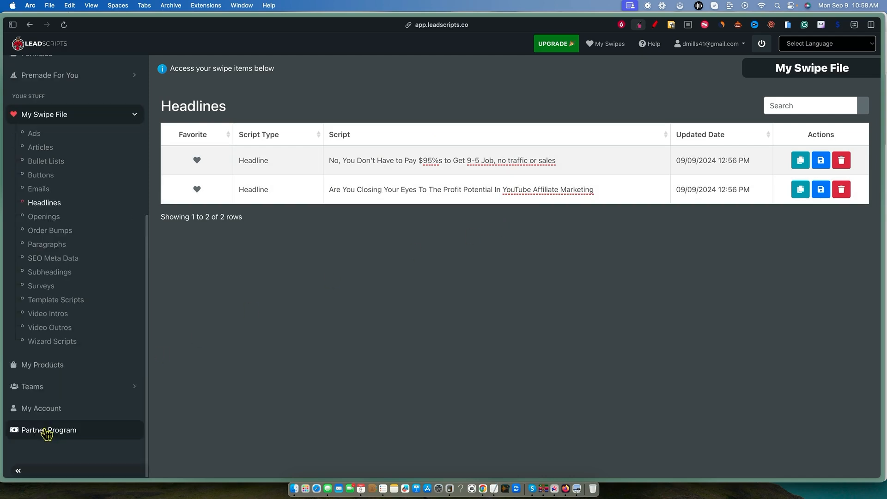
{"action": "left_click", "coordinate": [48, 273]}
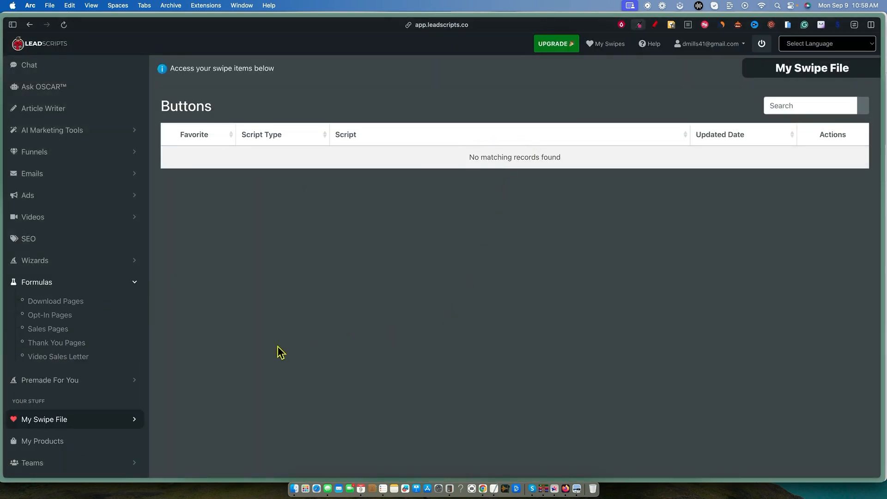
{"action": "scroll", "coordinate": [114, 383], "scroll_direction": "down", "scroll_amount": 3}
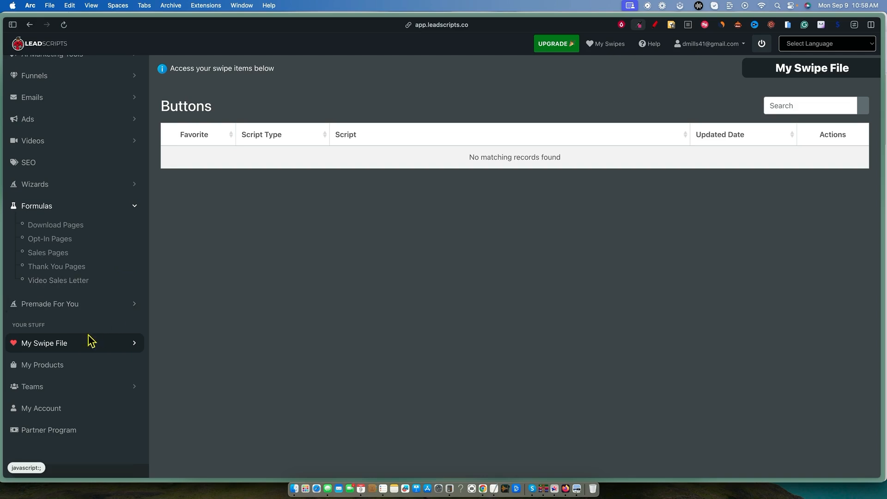
{"action": "left_click", "coordinate": [103, 350]}
{"action": "scroll", "coordinate": [85, 332], "scroll_direction": "down", "scroll_amount": 5}
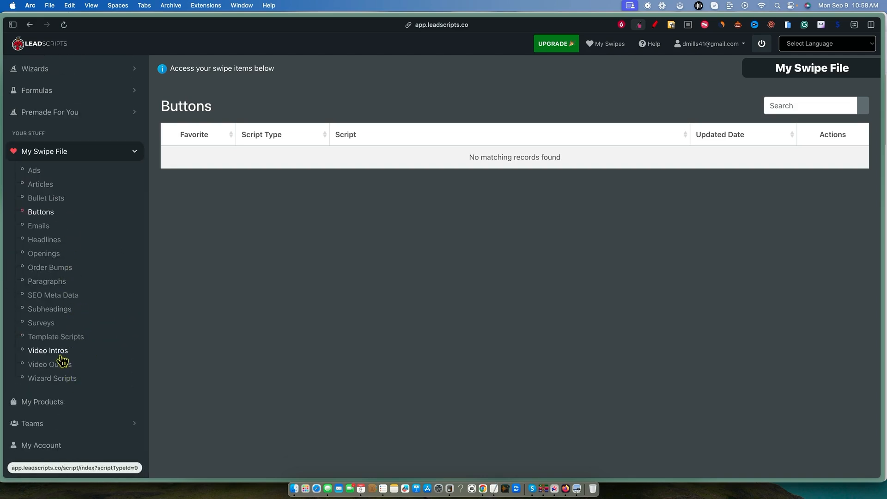
Return to the dashboard, filter the tools by Videos and open Video Intro Scripts (auto)
{"action": "scroll", "coordinate": [127, 148], "scroll_direction": "up", "scroll_amount": 5}
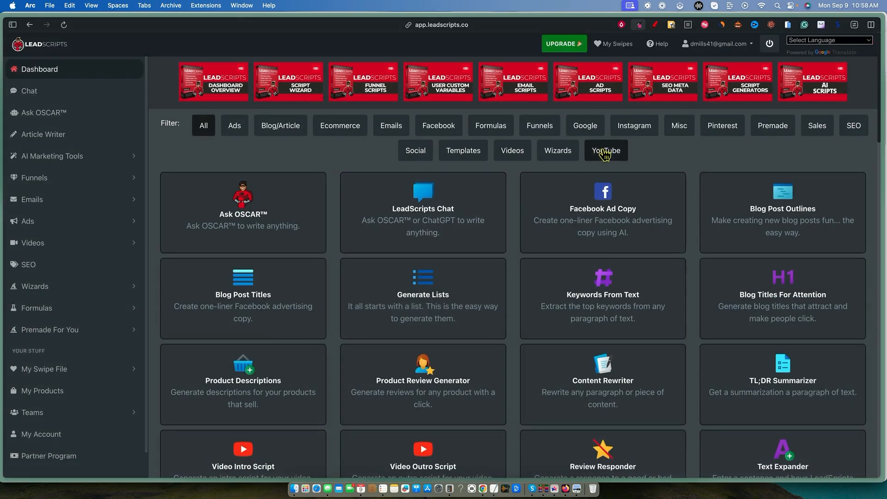
{"action": "left_click", "coordinate": [513, 151]}
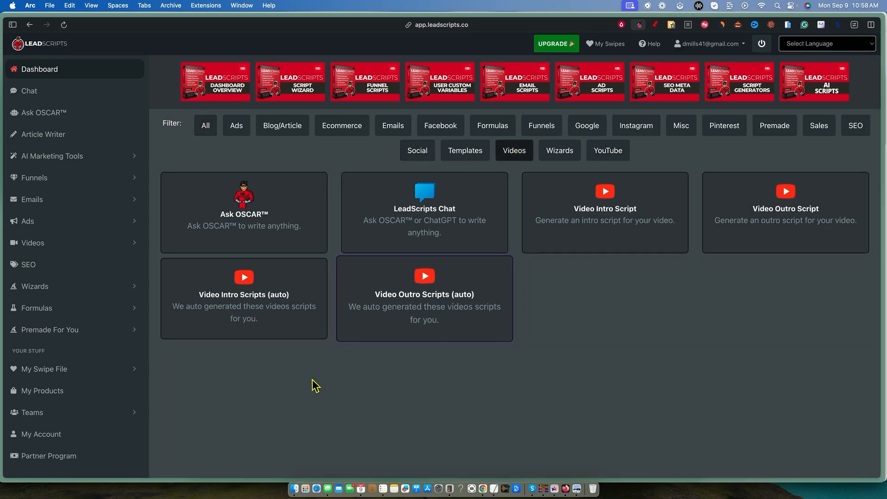
{"action": "left_click", "coordinate": [253, 307]}
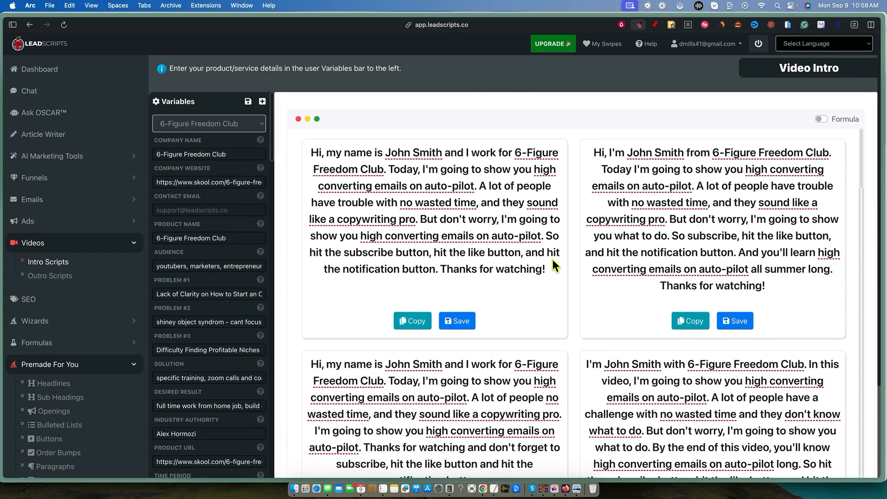
Save the 6-Figure Freedom Club video intro script containing "Thanks for watching and don't forget to subscribe" to the swipe file
{"action": "scroll", "coordinate": [469, 352], "scroll_direction": "down", "scroll_amount": 1}
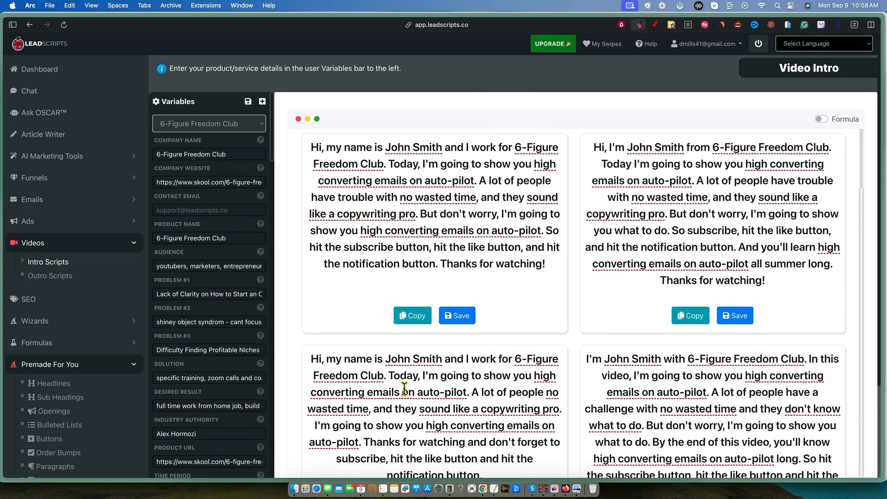
{"action": "scroll", "coordinate": [483, 379], "scroll_direction": "down", "scroll_amount": 2}
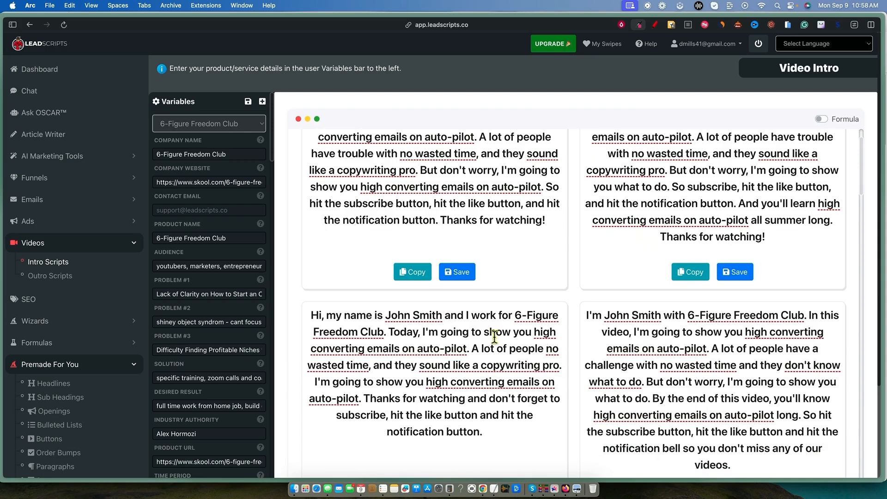
{"action": "scroll", "coordinate": [513, 355], "scroll_direction": "down", "scroll_amount": 1}
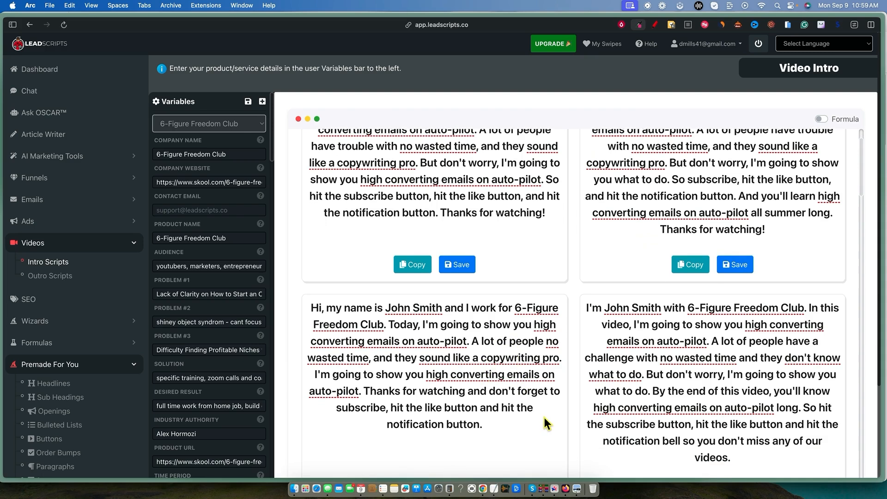
{"action": "scroll", "coordinate": [545, 434], "scroll_direction": "down", "scroll_amount": 1}
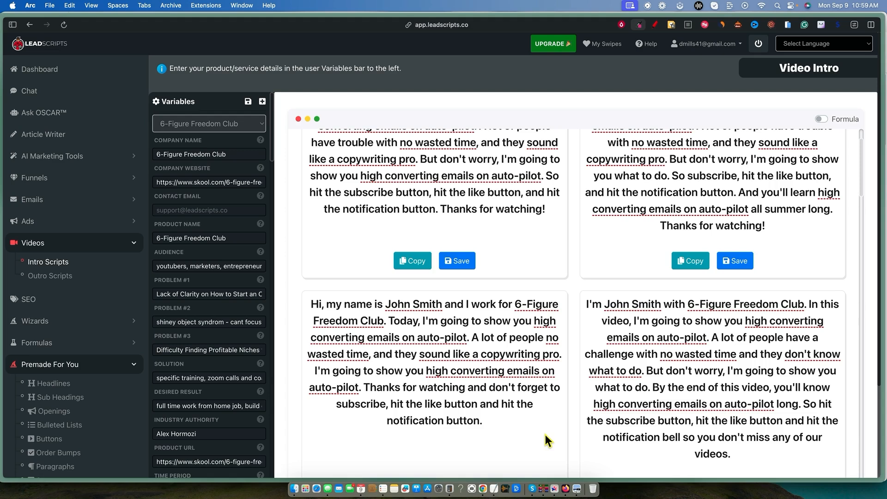
{"action": "scroll", "coordinate": [481, 412], "scroll_direction": "down", "scroll_amount": 2}
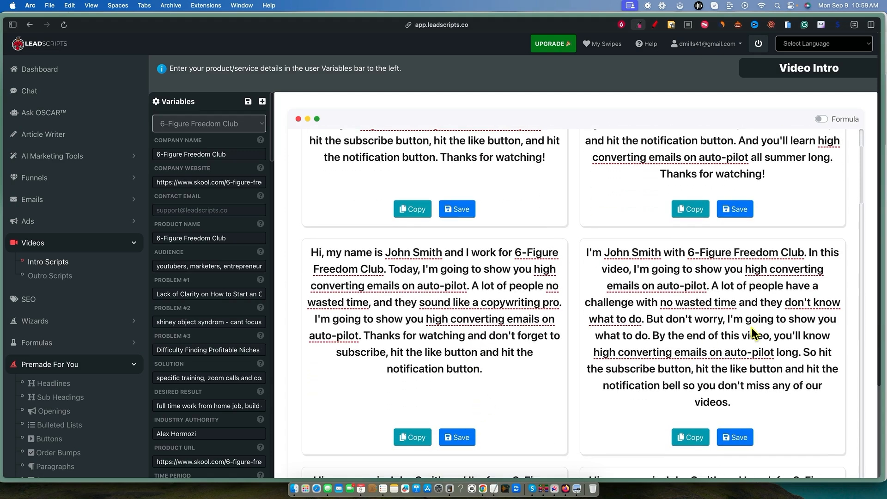
{"action": "left_click", "coordinate": [474, 439]}
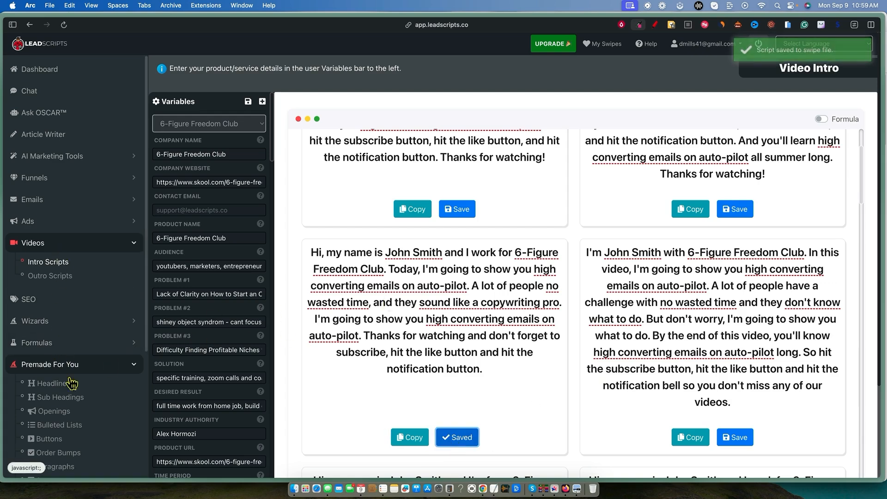
Open the saved Video Intros in the swipe file and highlight the full LearnWire script
{"action": "scroll", "coordinate": [74, 388], "scroll_direction": "down", "scroll_amount": 4}
{"action": "left_click", "coordinate": [76, 349]}
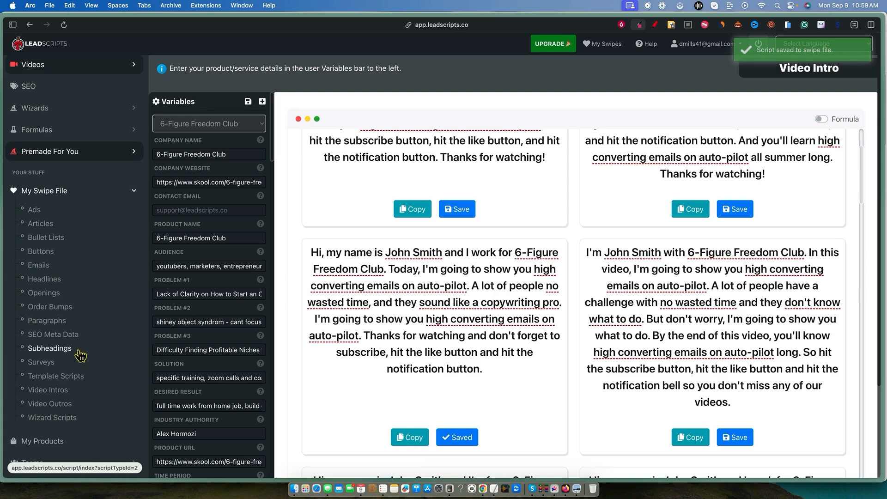
{"action": "left_click", "coordinate": [60, 390]}
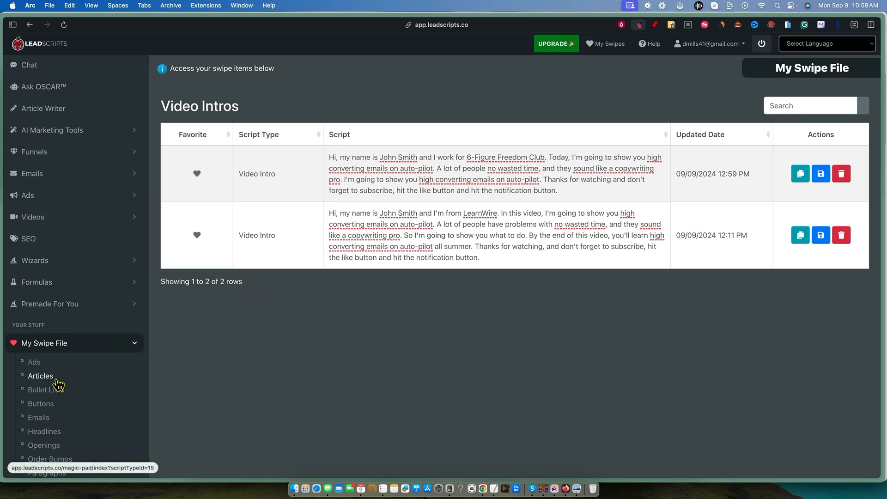
{"action": "left_click_drag", "start_coordinate": [501, 259], "coordinate": [332, 212]}
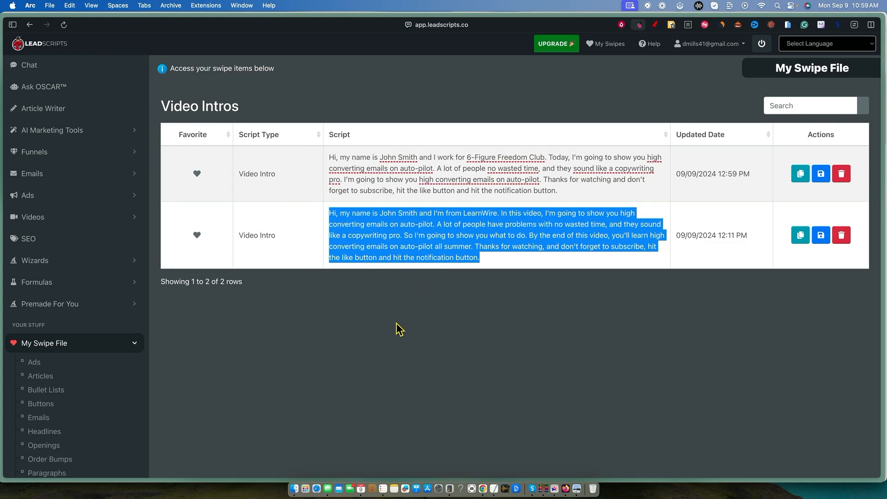
Open the premade Headlines, highlight "Create a YouTube channel and get free targeted traffic" and look through the other headlines
{"action": "left_click", "coordinate": [131, 305]}
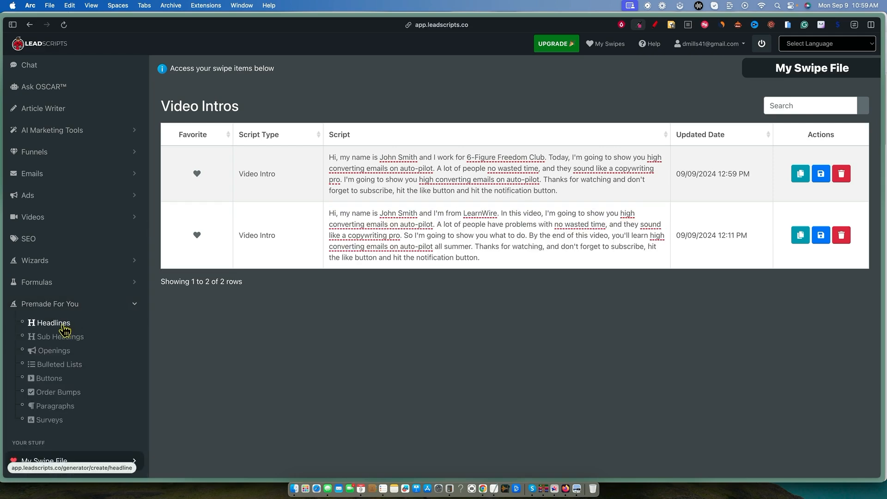
{"action": "left_click", "coordinate": [65, 325]}
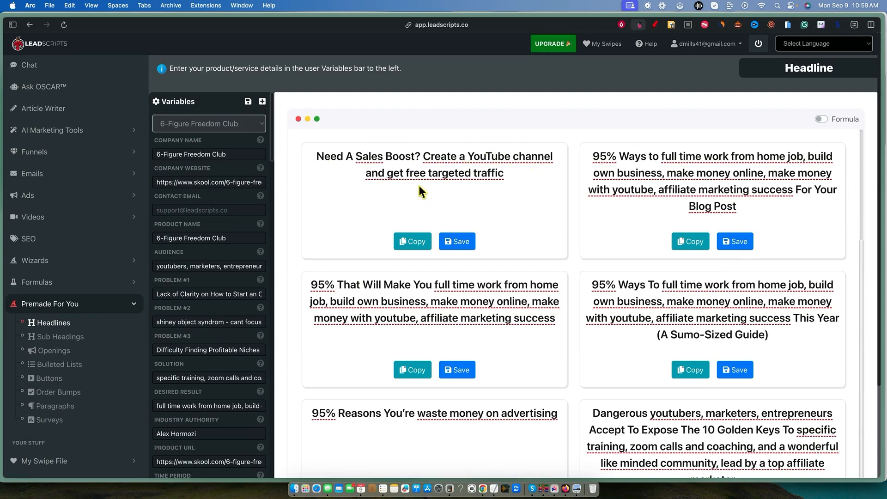
{"action": "left_click_drag", "start_coordinate": [503, 175], "coordinate": [307, 151]}
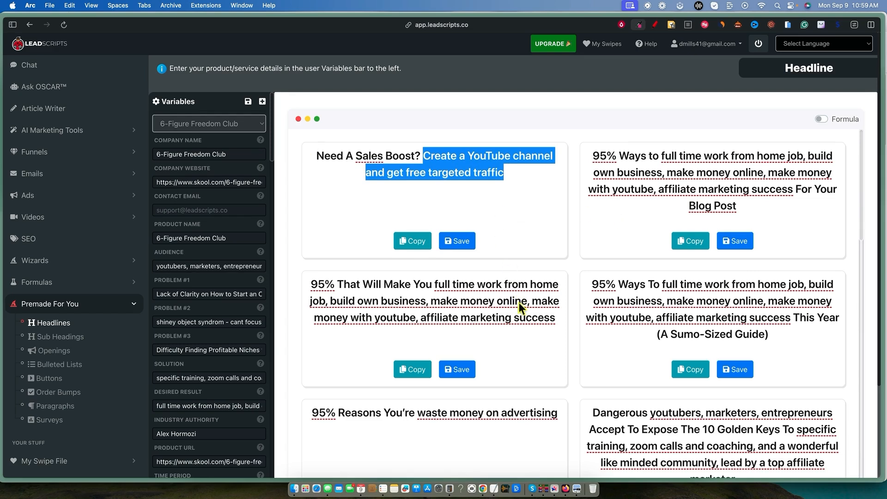
{"action": "scroll", "coordinate": [518, 302], "scroll_direction": "down", "scroll_amount": 3}
{"action": "scroll", "coordinate": [591, 358], "scroll_direction": "down", "scroll_amount": 1}
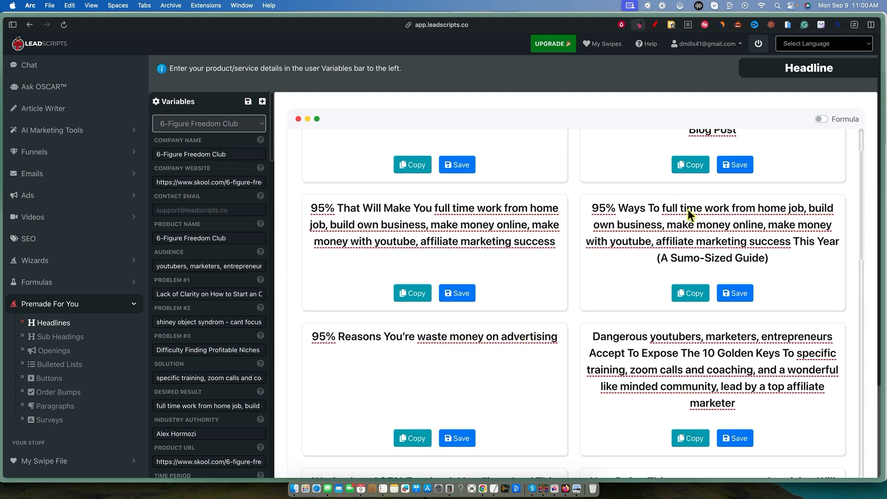
{"action": "scroll", "coordinate": [700, 365], "scroll_direction": "down", "scroll_amount": 10}
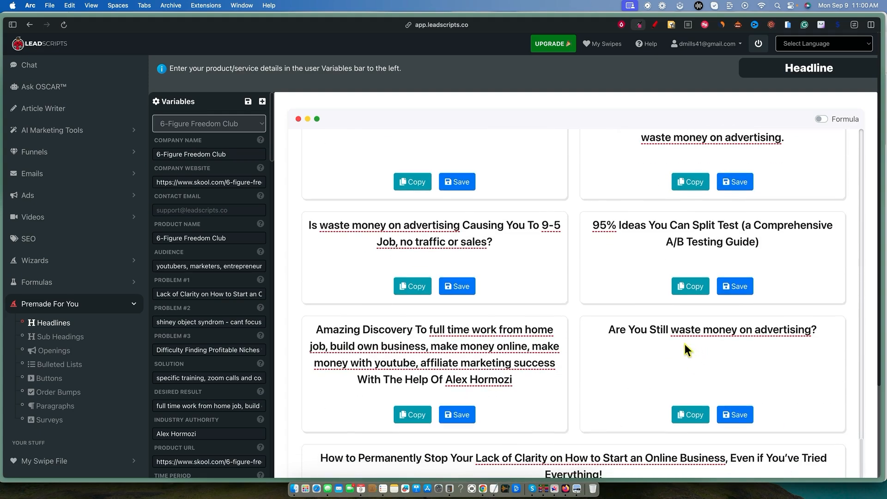
{"action": "scroll", "coordinate": [694, 346], "scroll_direction": "down", "scroll_amount": 3}
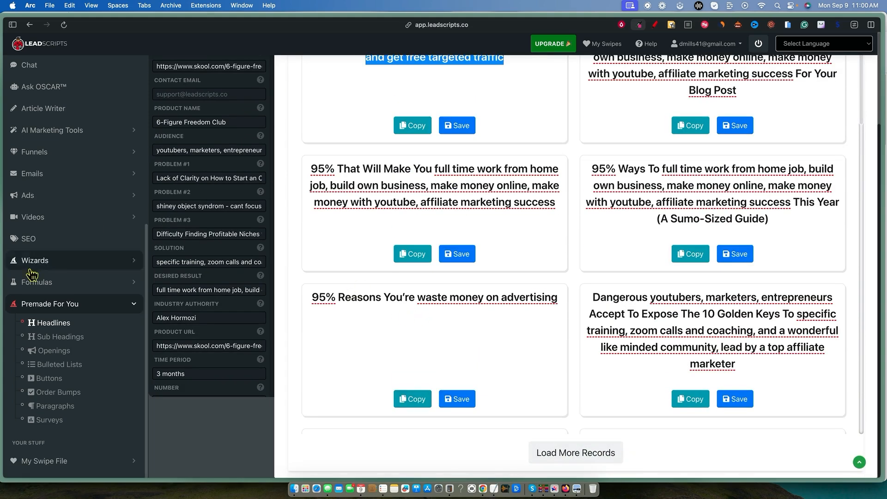
Look through the premade Bulleted Lists, Order Bumps and Surveys, highlighting "6-Figure Freedom Club" in the survey question about doubts or hesitations
{"action": "left_click", "coordinate": [63, 365]}
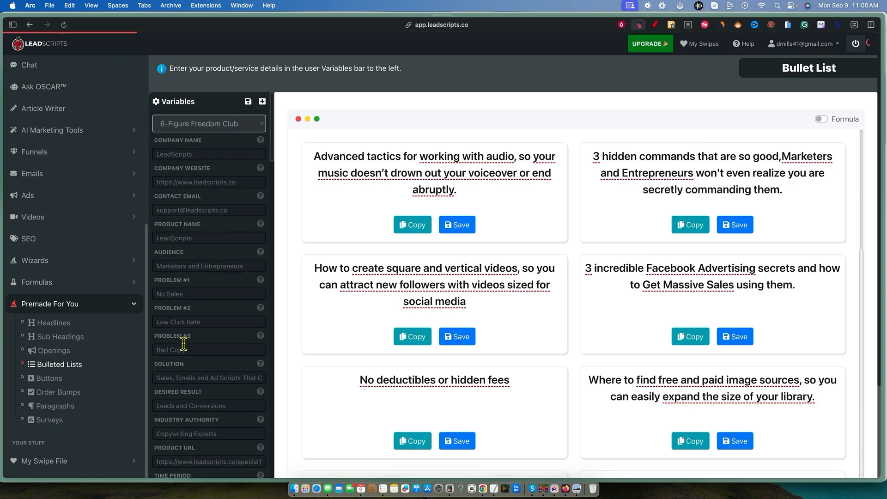
{"action": "scroll", "coordinate": [573, 394], "scroll_direction": "down", "scroll_amount": 3}
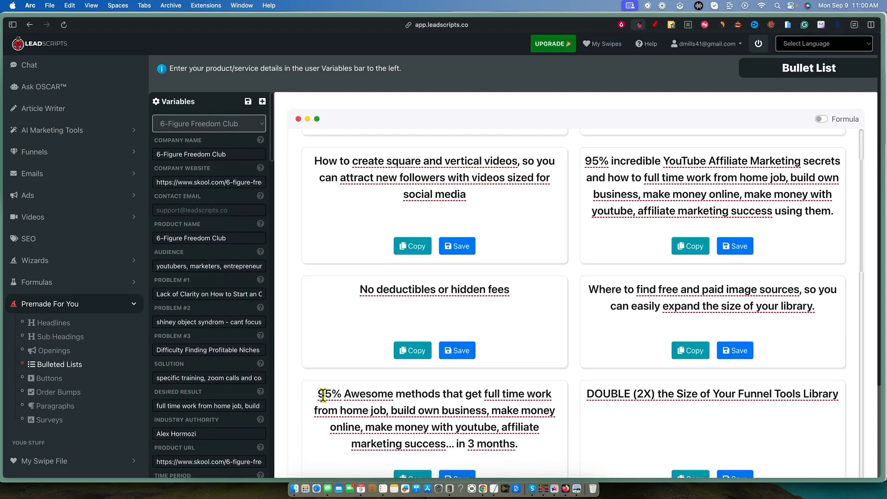
{"action": "left_click", "coordinate": [73, 397]}
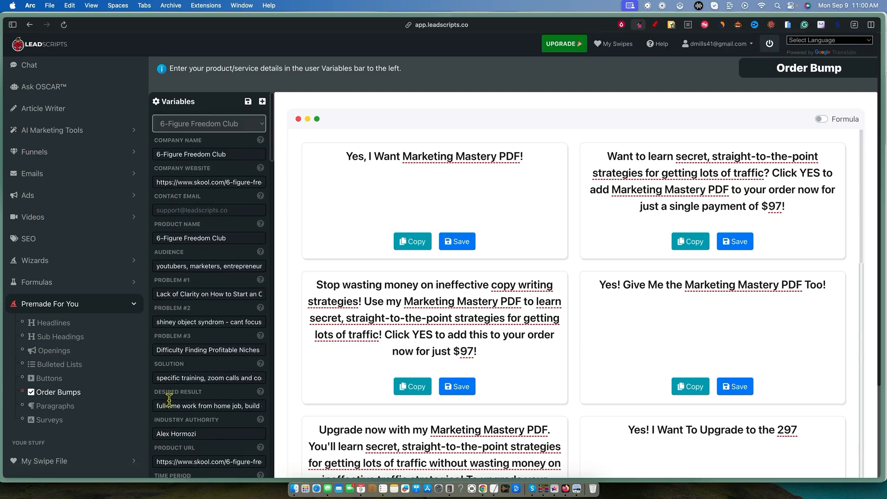
{"action": "left_click", "coordinate": [50, 421]}
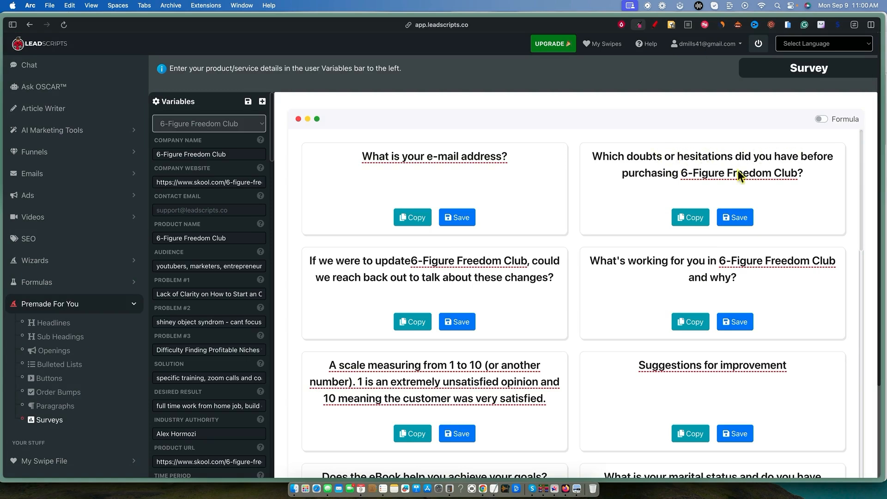
{"action": "left_click_drag", "start_coordinate": [680, 175], "coordinate": [798, 175]}
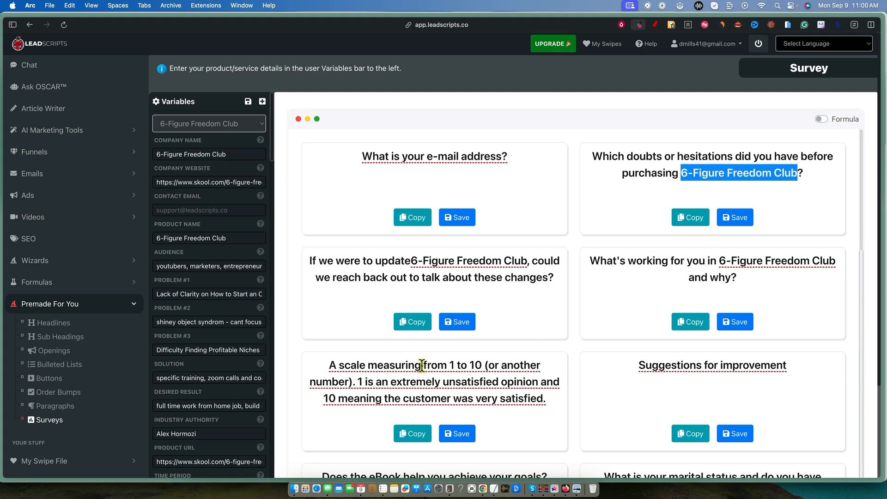
Open the Email Scripts wizard, select the Lead Magnet Series as the sales script and look through its script example
{"action": "scroll", "coordinate": [105, 296], "scroll_direction": "down", "scroll_amount": 1}
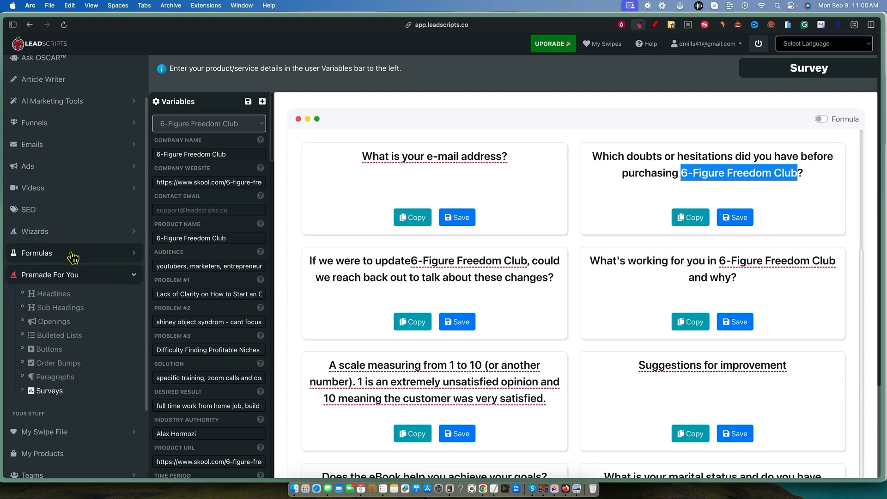
{"action": "left_click", "coordinate": [68, 232]}
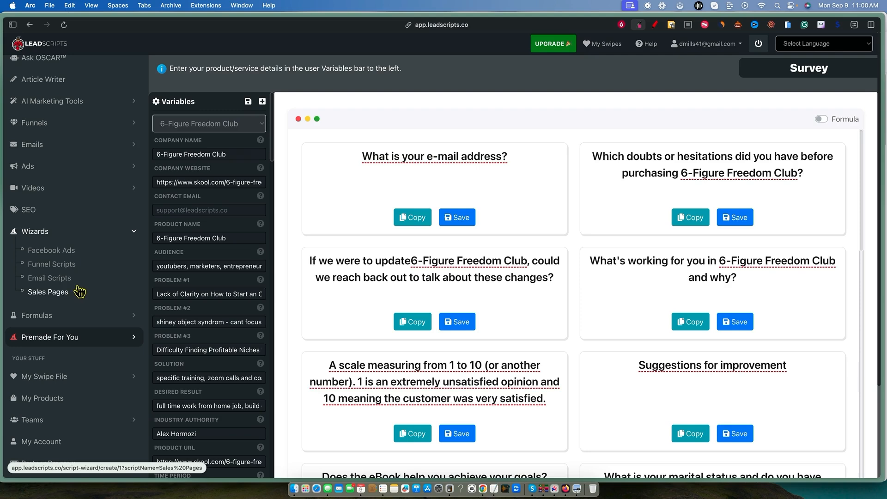
{"action": "left_click", "coordinate": [69, 279]}
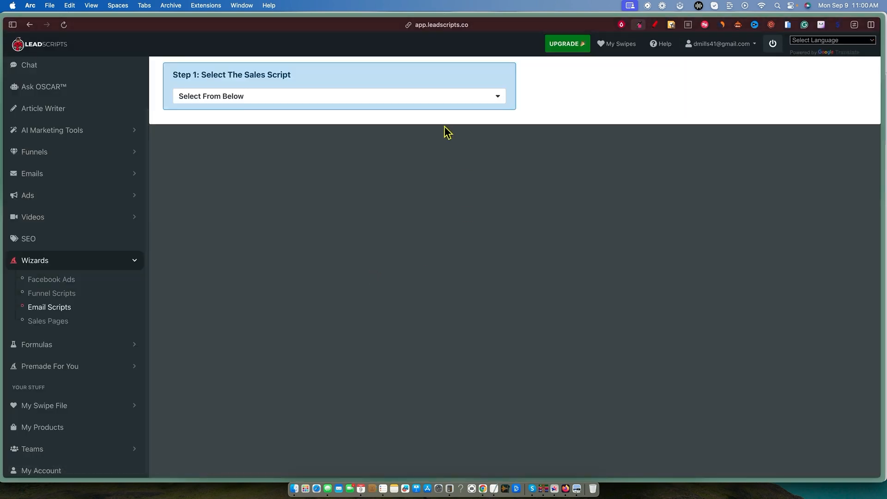
{"action": "left_click", "coordinate": [438, 98]}
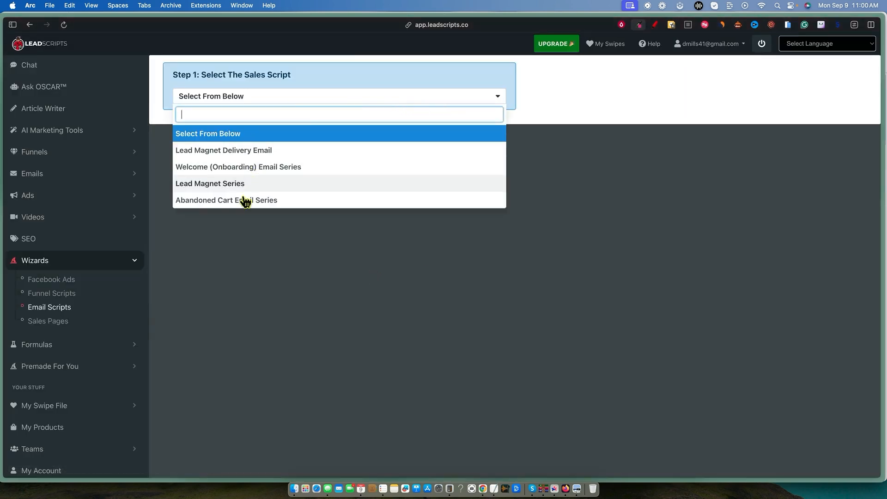
{"action": "left_click", "coordinate": [225, 185]}
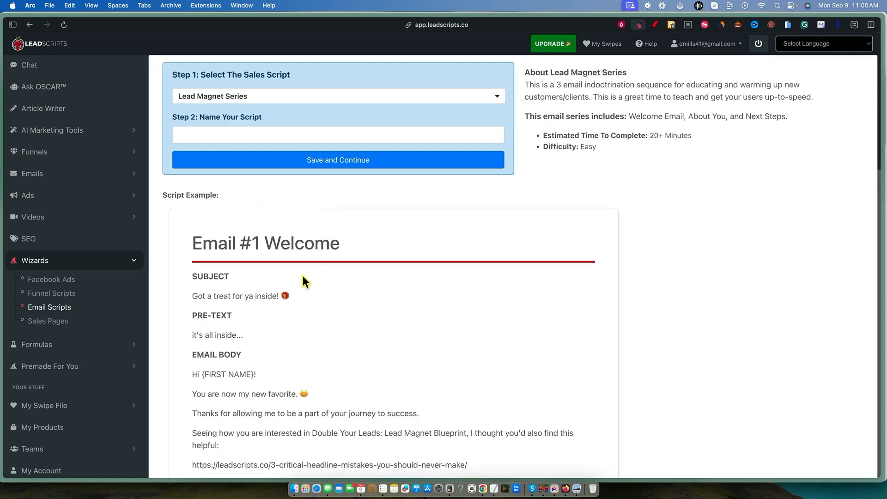
{"action": "scroll", "coordinate": [363, 301], "scroll_direction": "down", "scroll_amount": 10}
{"action": "scroll", "coordinate": [373, 350], "scroll_direction": "up", "scroll_amount": 10}
Name the Lead Magnet Series script TEST, save it and look through the questions it asks
{"action": "left_click", "coordinate": [253, 137]}
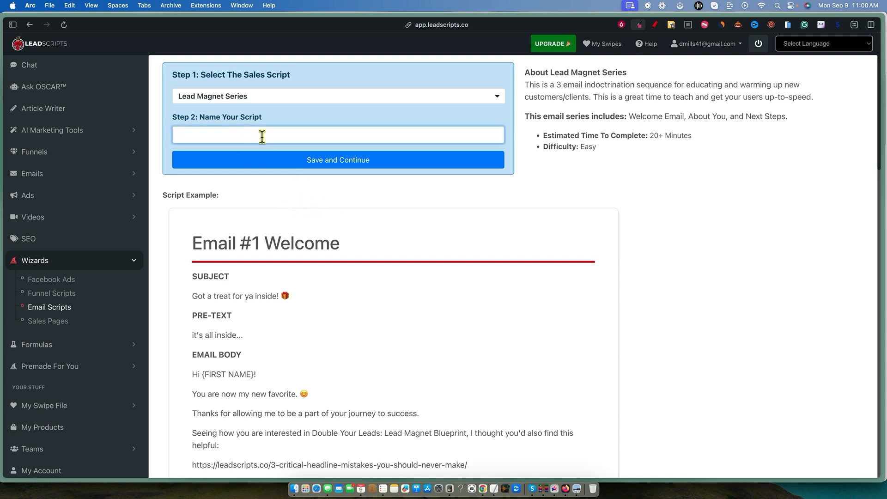
{"action": "left_click", "coordinate": [376, 160]}
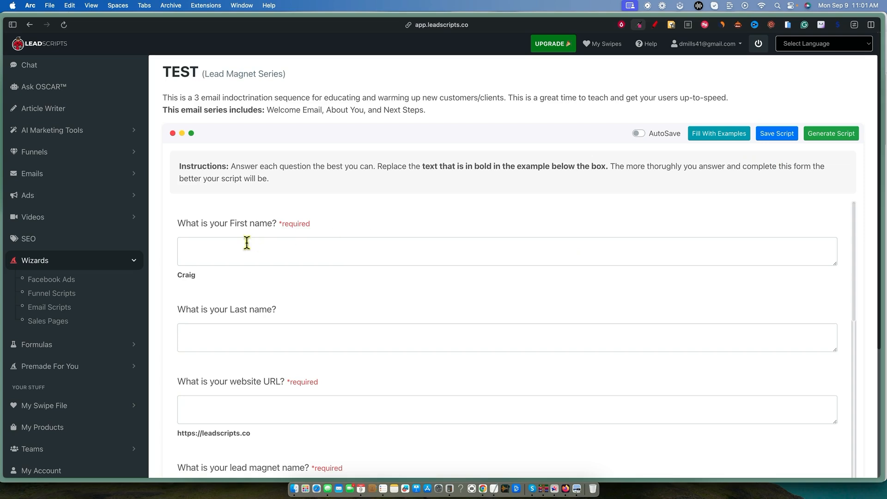
{"action": "scroll", "coordinate": [276, 298], "scroll_direction": "down", "scroll_amount": 15}
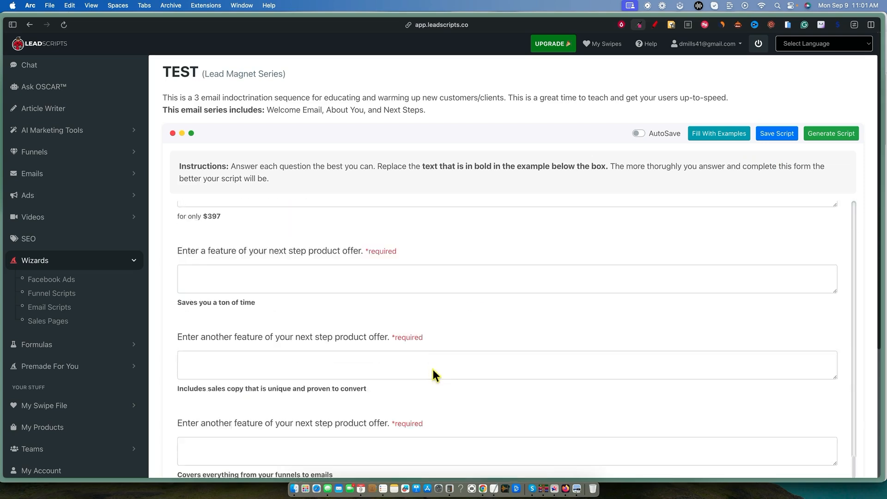
{"action": "scroll", "coordinate": [497, 359], "scroll_direction": "up", "scroll_amount": 15}
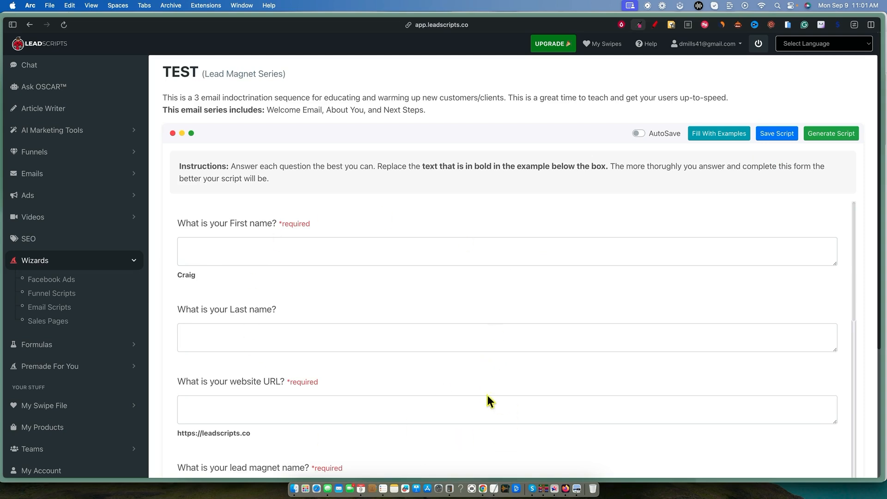
Fill all TEST script answers with the default examples and replace the example first name with the owner's first name
{"action": "left_click", "coordinate": [712, 137]}
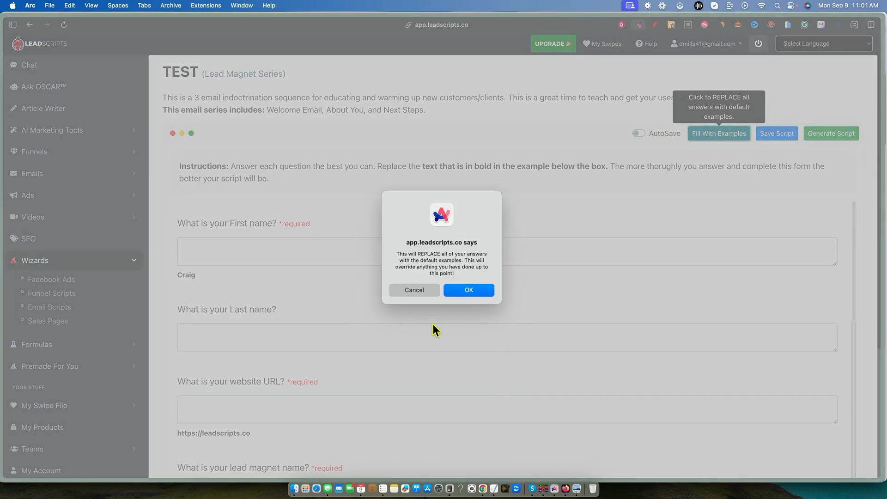
{"action": "left_click", "coordinate": [469, 291]}
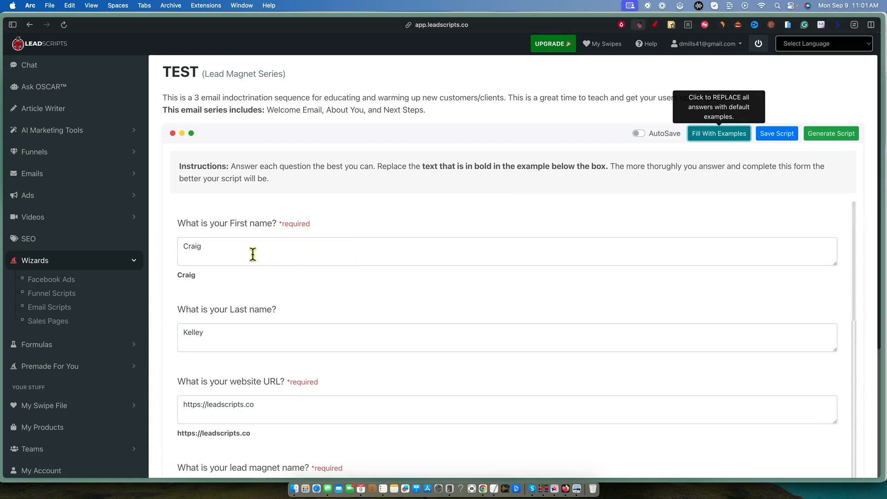
{"action": "left_click_drag", "start_coordinate": [226, 249], "coordinate": [160, 249]}
{"action": "type", "text": "DAVI"}
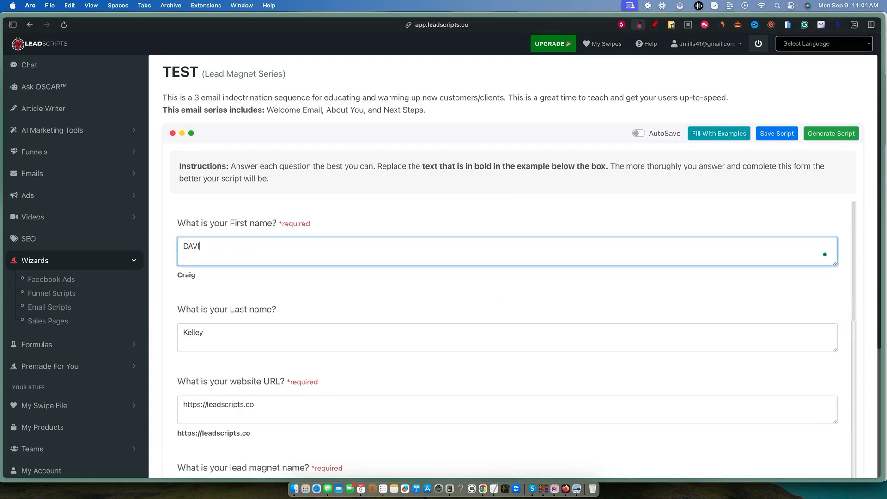
{"action": "type", "text": "D"}
{"action": "key", "text": "Tab"}
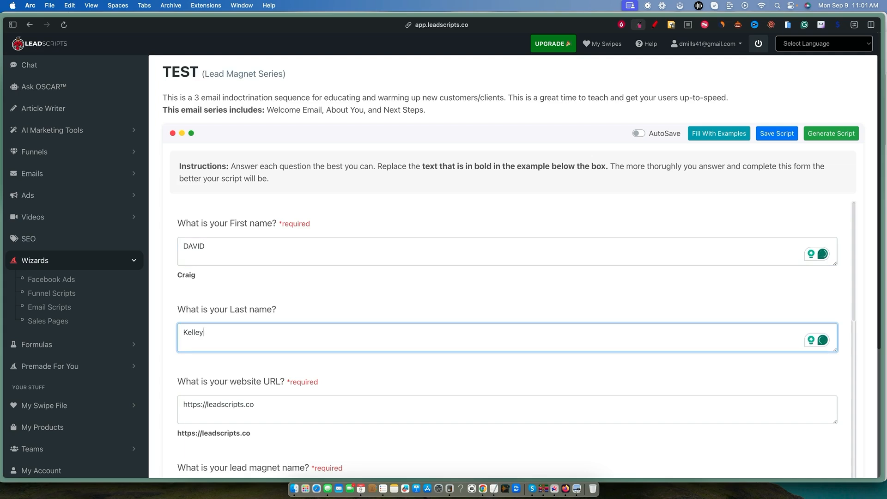
Review the website URL and lead magnet answers, highlighting "LeadScripts How to Write Copy that Sells Guide" and "Guide"
{"action": "scroll", "coordinate": [267, 374], "scroll_direction": "down", "scroll_amount": 2}
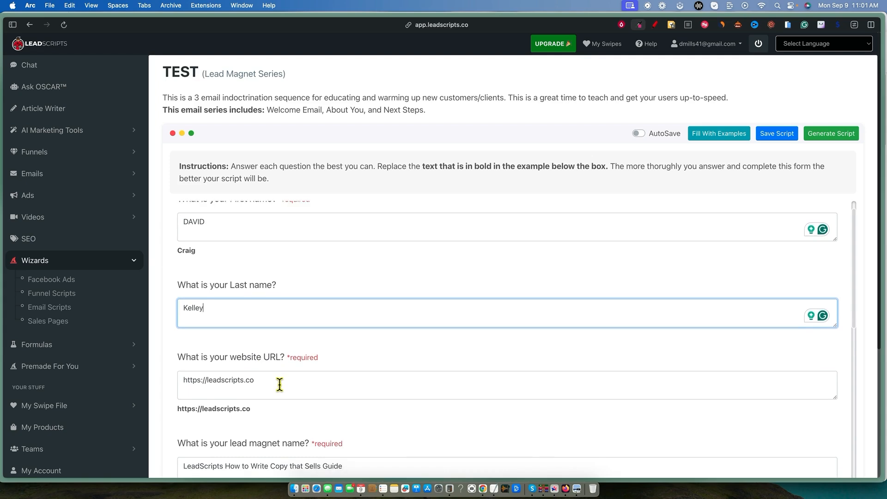
{"action": "scroll", "coordinate": [277, 387], "scroll_direction": "down", "scroll_amount": 4}
{"action": "left_click", "coordinate": [263, 307]}
{"action": "left_click", "coordinate": [259, 390]}
{"action": "scroll", "coordinate": [380, 392], "scroll_direction": "down", "scroll_amount": 3}
{"action": "left_click_drag", "start_coordinate": [344, 315], "coordinate": [172, 314]}
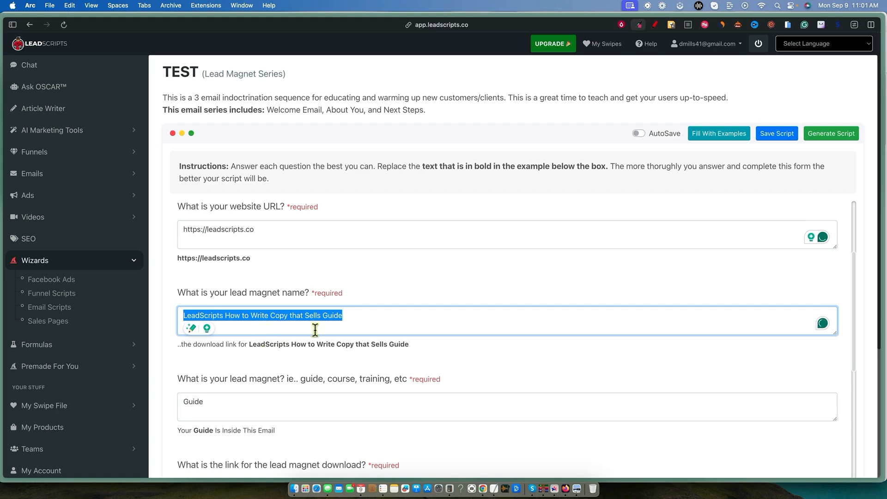
{"action": "scroll", "coordinate": [293, 406], "scroll_direction": "down", "scroll_amount": 1}
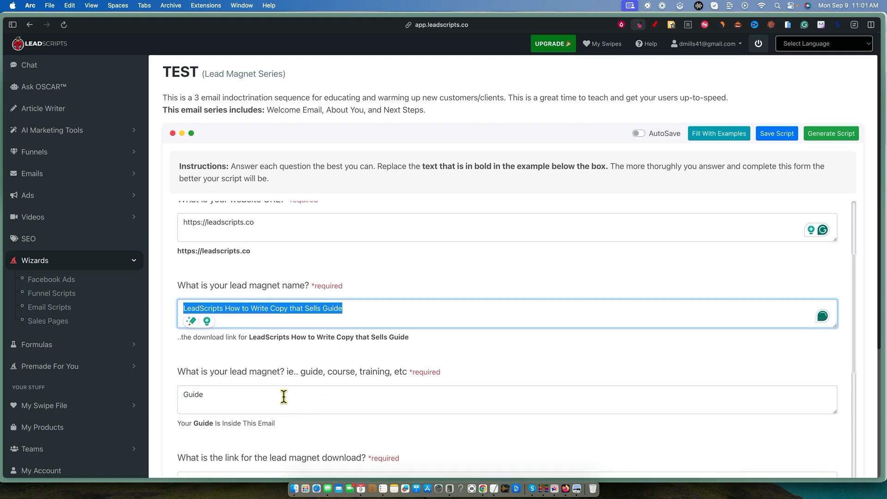
{"action": "left_click", "coordinate": [226, 396]}
{"action": "left_click_drag", "start_coordinate": [241, 397], "coordinate": [167, 397]}
Look through the remaining example answers, from the lead magnet download link to the last next step product feature
{"action": "scroll", "coordinate": [386, 370], "scroll_direction": "down", "scroll_amount": 5}
{"action": "scroll", "coordinate": [384, 370], "scroll_direction": "down", "scroll_amount": 2}
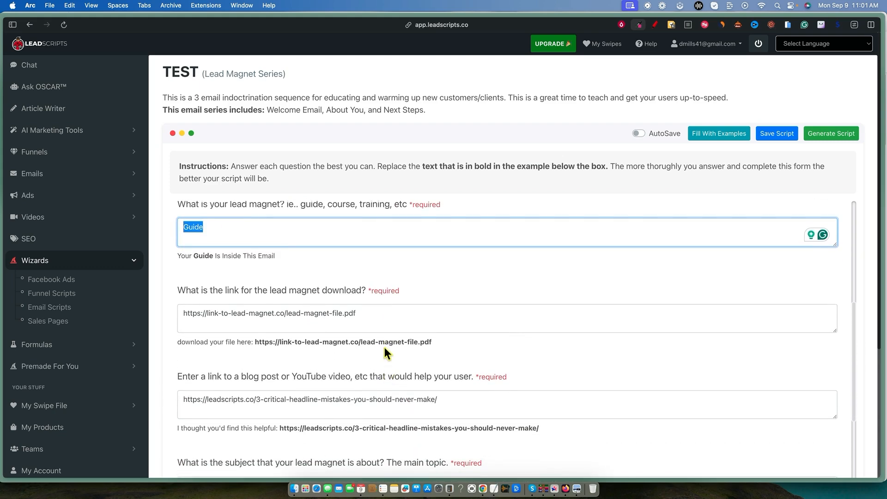
{"action": "scroll", "coordinate": [379, 384], "scroll_direction": "down", "scroll_amount": 10}
{"action": "scroll", "coordinate": [406, 384], "scroll_direction": "down", "scroll_amount": 20}
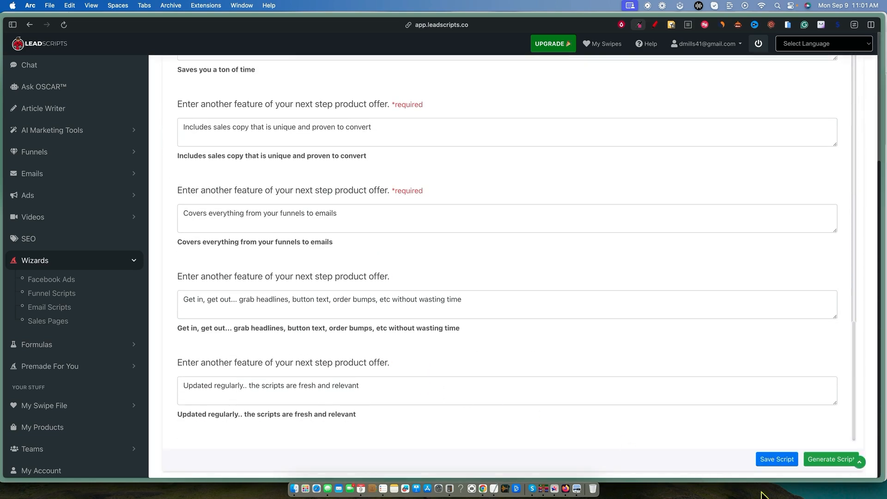
{"action": "left_click", "coordinate": [827, 459]}
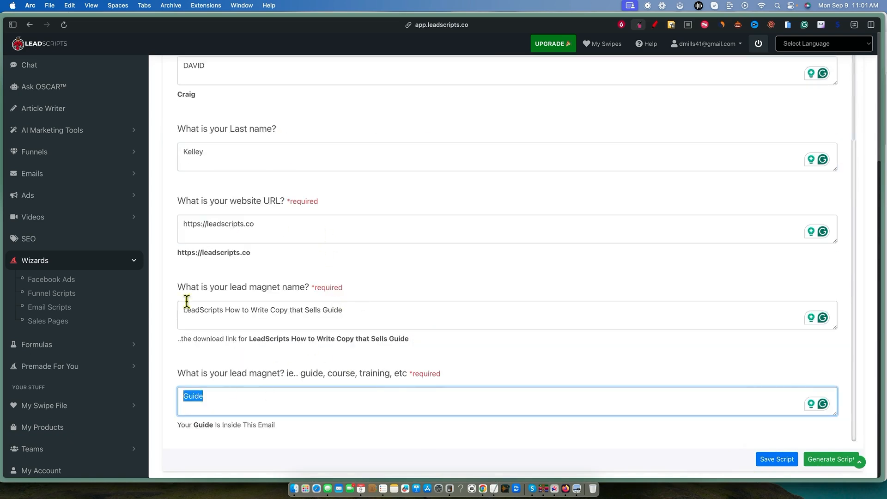
View the script types listed under Emails and Funnels, collapse the list and return to the start of the TEST script form
{"action": "left_click", "coordinate": [102, 254]}
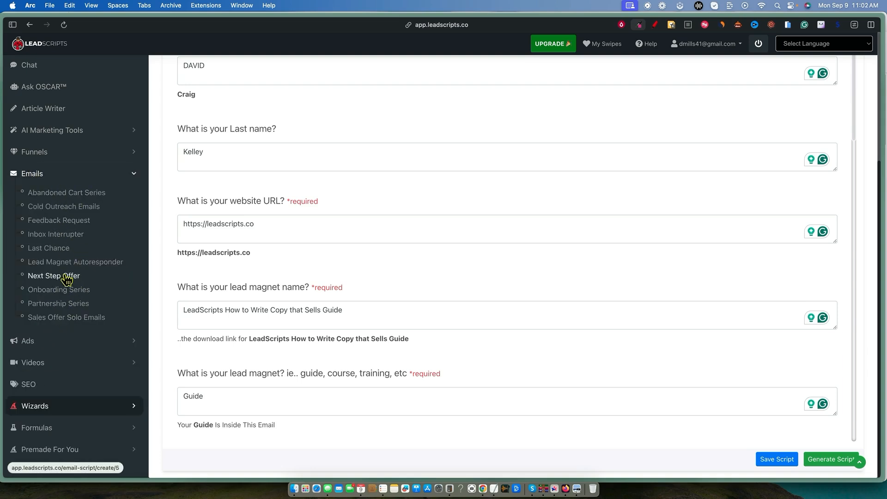
{"action": "left_click", "coordinate": [67, 154]}
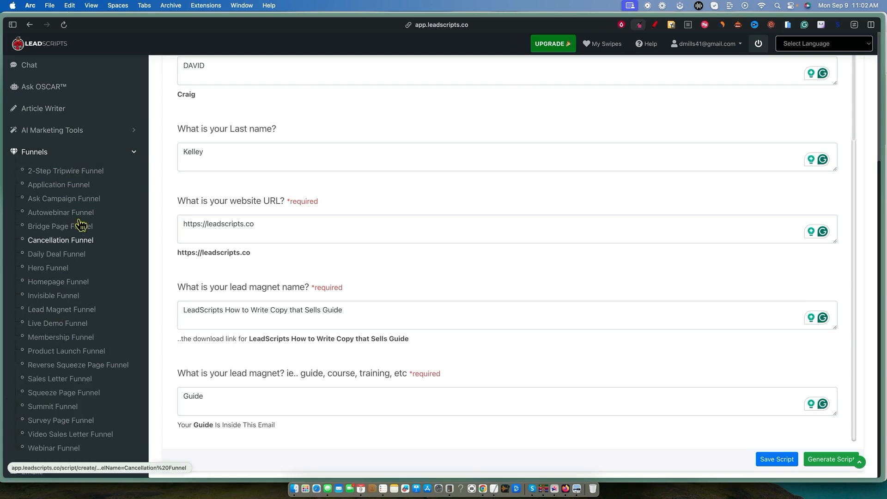
{"action": "scroll", "coordinate": [73, 292], "scroll_direction": "up", "scroll_amount": 1}
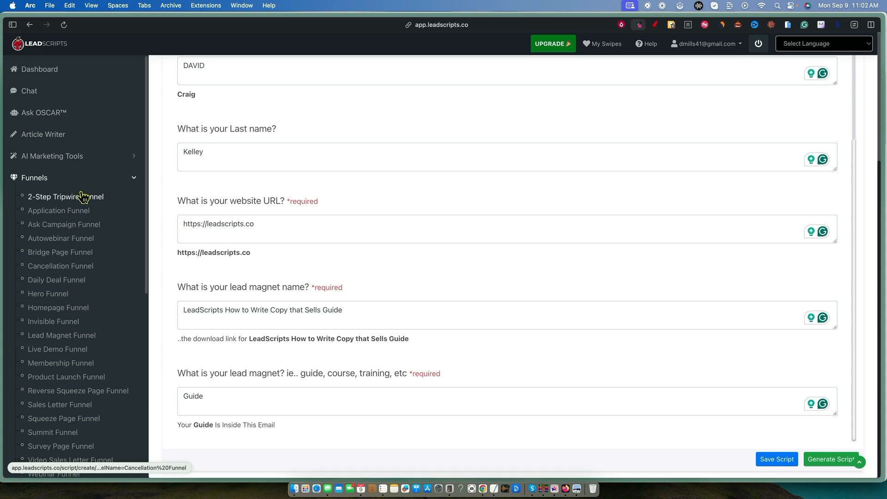
{"action": "left_click", "coordinate": [111, 180]}
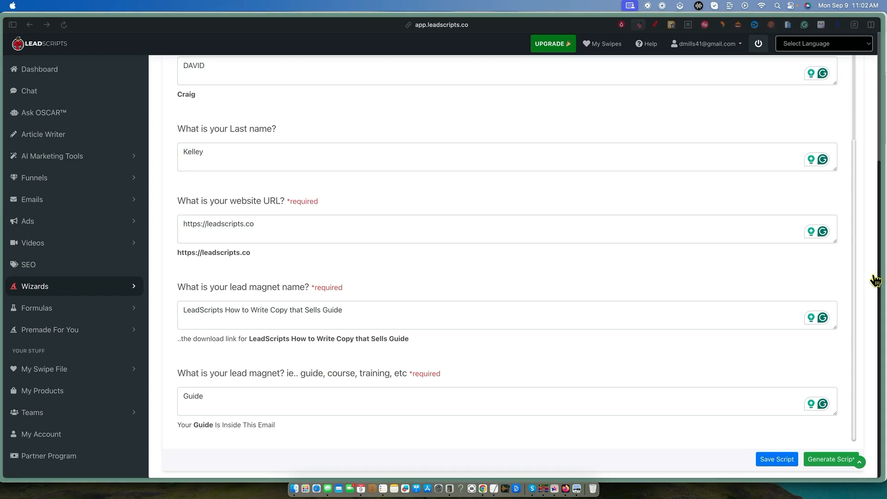
{"action": "scroll", "coordinate": [589, 300], "scroll_direction": "up", "scroll_amount": 5}
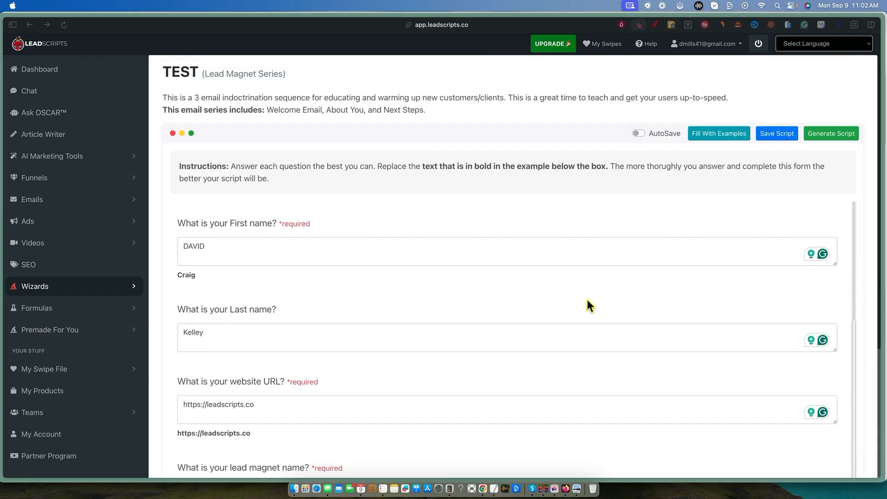